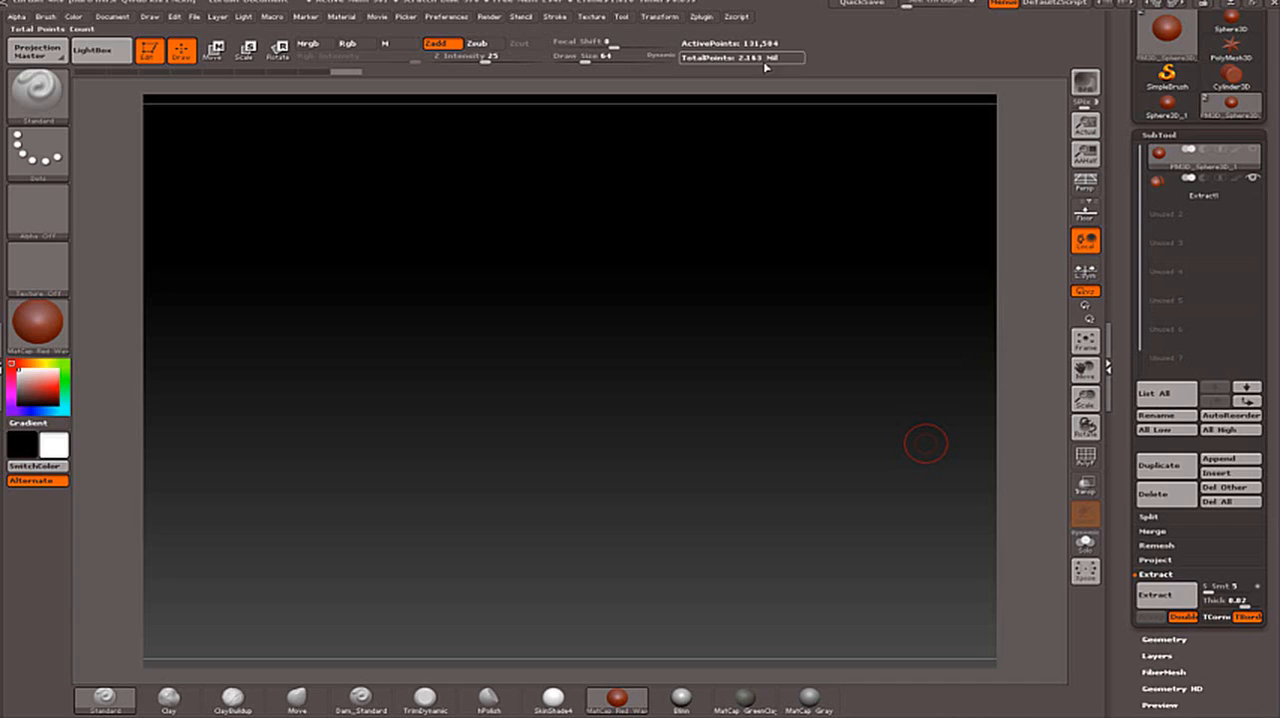
- Fully initialize the program, discarding the current tools, materials and document
click(447, 17)
click(471, 45)
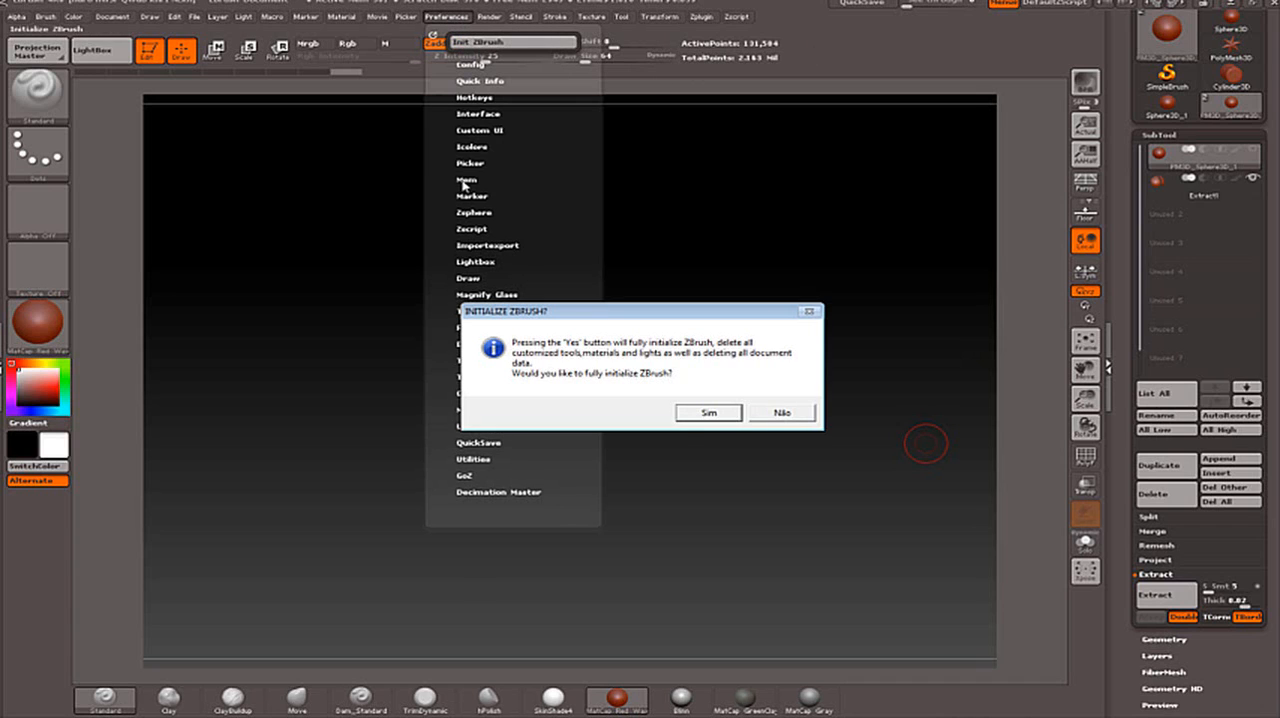
click(734, 413)
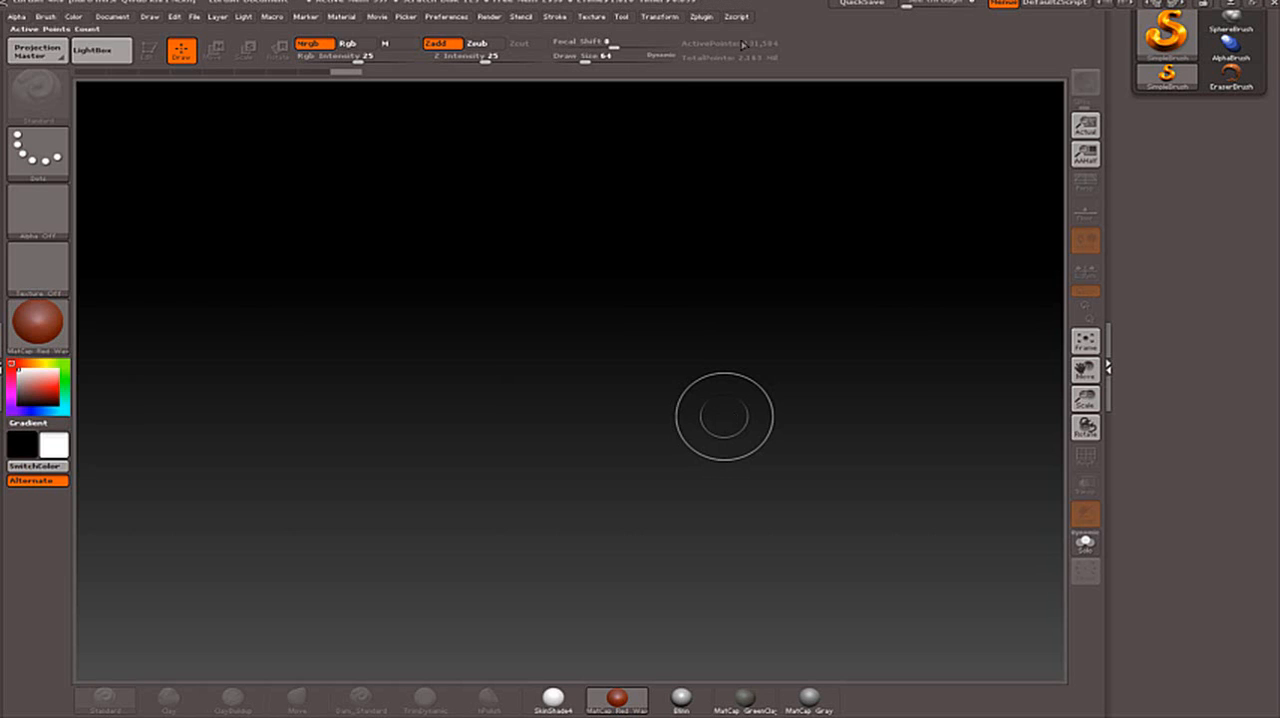
- Draw a Sphere3D near the middle of the canvas and enter Edit mode
drag(1164, 180, 1150, 356)
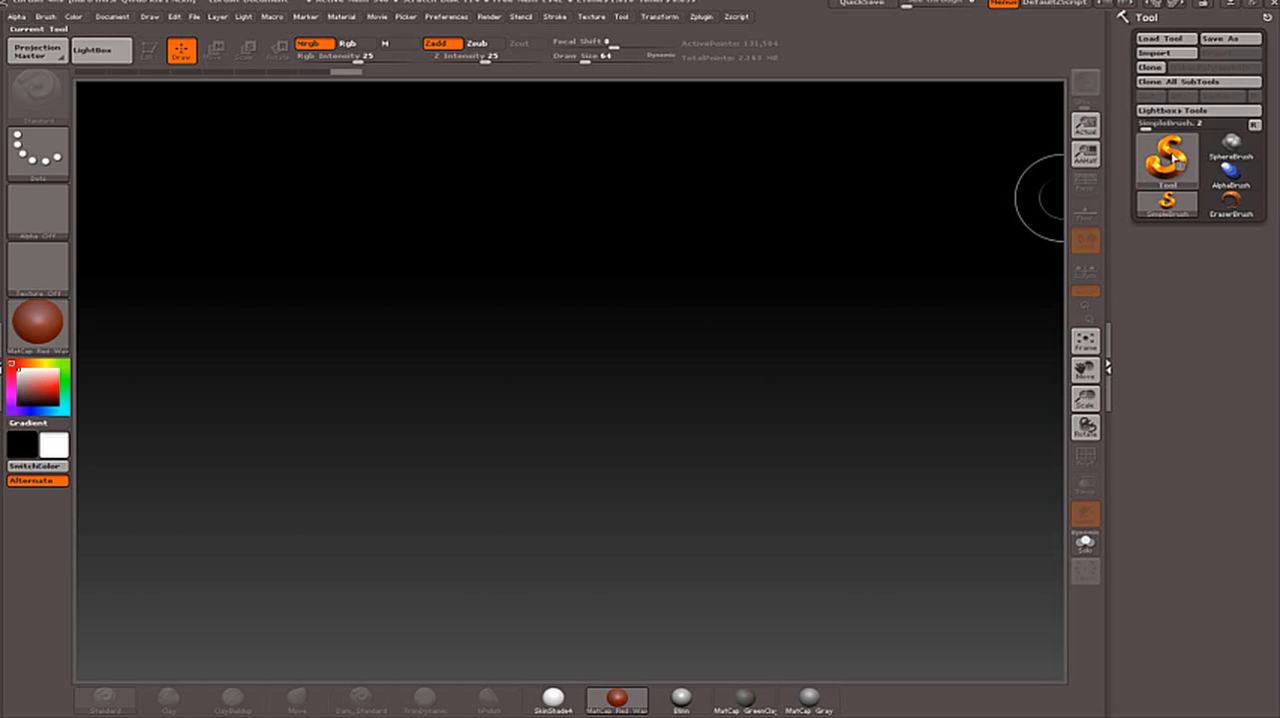
click(1162, 152)
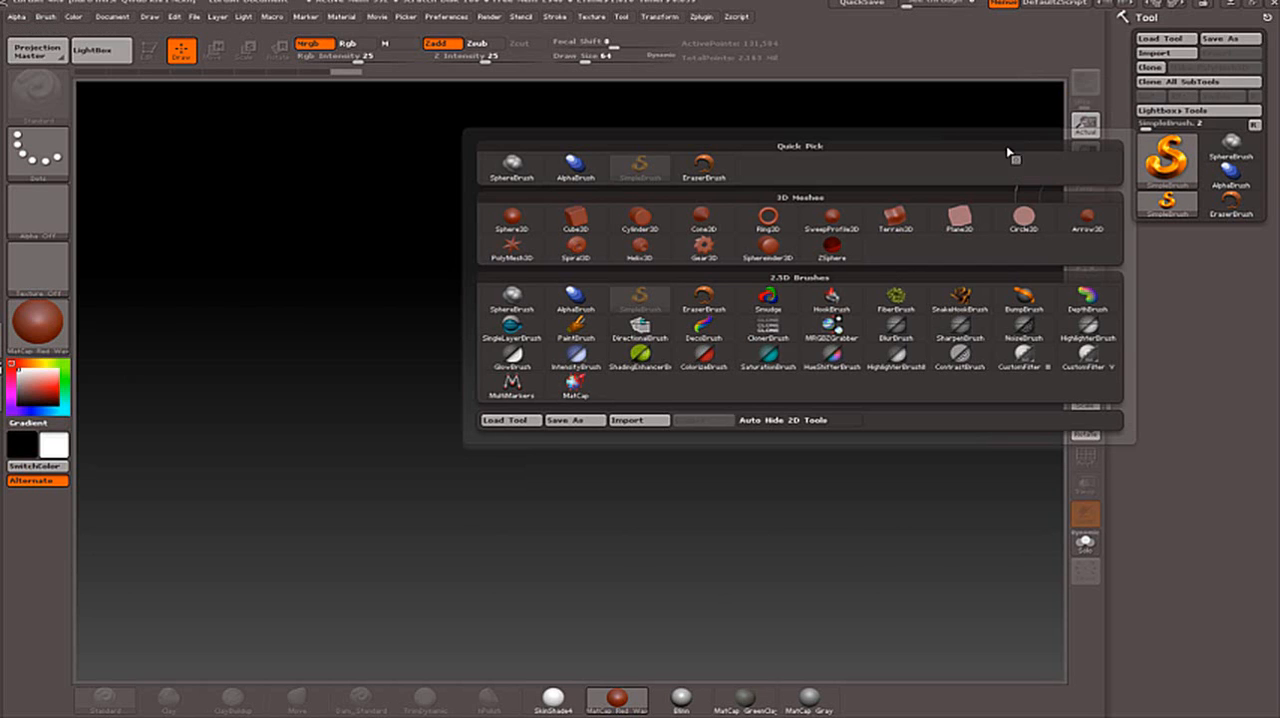
click(512, 216)
mouse_move(540, 370)
mouse_down()
mouse_move(628, 467)
mouse_move(680, 562)
mouse_up()
key(t)
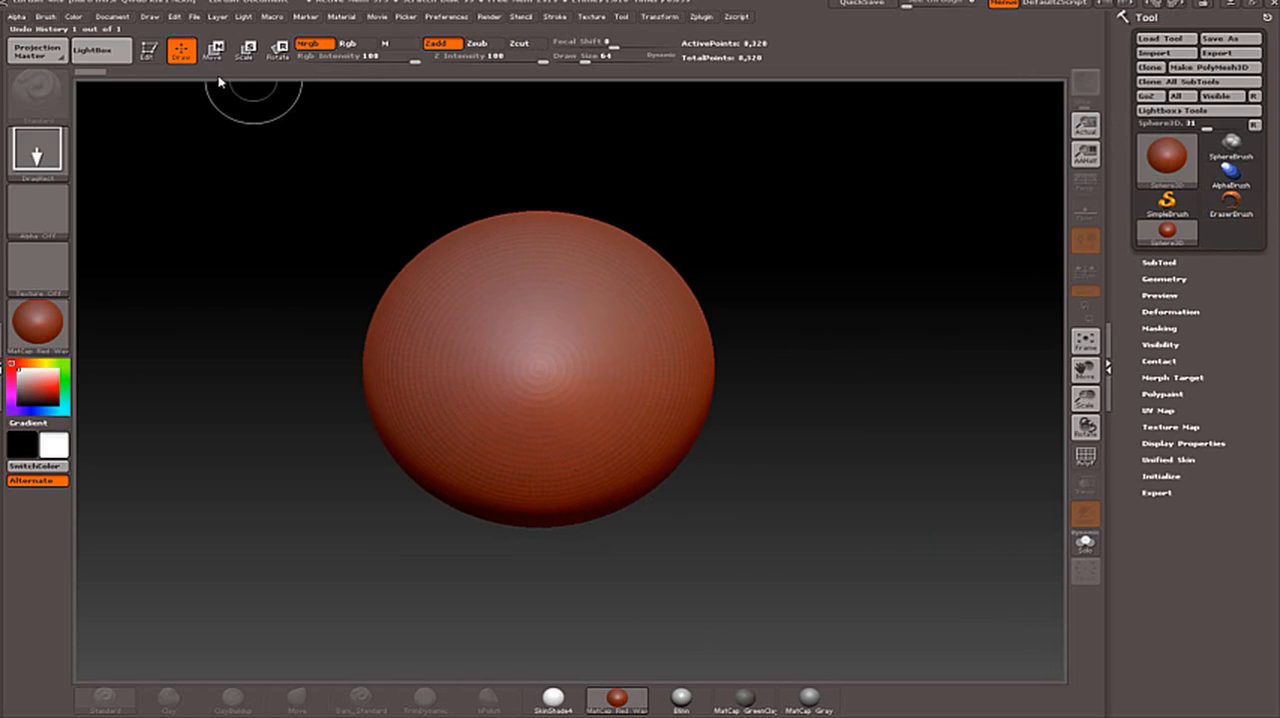
key(t)
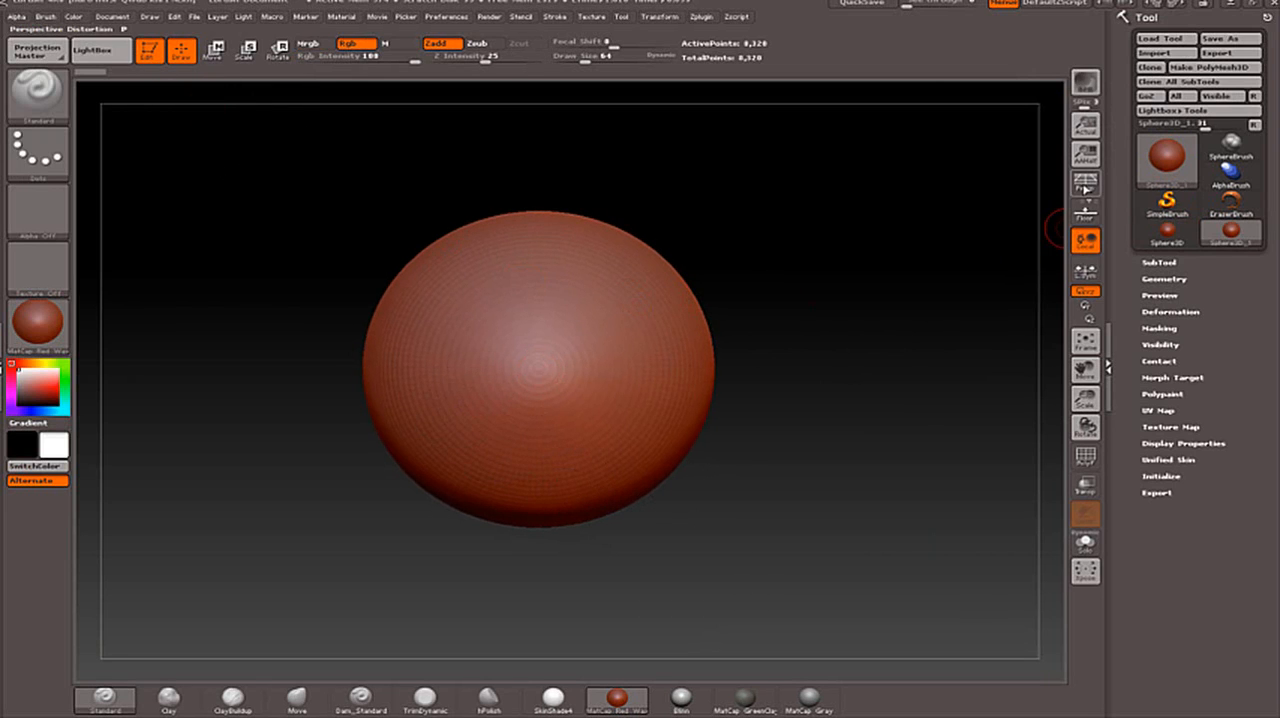
- Turn on perspective distortion and convert the sphere to a PolyMesh3D
click(1085, 212)
click(1085, 212)
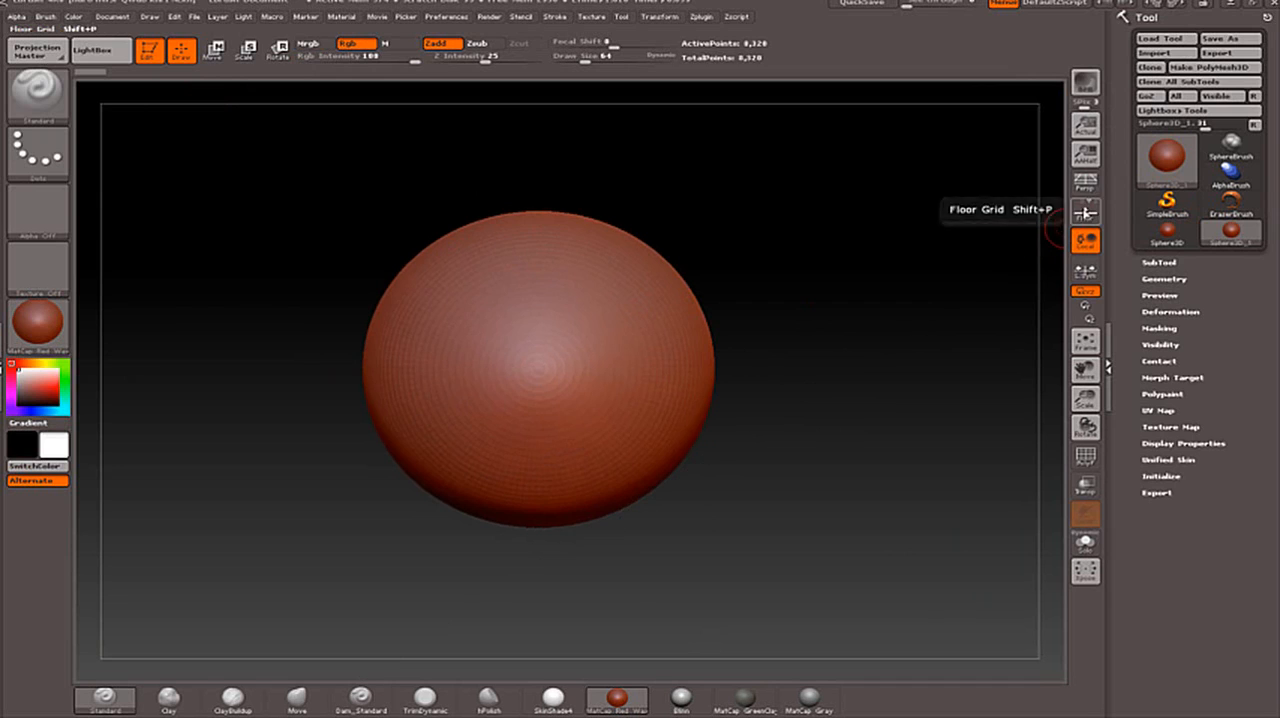
click(1085, 183)
drag(837, 272, 781, 356)
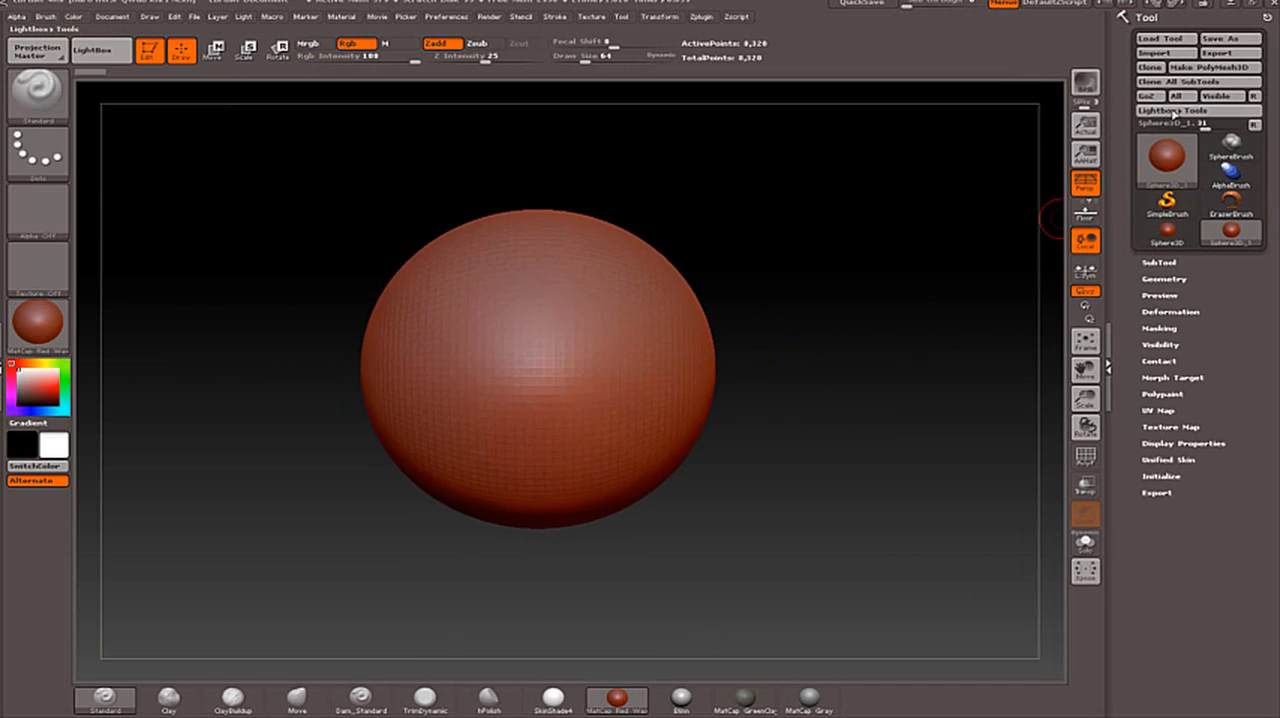
click(1213, 67)
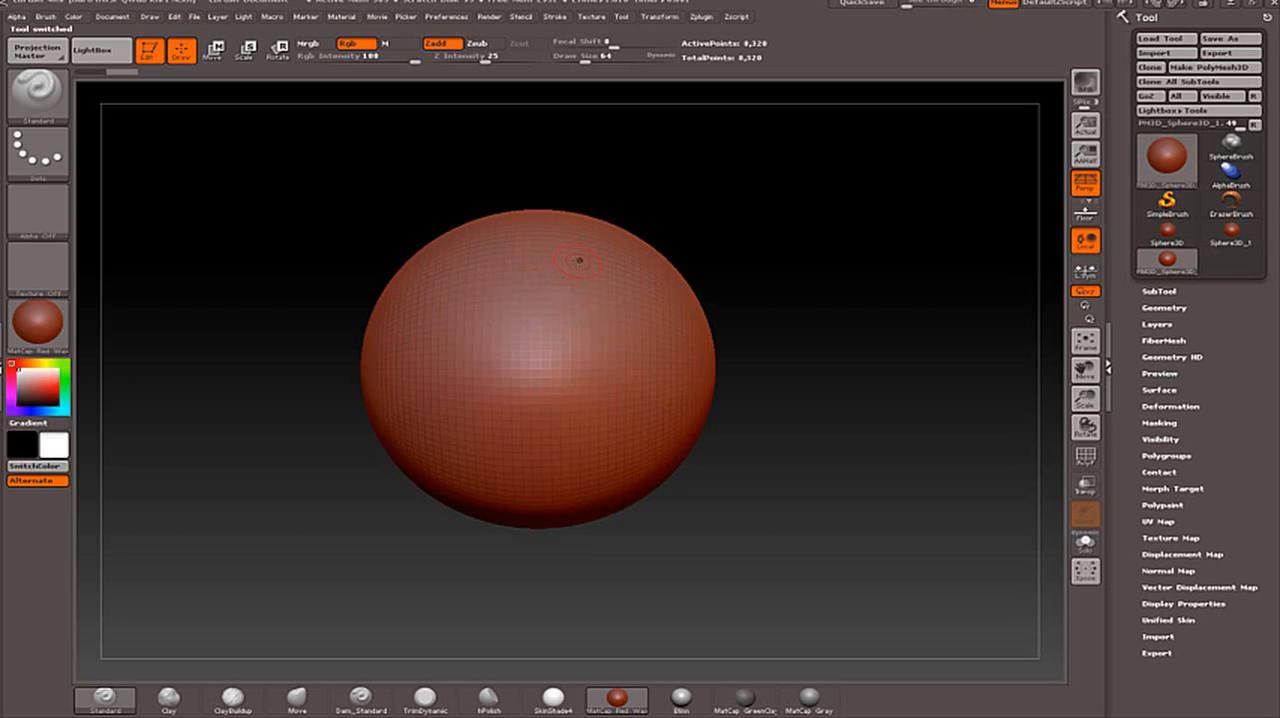
- Subdivide the sphere mesh twice to reach subdivision level 3
click(1160, 291)
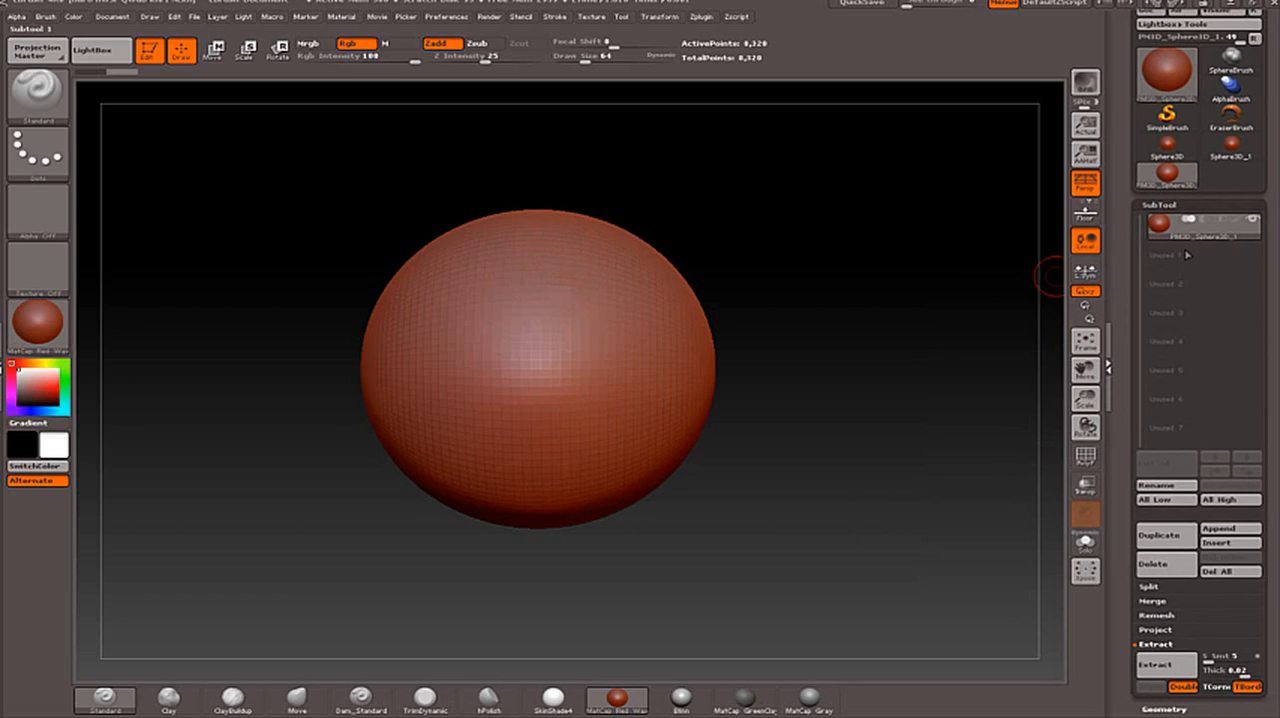
mouse_move(1197, 243)
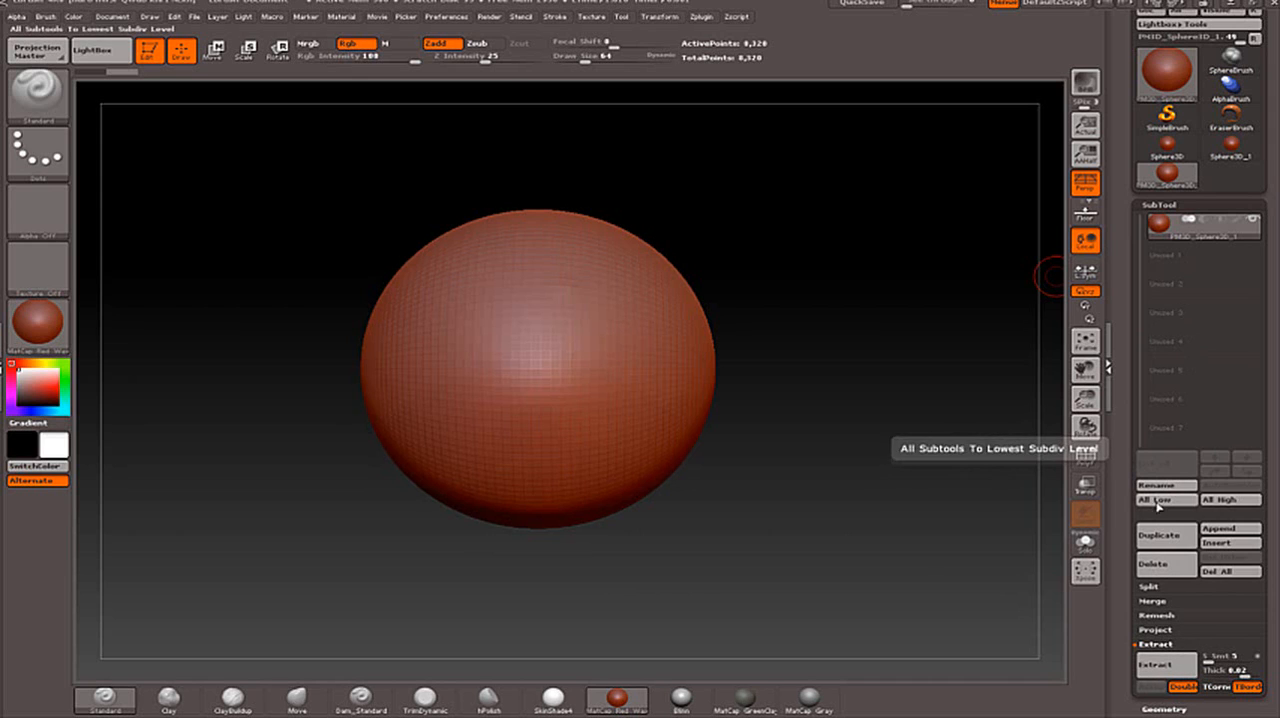
drag(1121, 625, 1138, 501)
click(1180, 407)
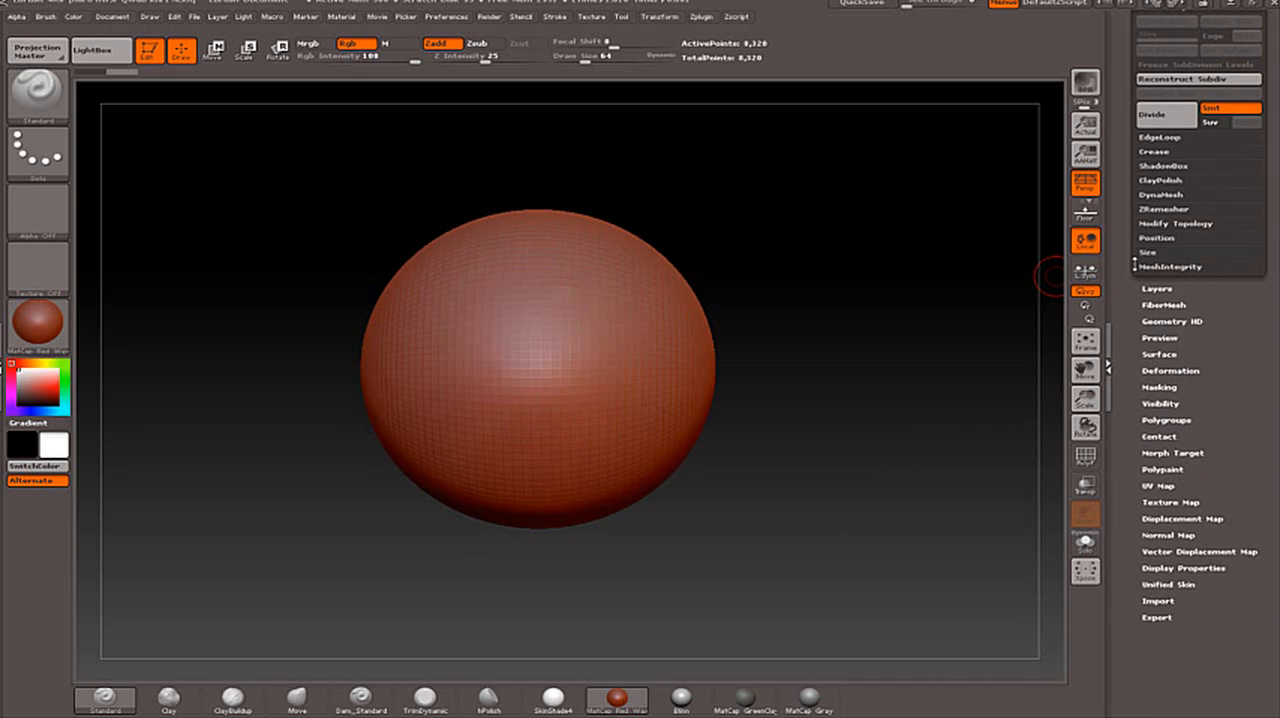
click(1181, 114)
click(1181, 114)
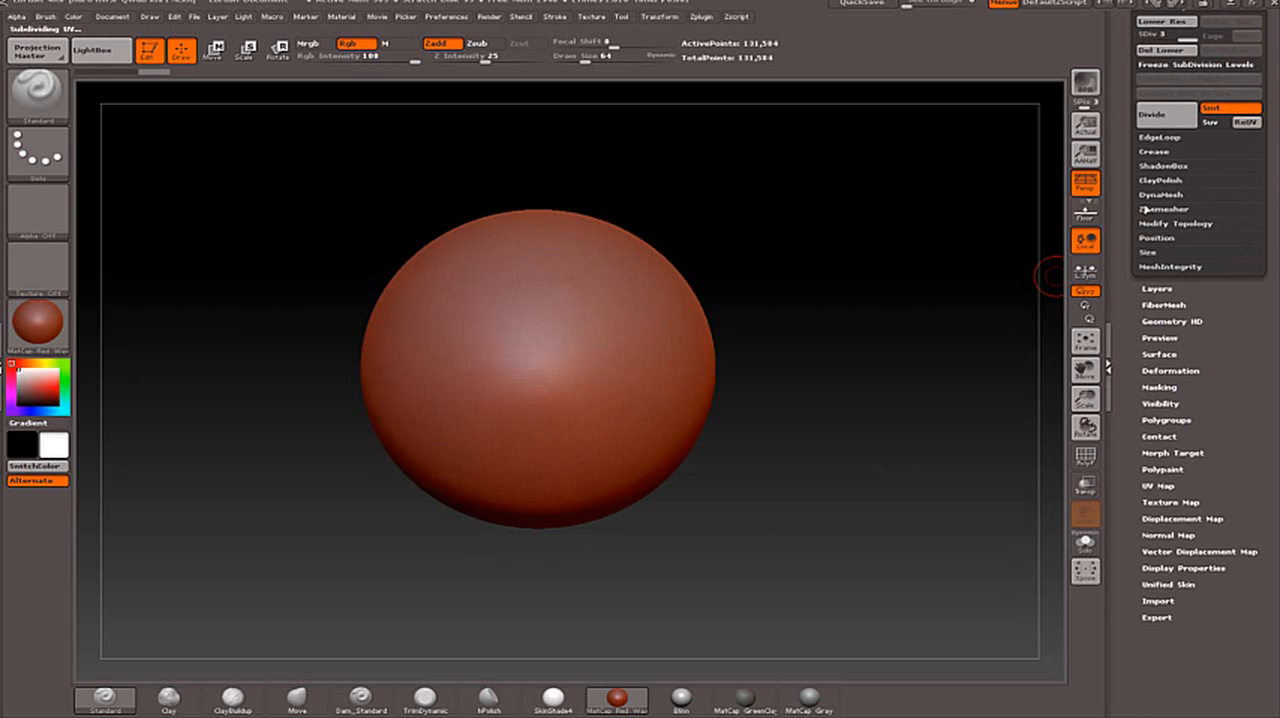
- Collapse the Geometry settings and show the SubTool list for the sphere
drag(1120, 217, 1116, 382)
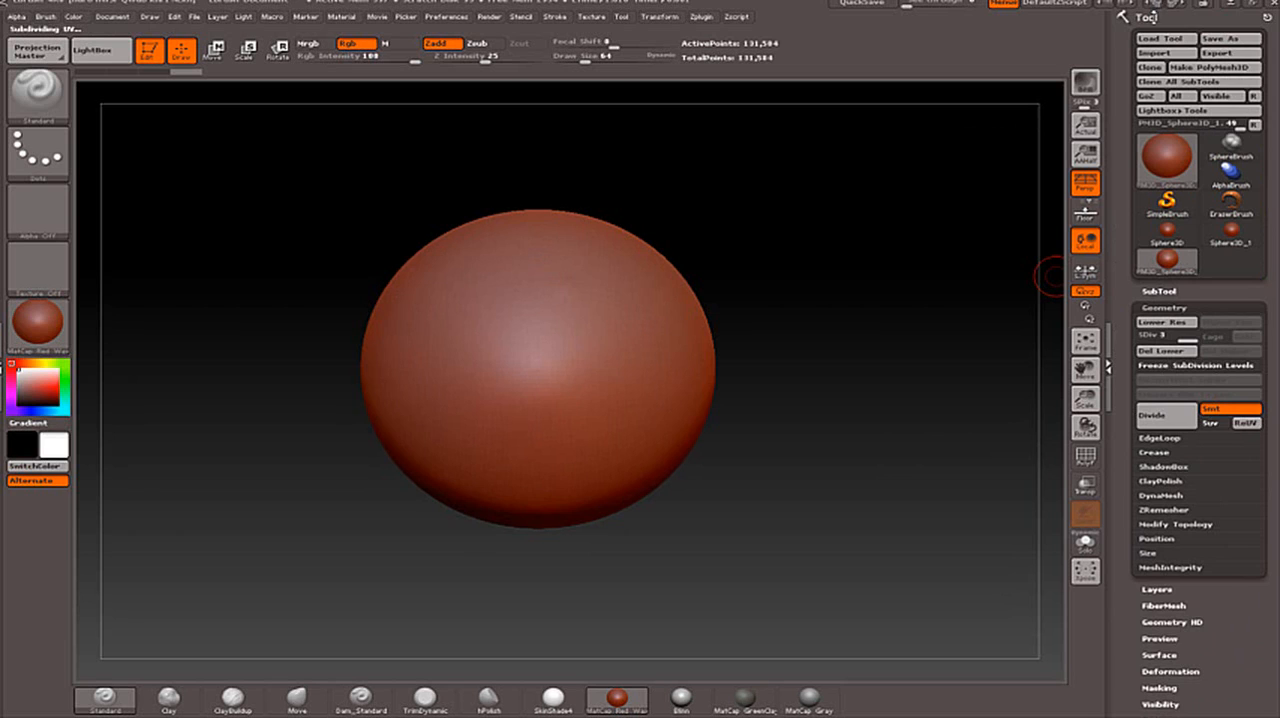
drag(1157, 21, 1158, 18)
click(1150, 16)
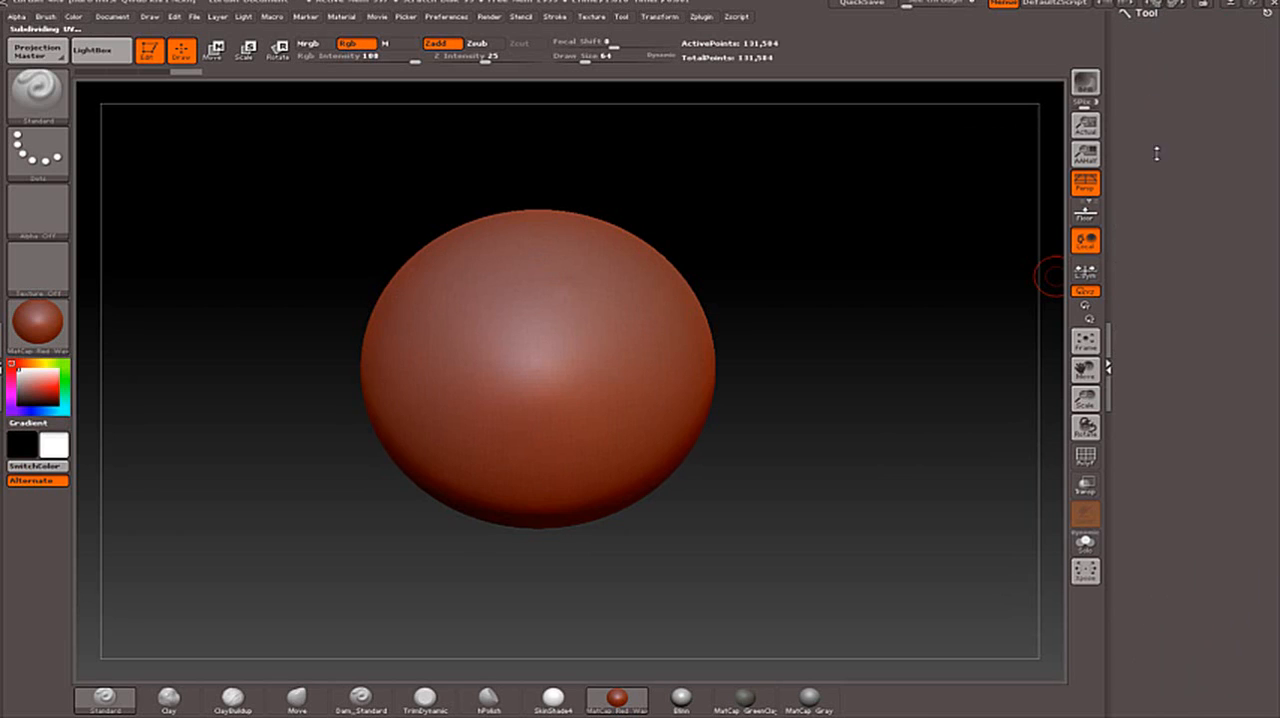
click(1145, 17)
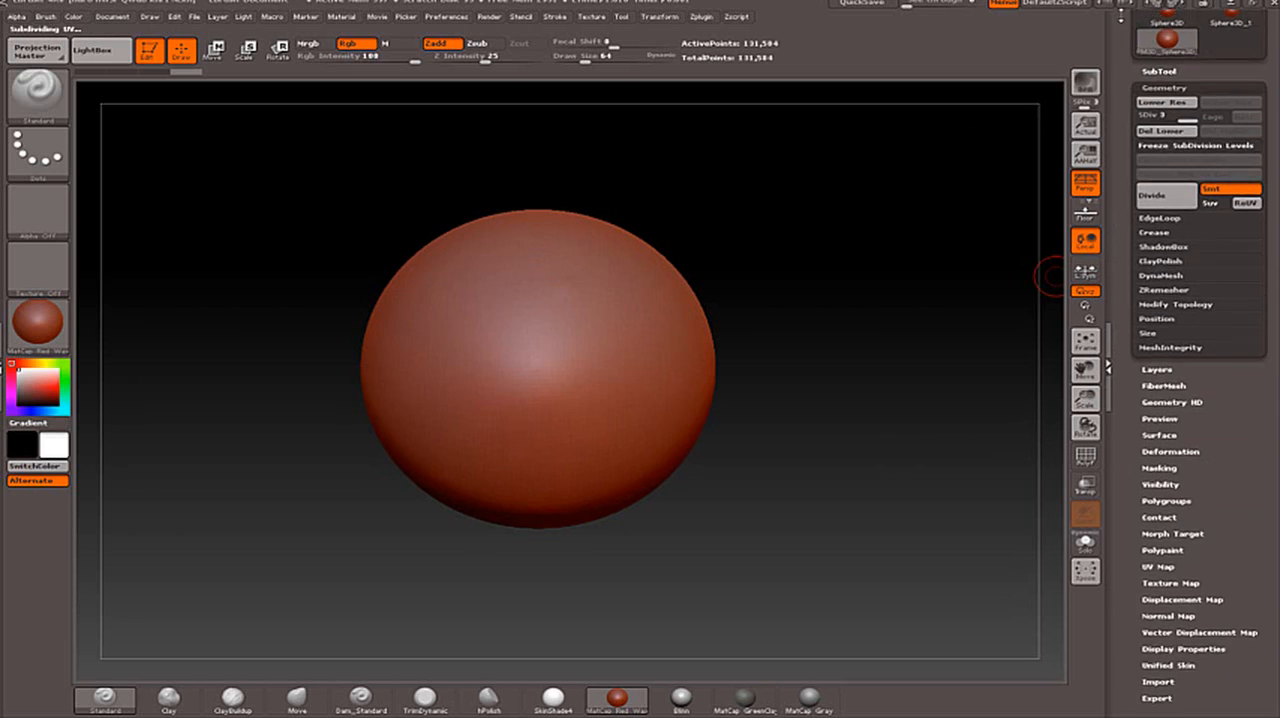
drag(1120, 41, 1116, 163)
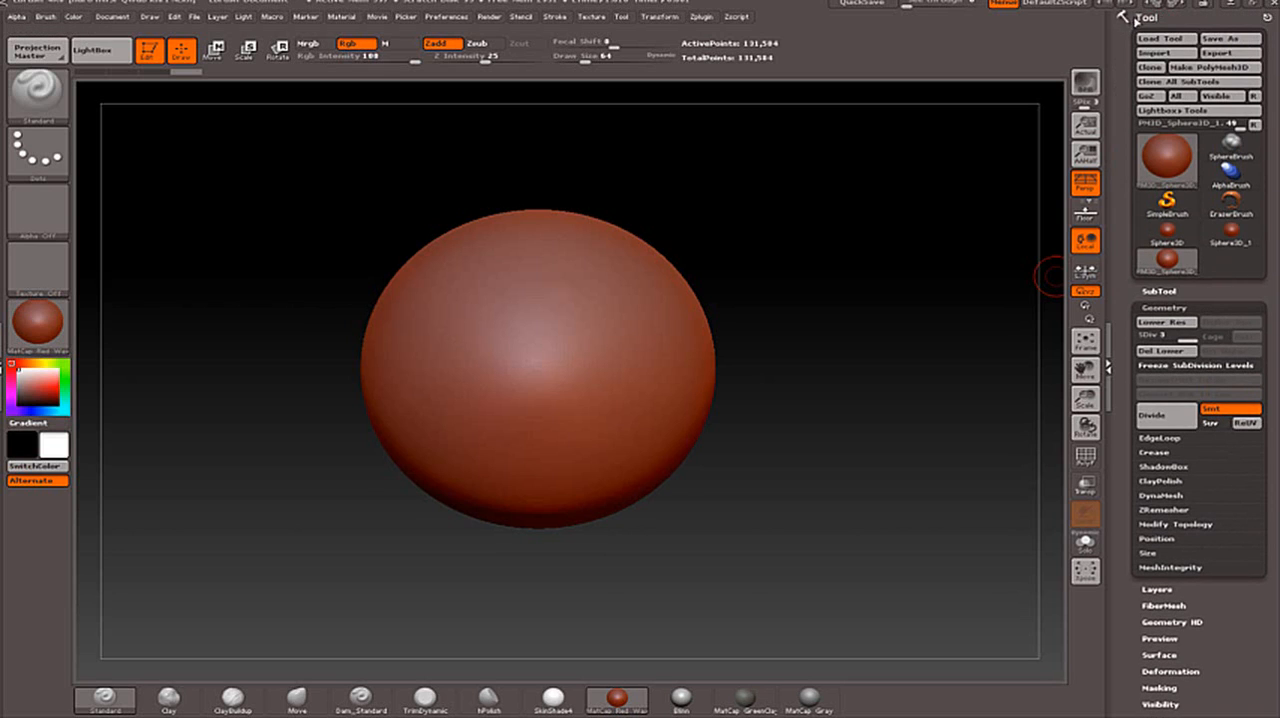
click(1173, 307)
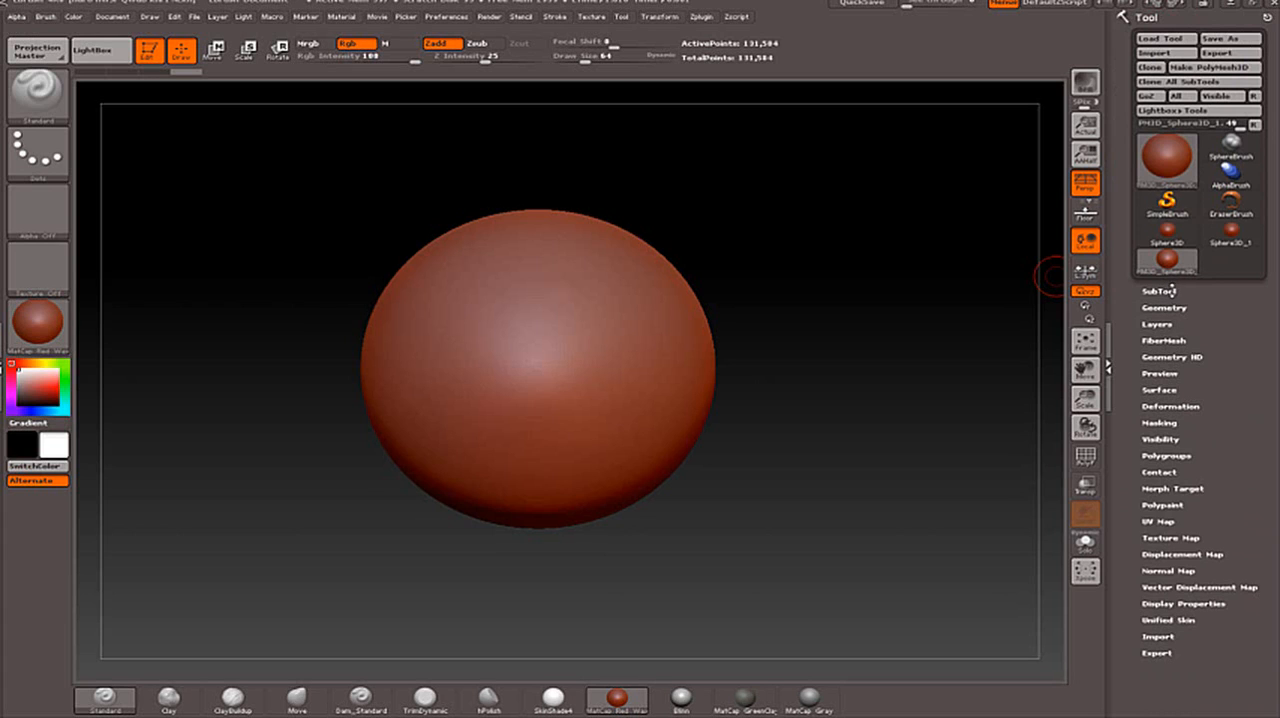
click(1169, 291)
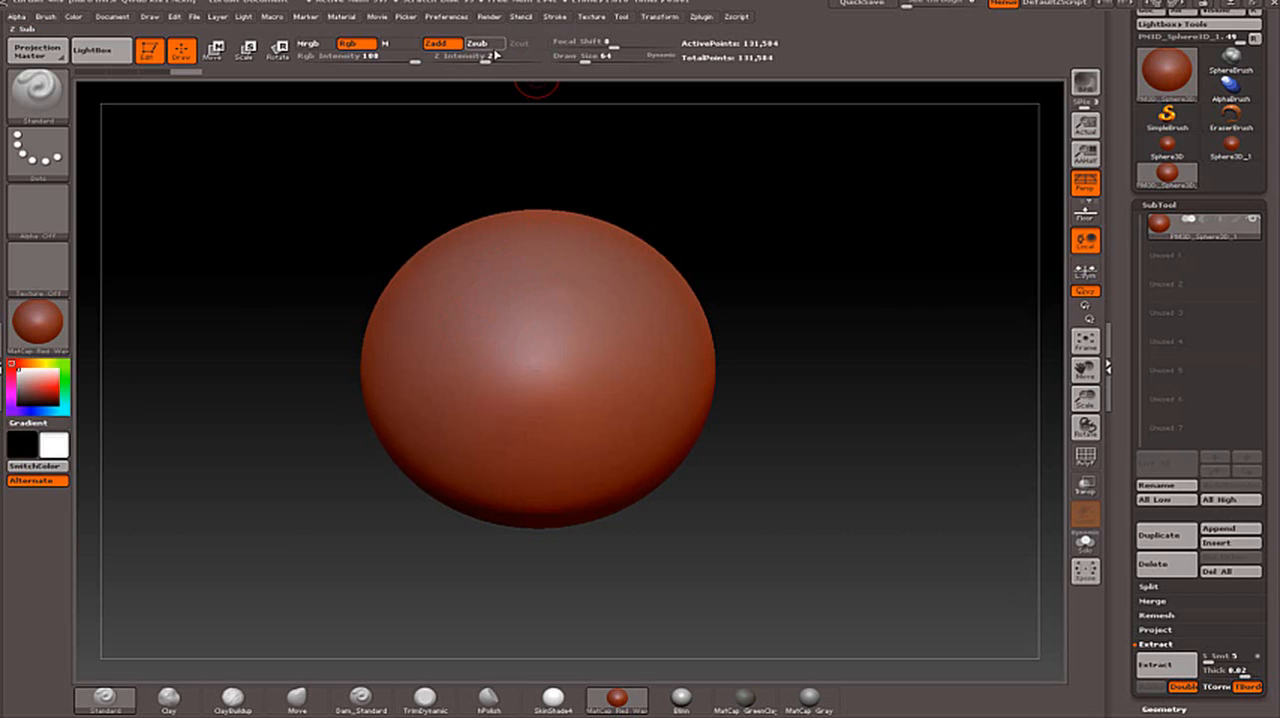
- Activate symmetry so that strokes on the sphere are mirrored from side to side
click(657, 18)
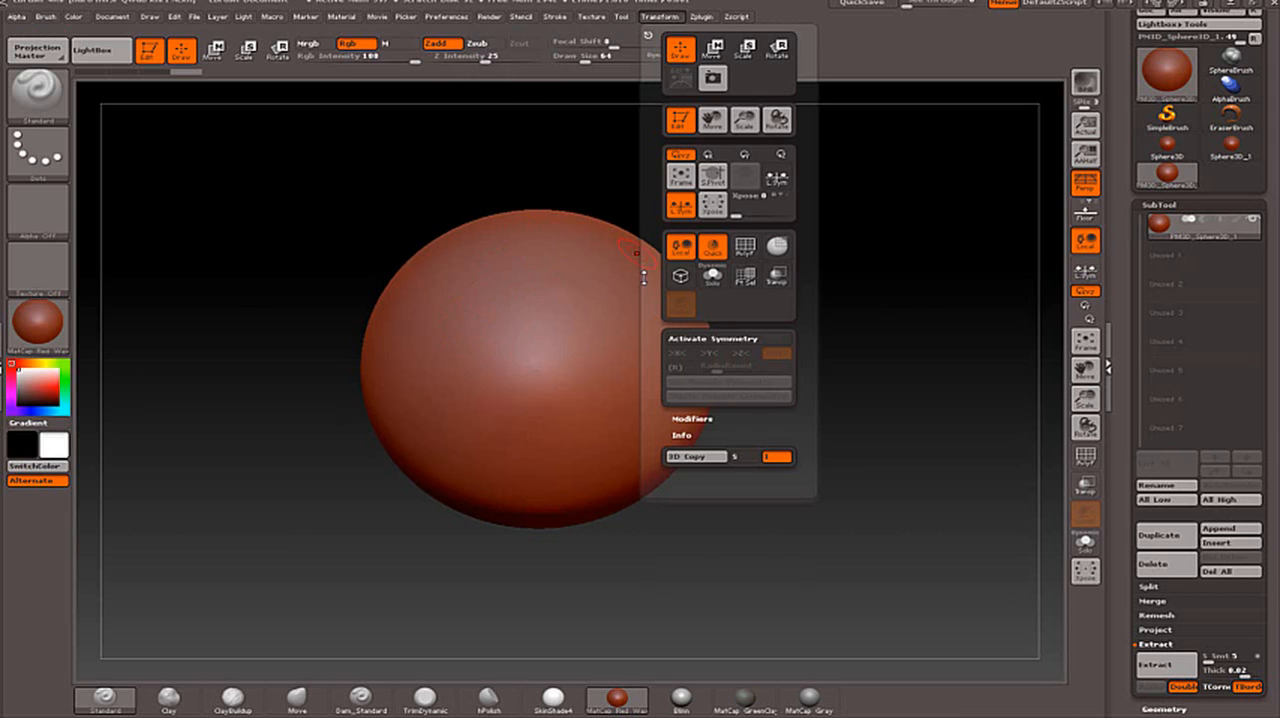
click(703, 342)
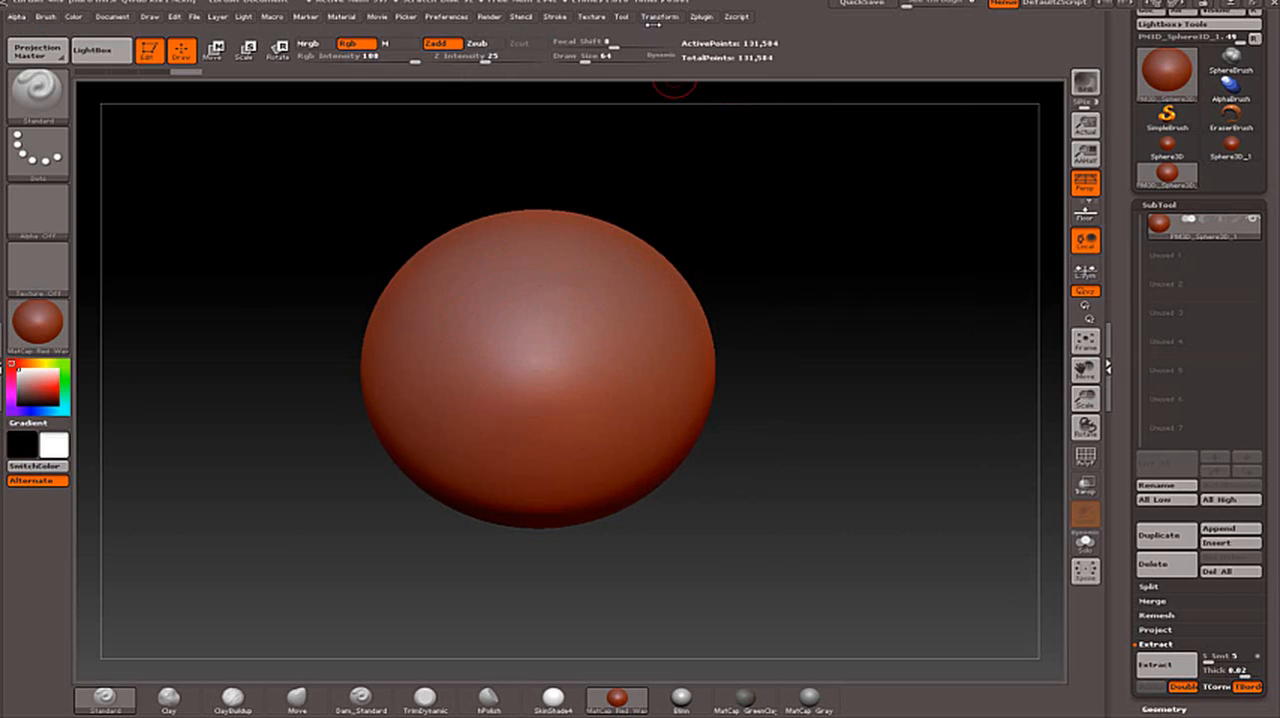
click(660, 18)
click(664, 17)
click(659, 17)
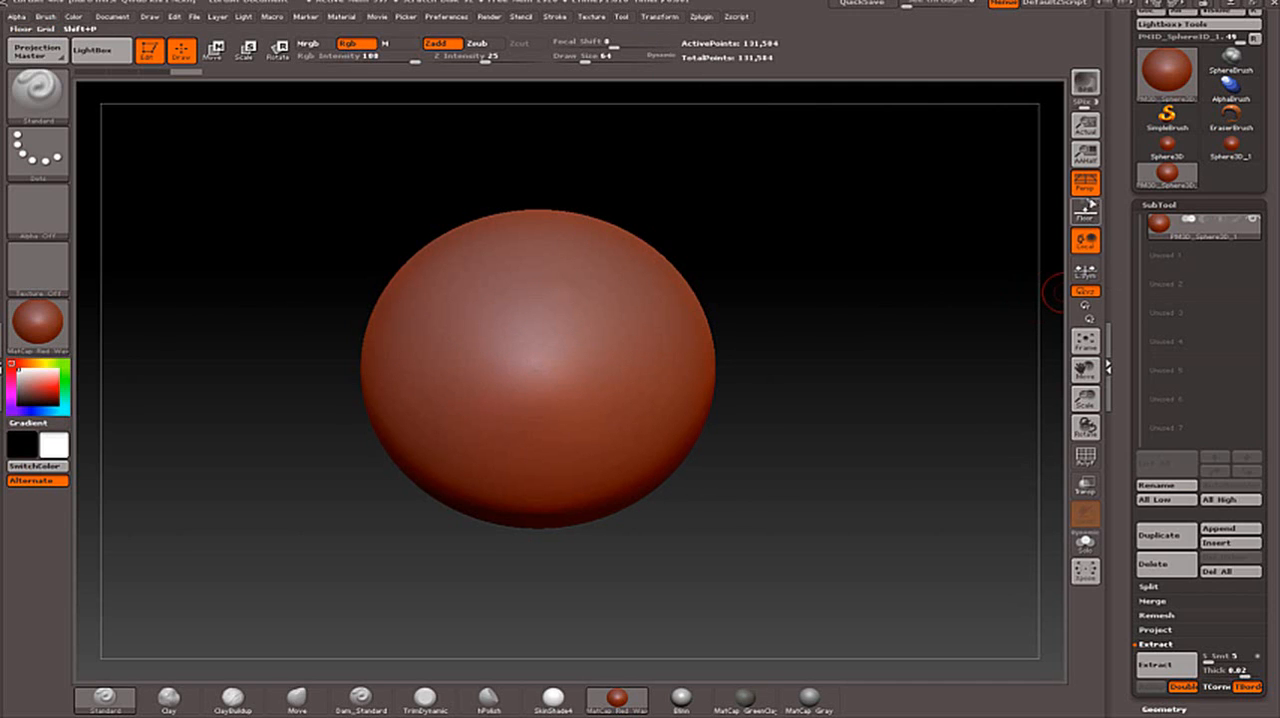
- Show the floor grid and turn off perspective distortion
click(1085, 210)
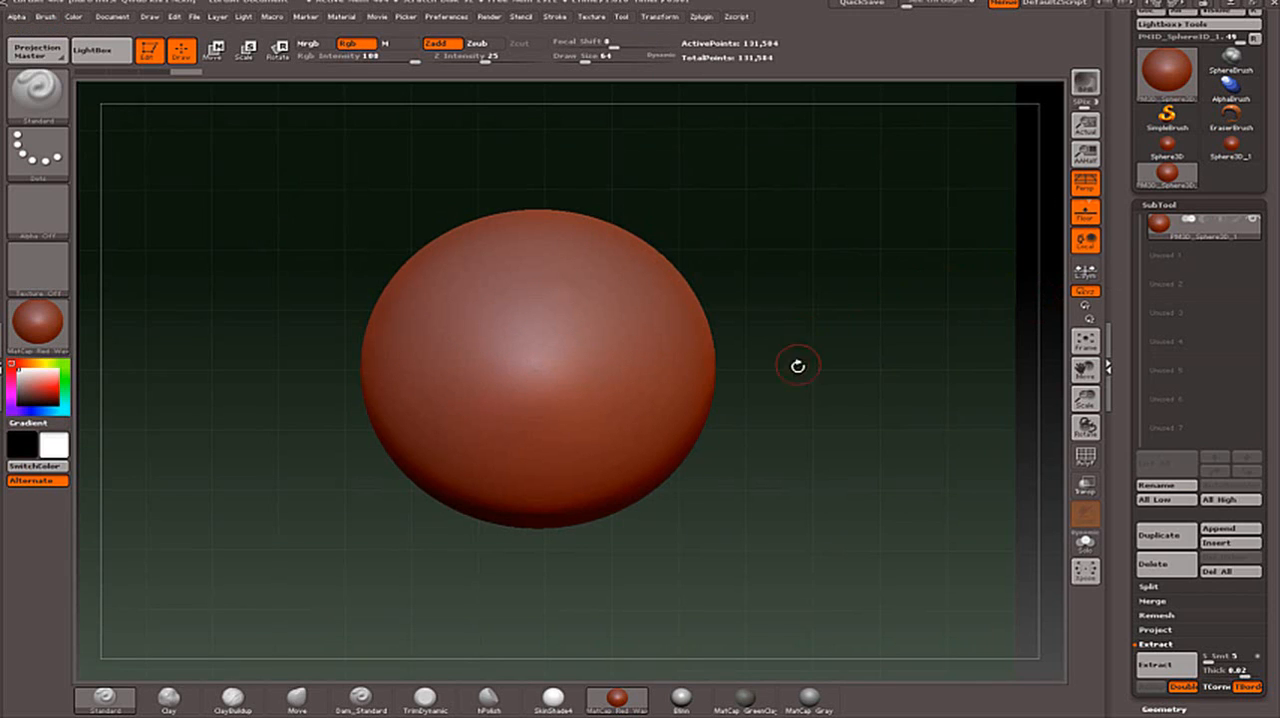
drag(797, 366, 837, 353)
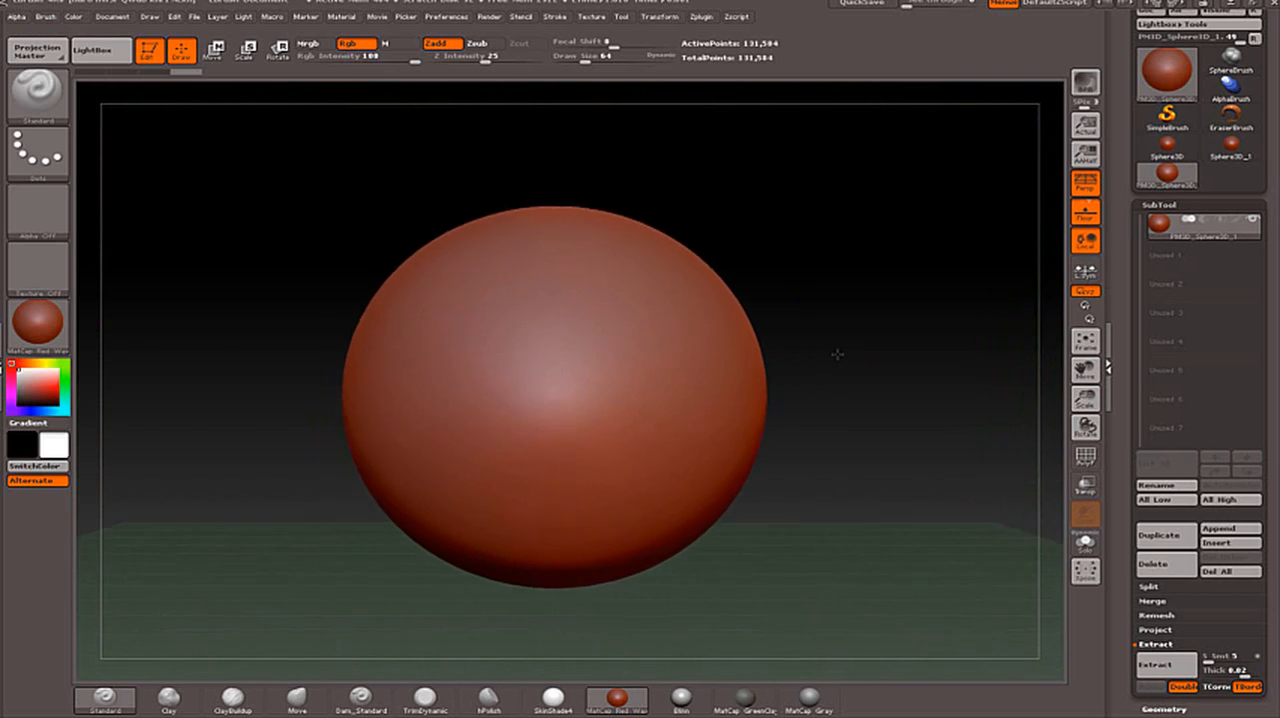
click(1085, 183)
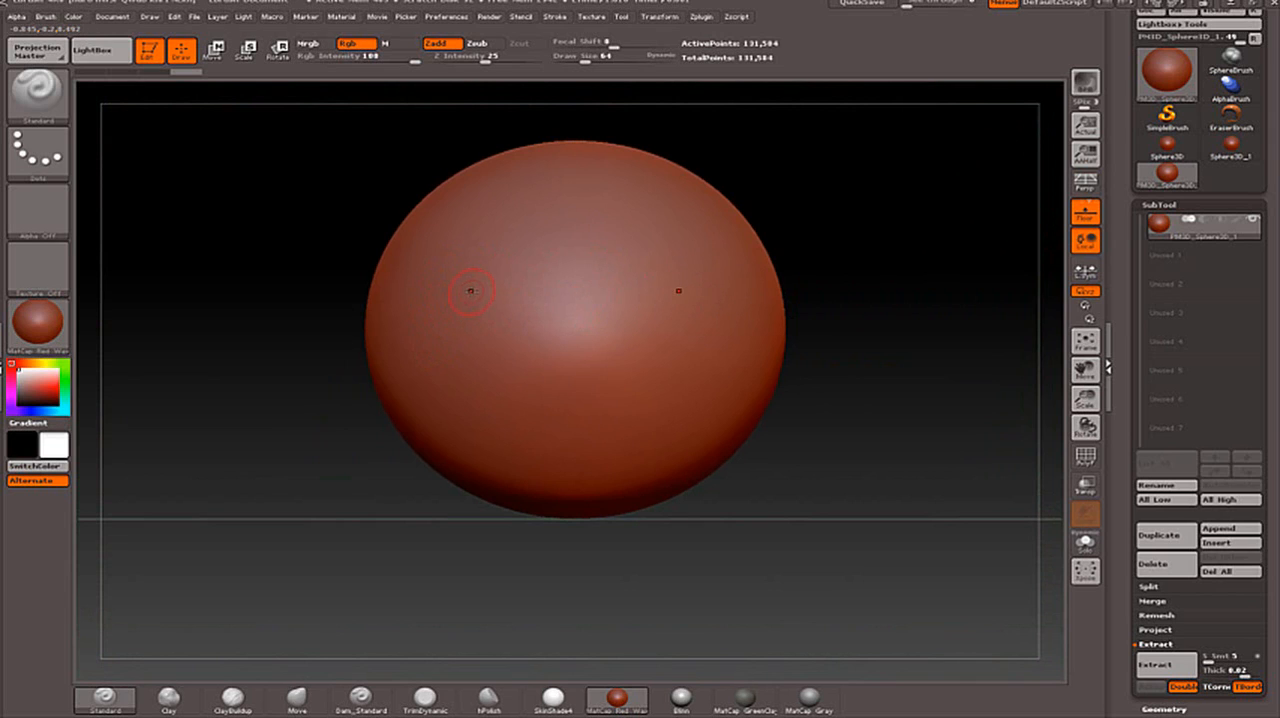
- Try masking strokes on the sphere's front at Z Intensity 5 and then 1, undoing the strokes
key(ctrl)
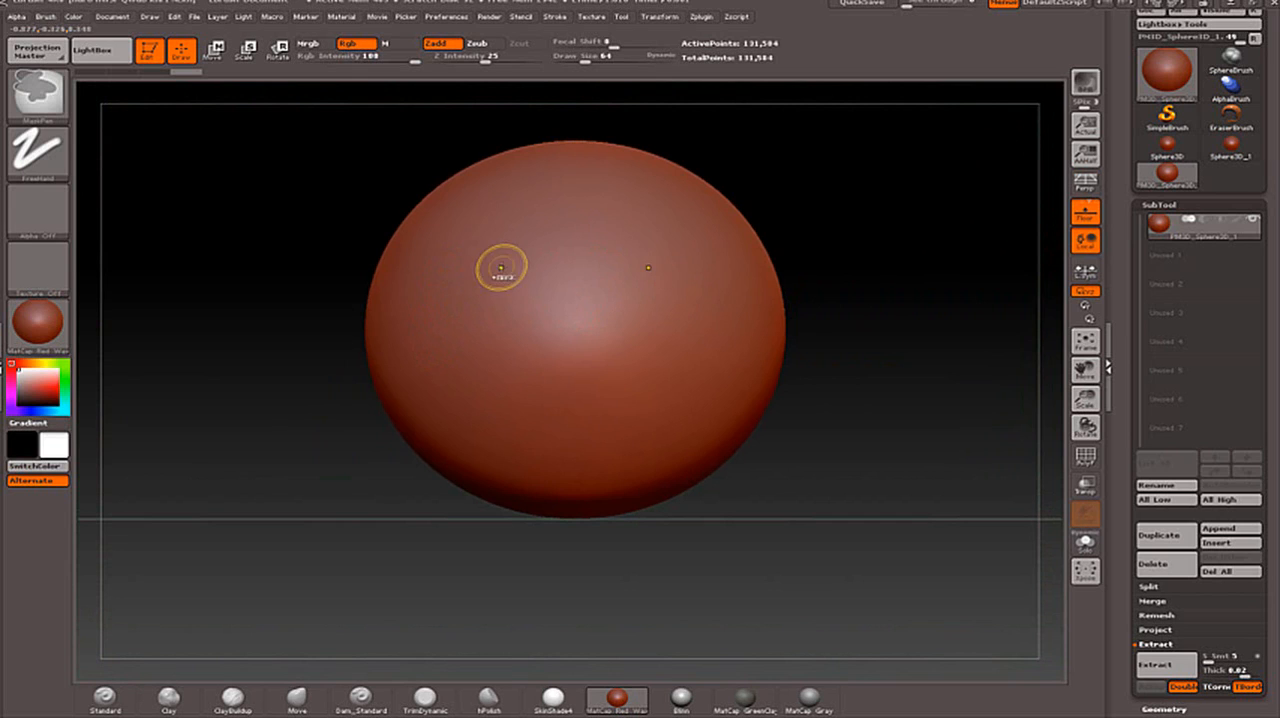
drag(485, 62, 455, 61)
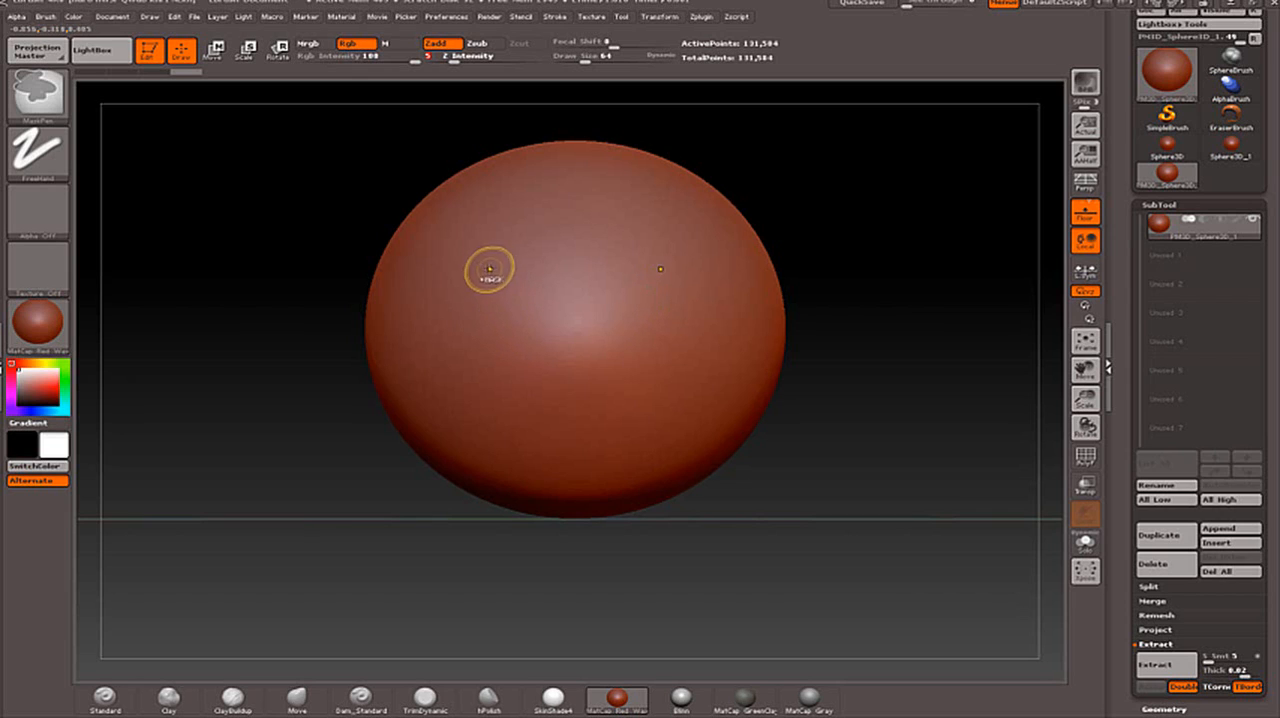
ctrl+drag(481, 279, 482, 299)
key(ctrl+z)
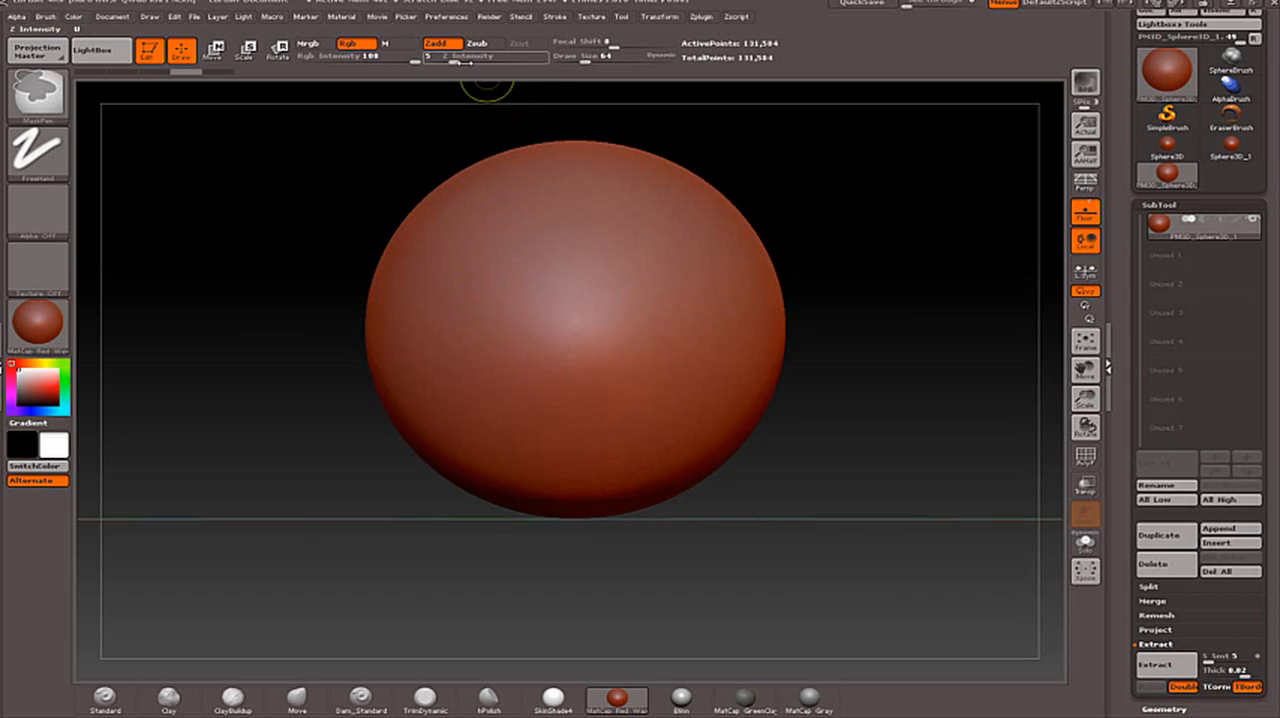
drag(460, 60, 442, 60)
ctrl+drag(480, 257, 483, 280)
key(ctrl+z)
ctrl+click(474, 206)
ctrl+drag(427, 114, 454, 170)
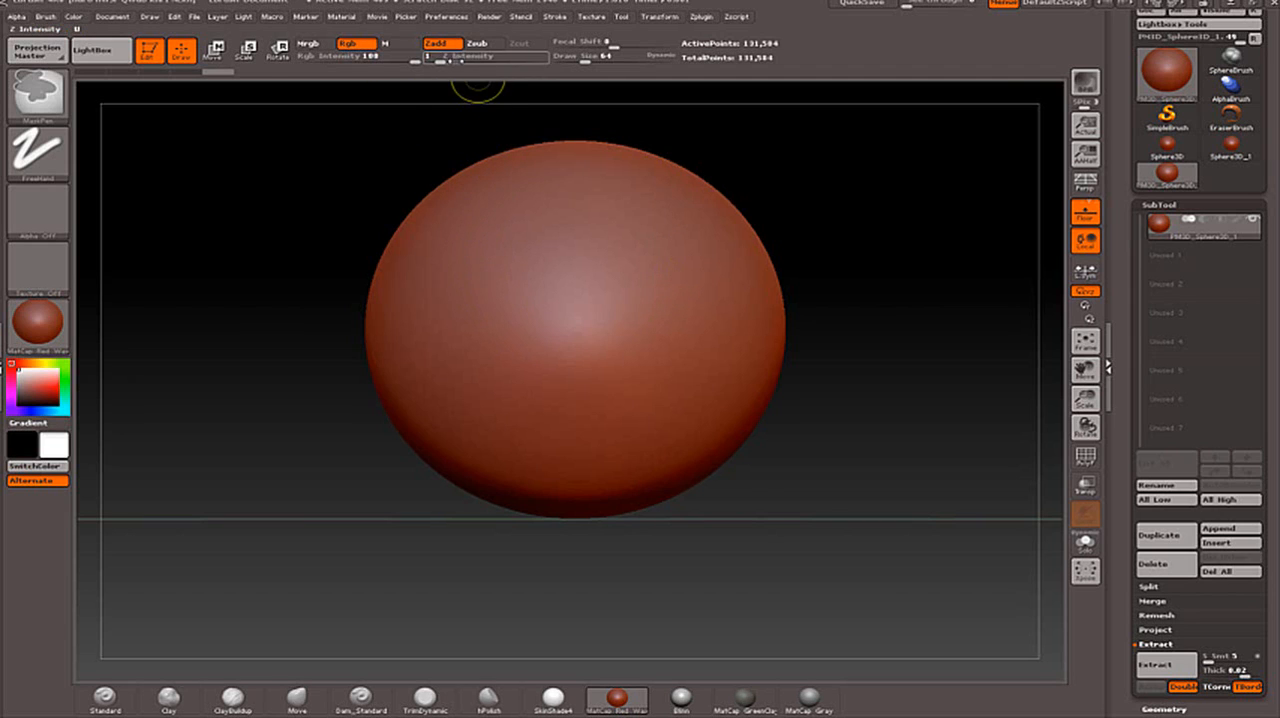
- Try a mask stroke on the sphere with Z Intensity 12 and a reduced Rgb Intensity, and undo it
click(467, 60)
key(ctrl+z)
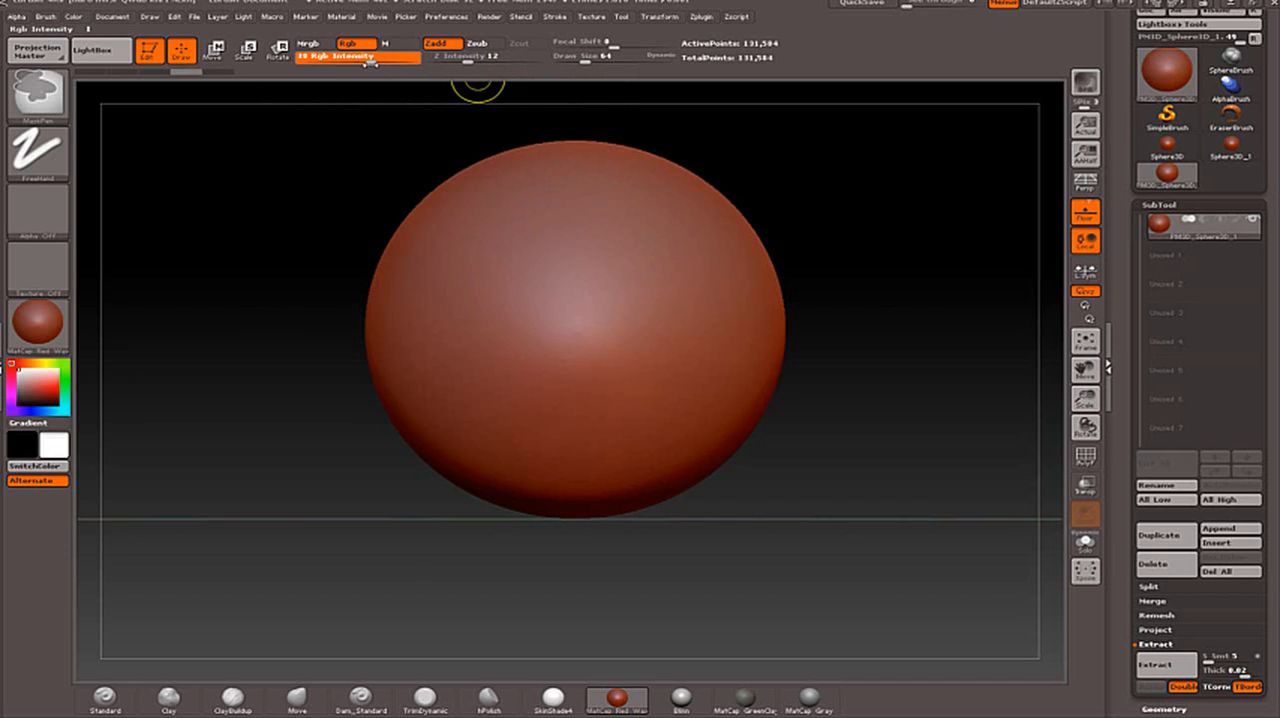
ctrl+drag(466, 288, 463, 313)
key(ctrl+z)
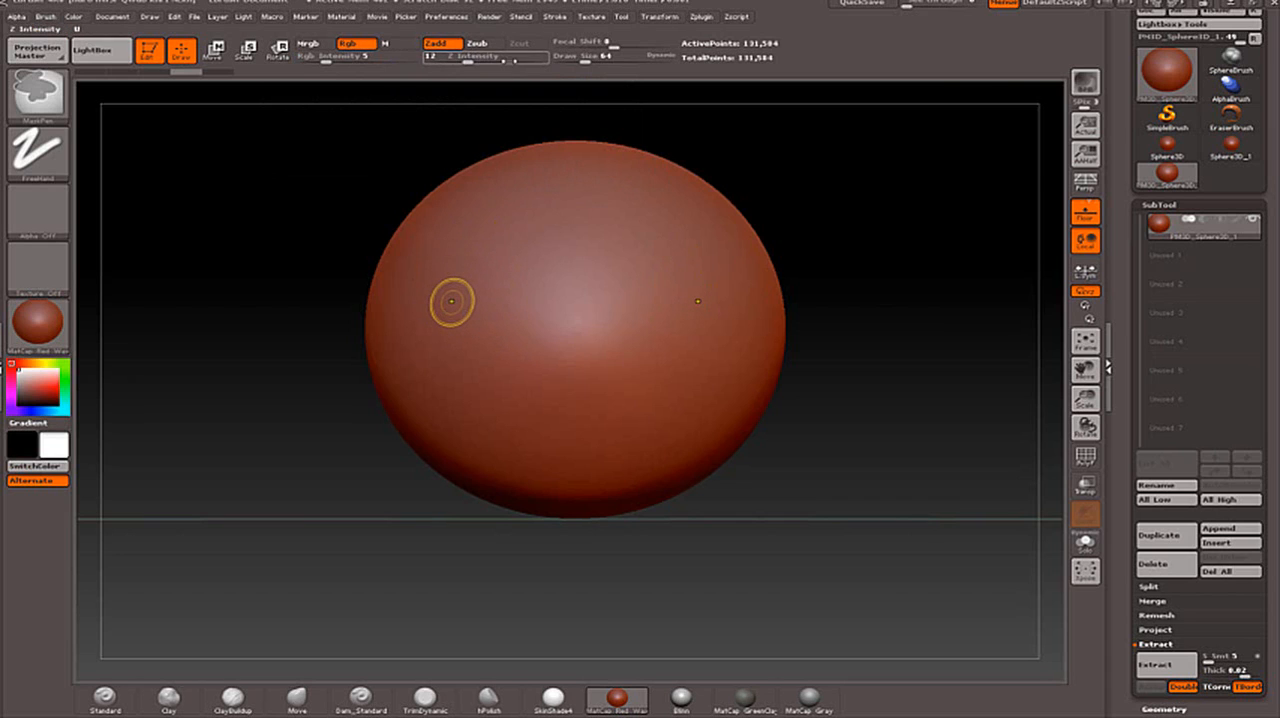
- Set the MaskPen's Z Intensity to 99 and Rgb Intensity to 90, paint a test pair of oval masks on the sphere and undo them
ctrl+drag(473, 63, 543, 62)
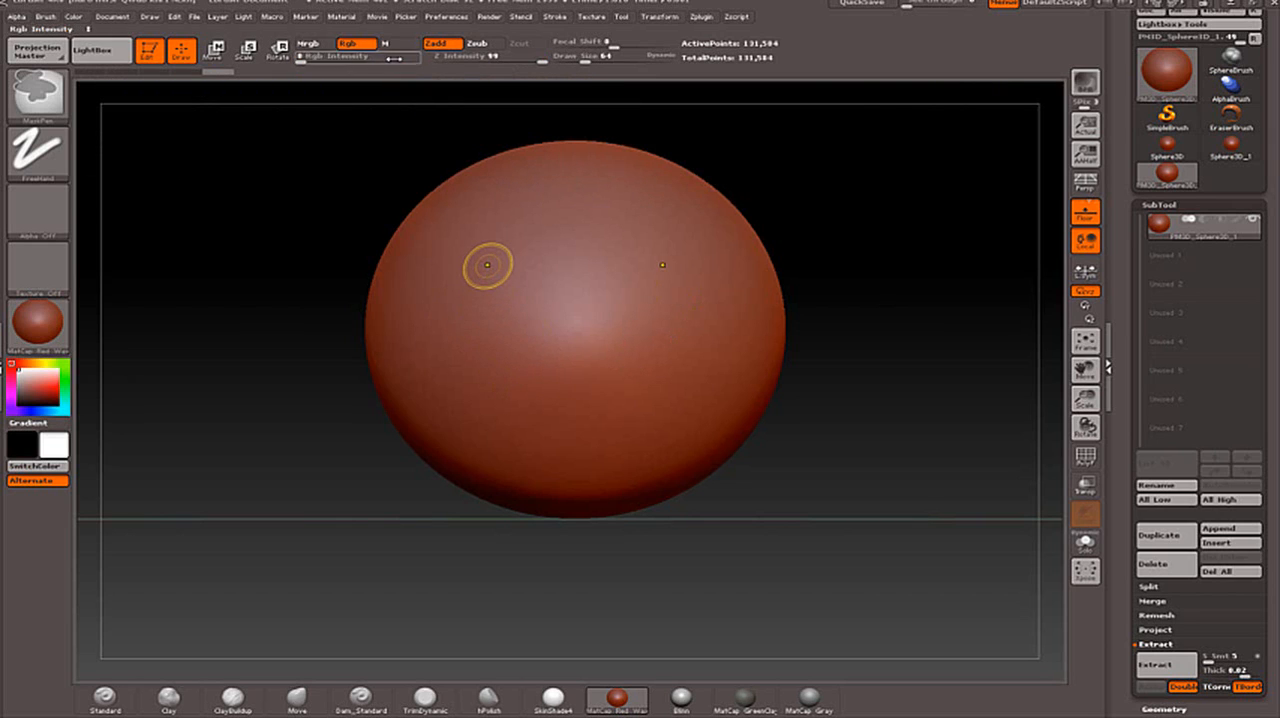
ctrl+drag(303, 62, 409, 62)
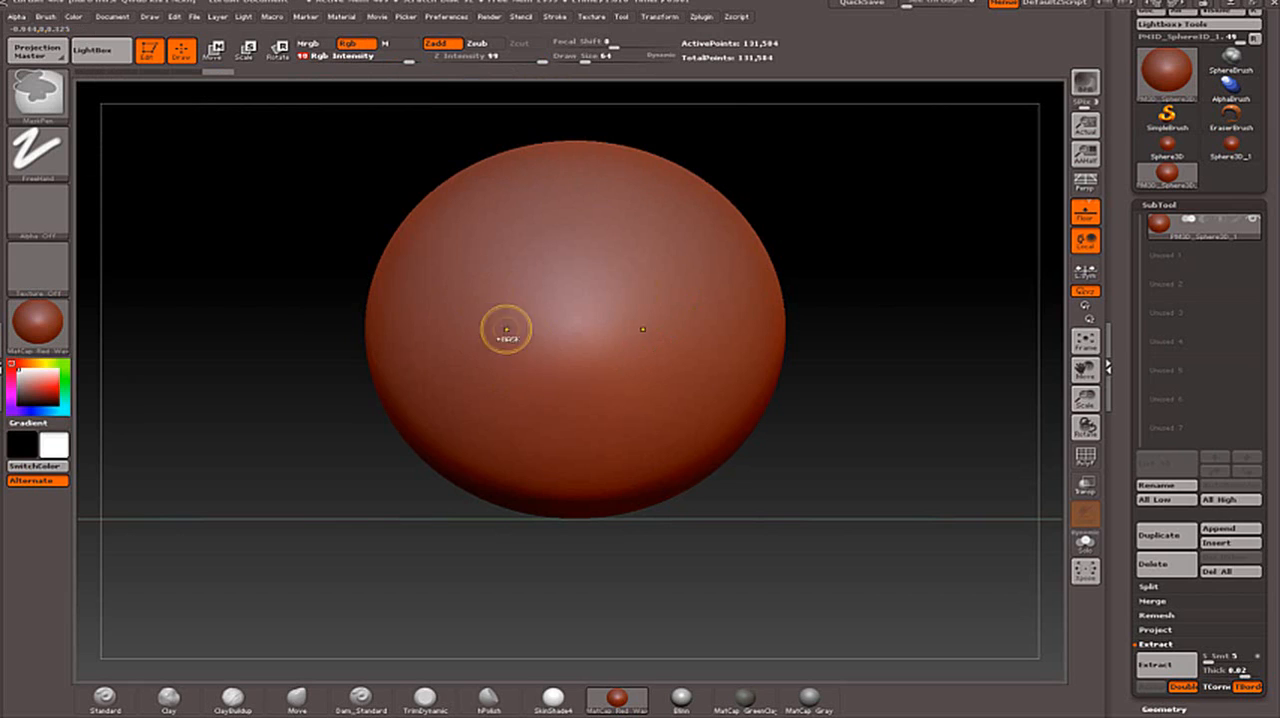
mouse_move(506, 329)
mouse_down()
mouse_move(460, 290)
mouse_move(510, 300)
mouse_move(479, 330)
mouse_up()
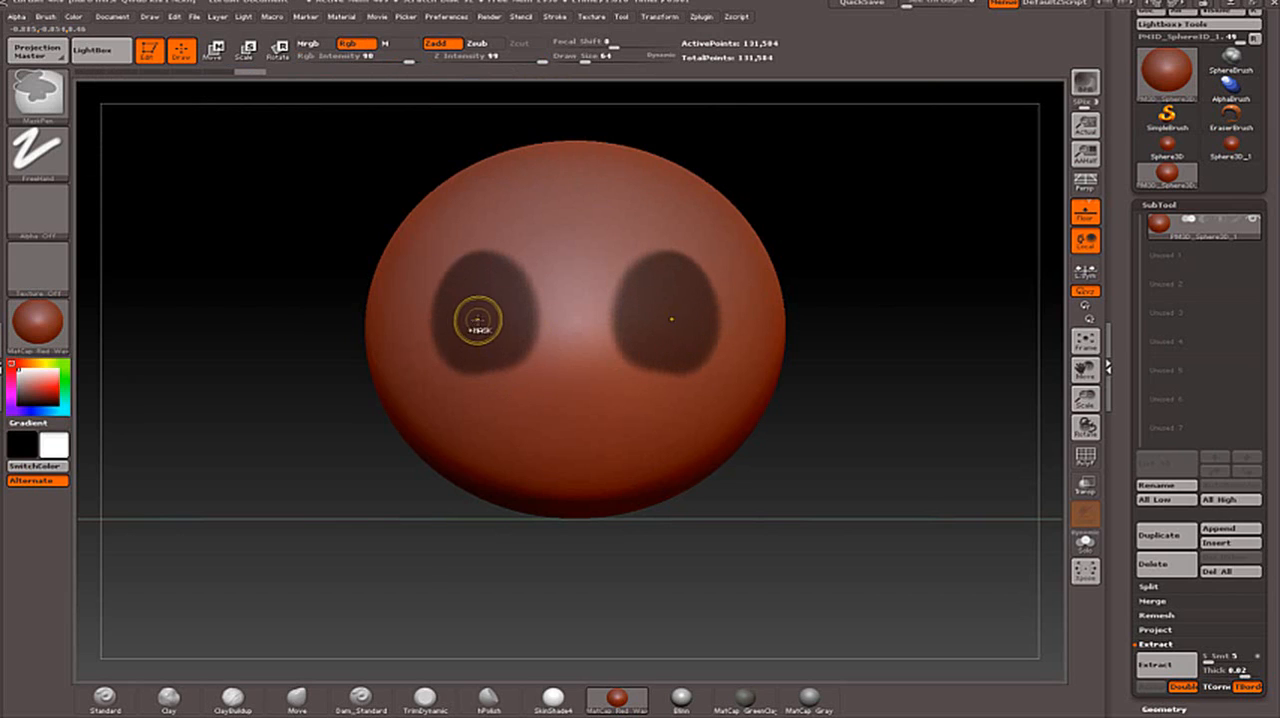
key(ctrl+z)
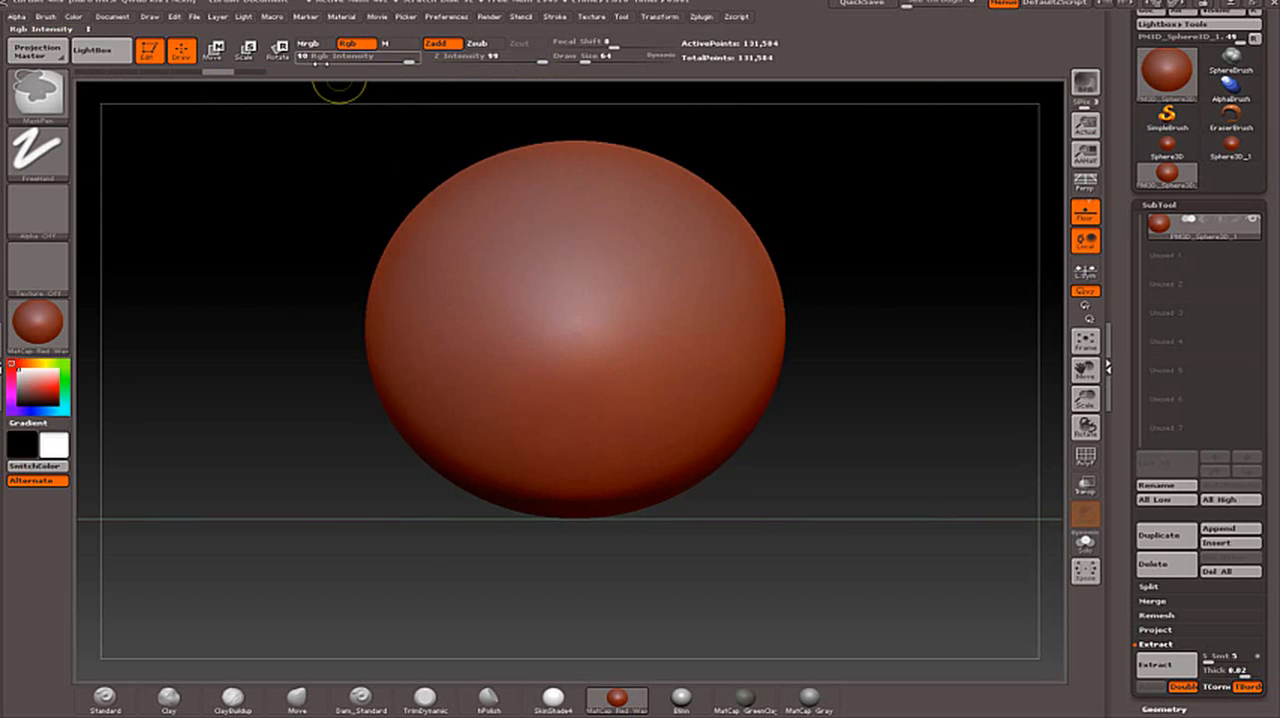
- Set the mask brush's Rgb Intensity to 31 and paint two large mirrored oval masks on the front of the sphere
mouse_move(540, 60)
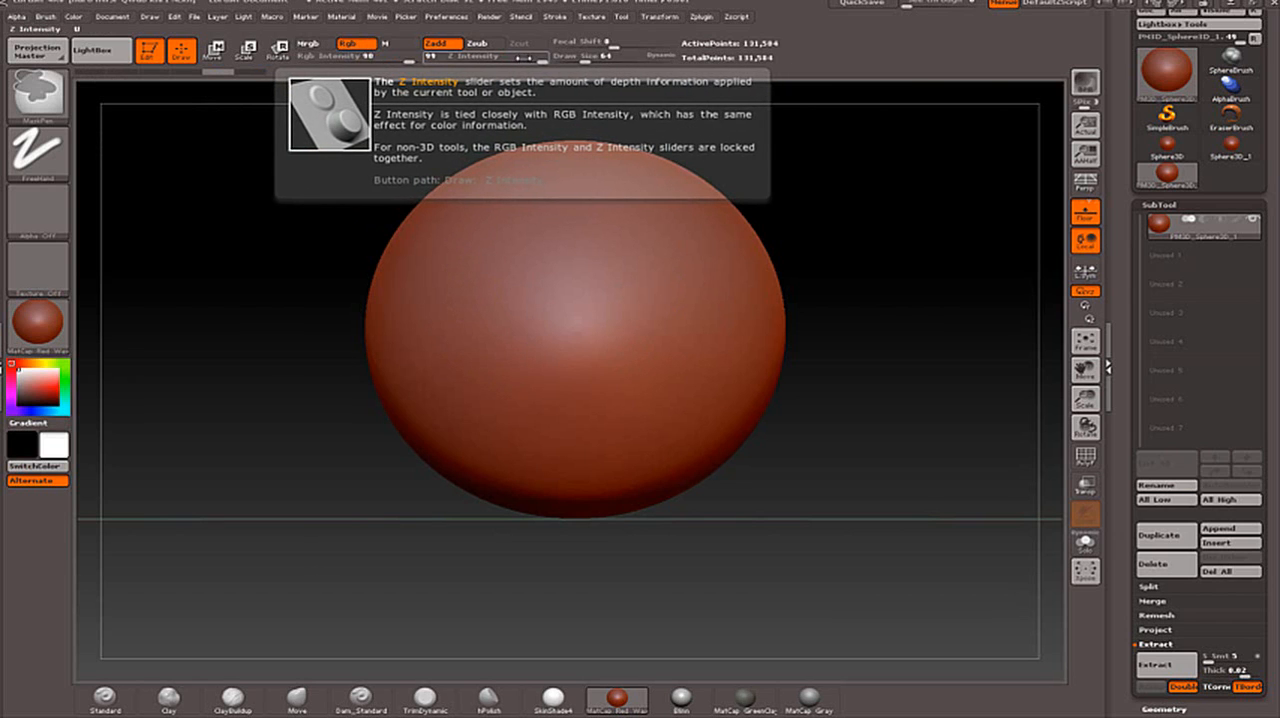
mouse_move(368, 57)
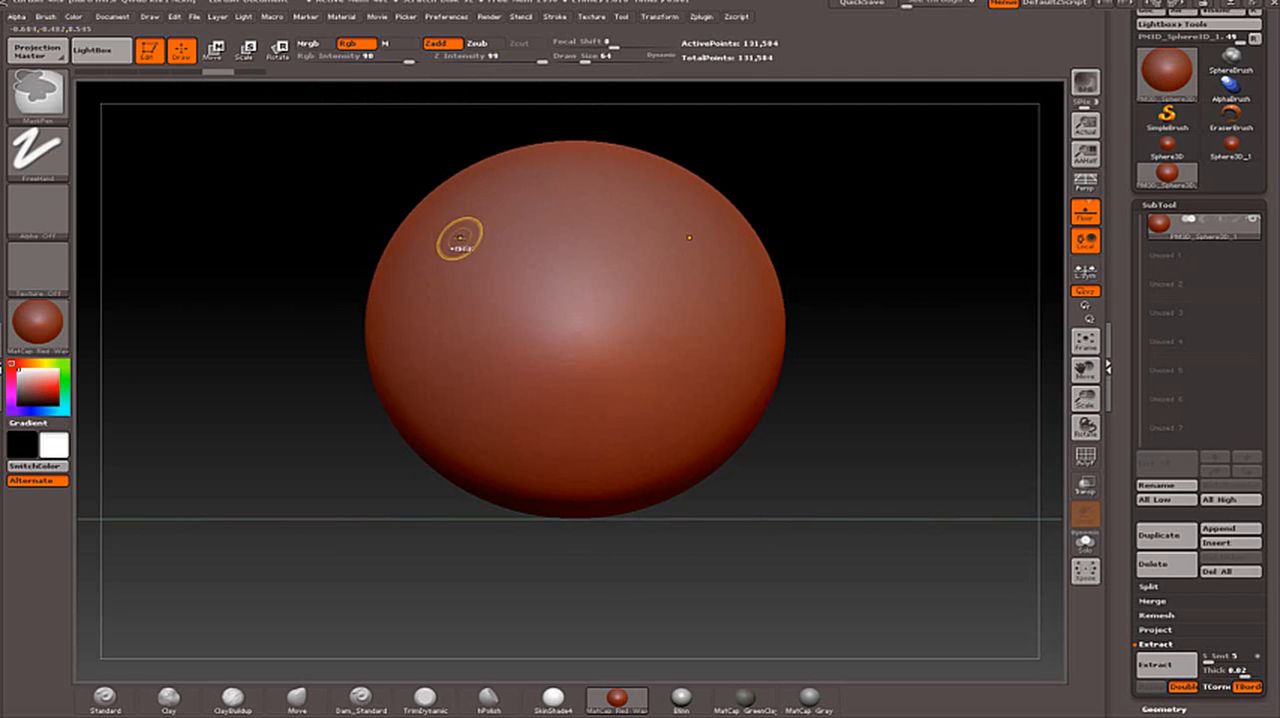
drag(409, 62, 364, 64)
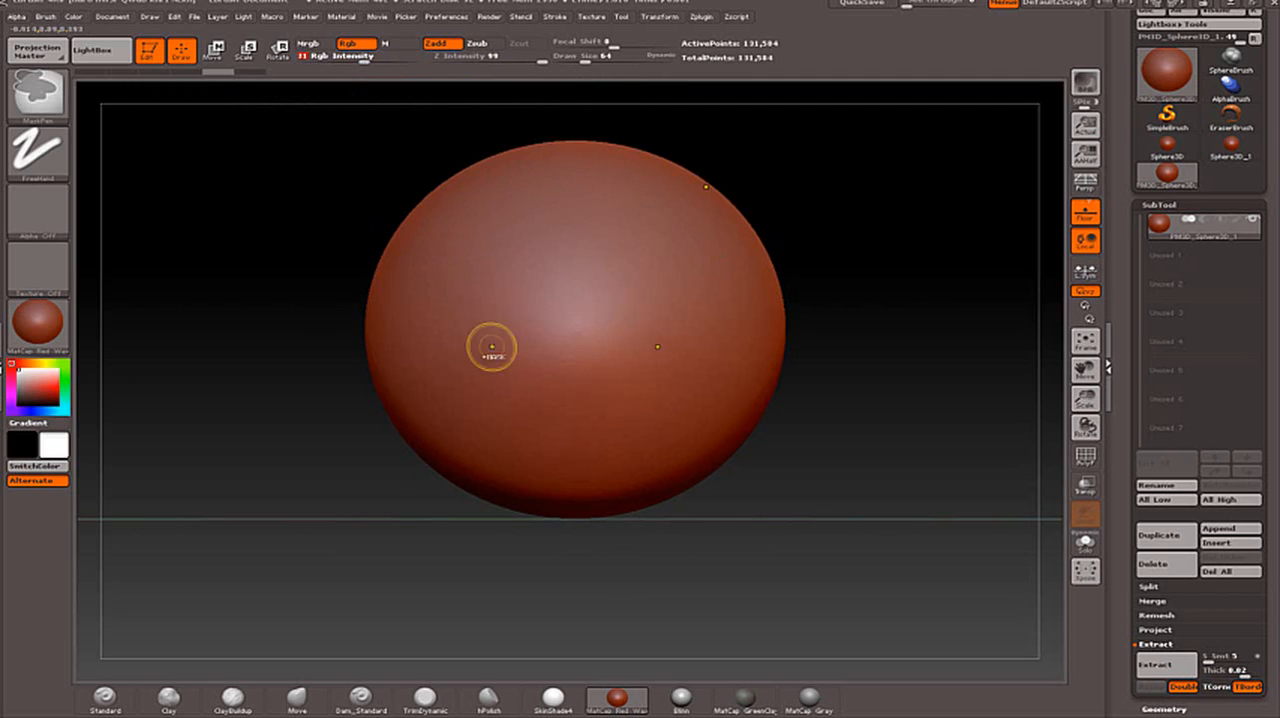
mouse_move(482, 266)
ctrl+mouse_down()
mouse_move(463, 308)
mouse_move(470, 328)
mouse_move(456, 320)
mouse_move(483, 259)
mouse_move(440, 335)
mouse_move(495, 360)
mouse_move(489, 264)
ctrl+mouse_up()
mouse_move(450, 340)
ctrl+mouse_down()
mouse_move(492, 370)
mouse_move(525, 305)
mouse_move(478, 249)
ctrl+mouse_up()
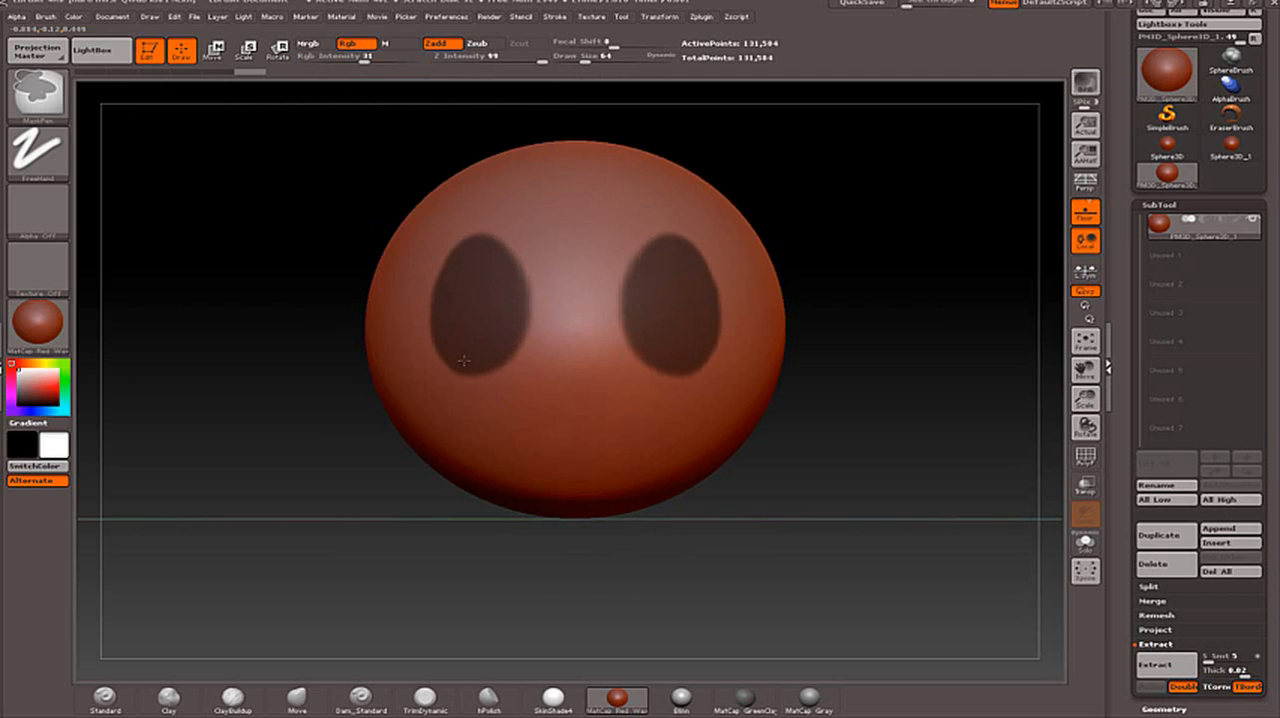
mouse_move(463, 360)
ctrl+mouse_down()
mouse_move(508, 376)
mouse_move(532, 296)
mouse_move(496, 251)
ctrl+mouse_up()
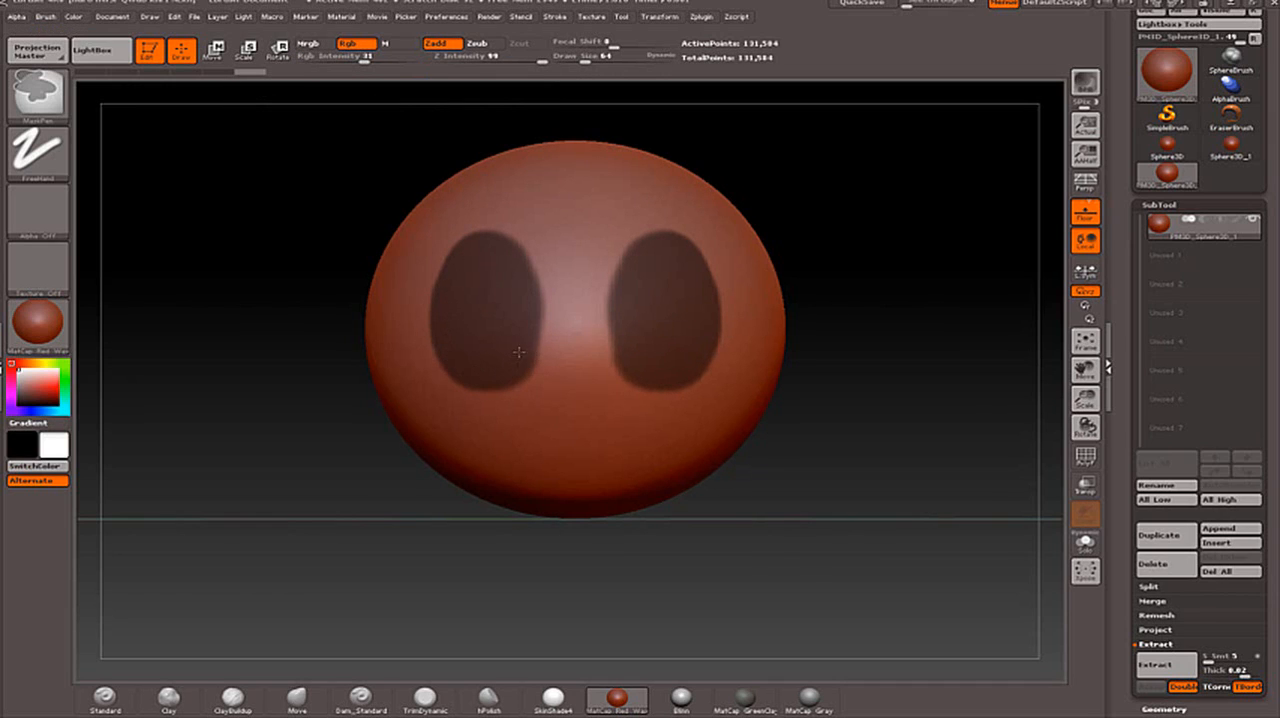
ctrl+drag(519, 352, 529, 291)
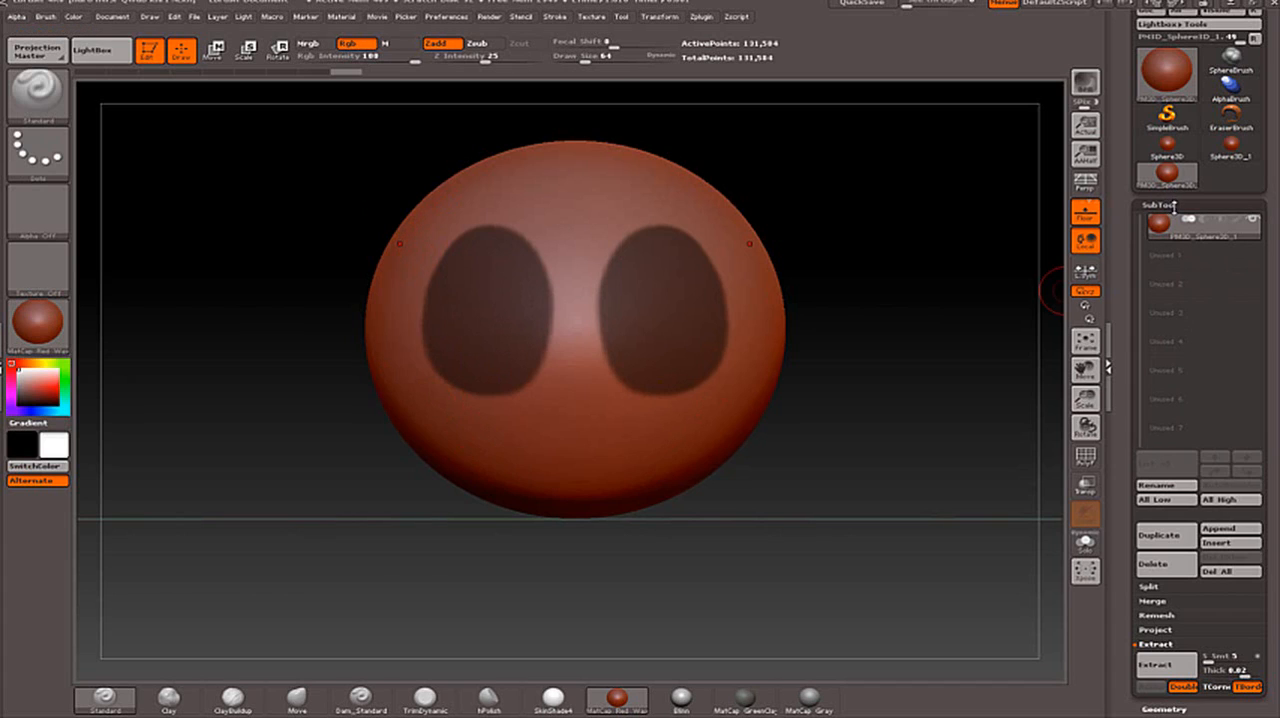
- Preview the extraction of the two masked ovals at 0.02 thickness, and accept it as a new subtool
mouse_move(1173, 230)
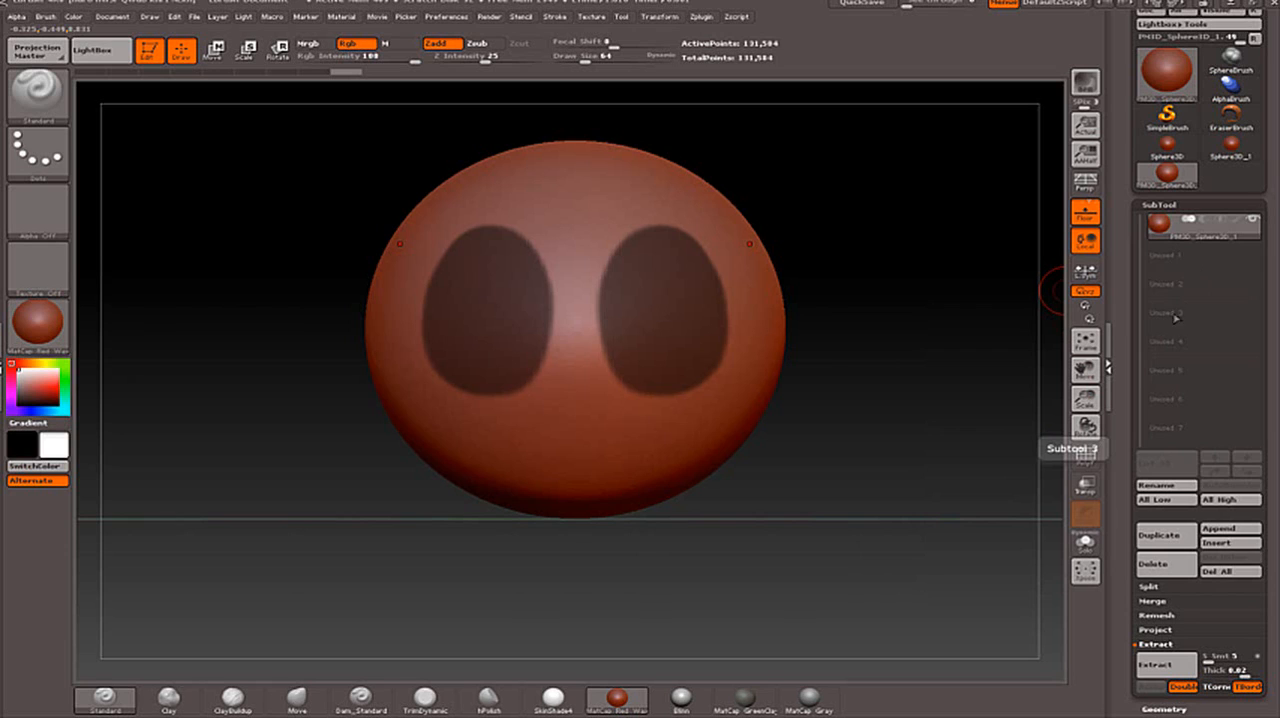
drag(1130, 452, 1130, 420)
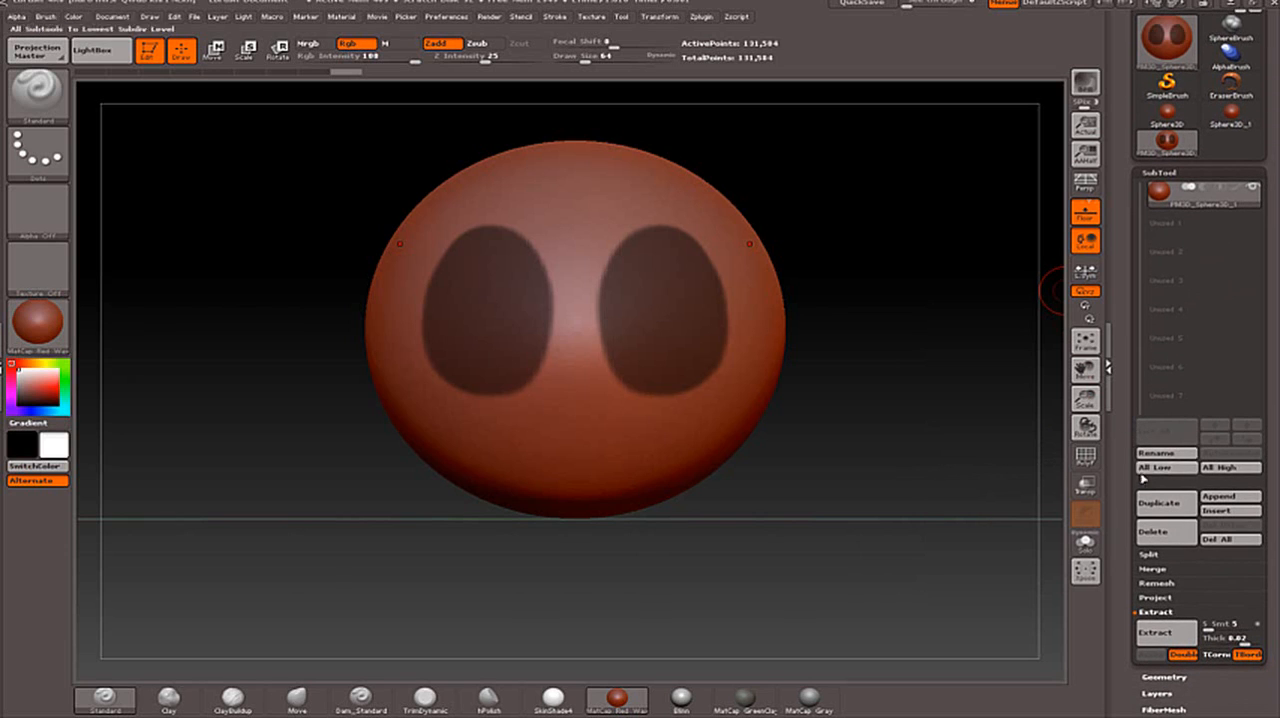
click(1163, 635)
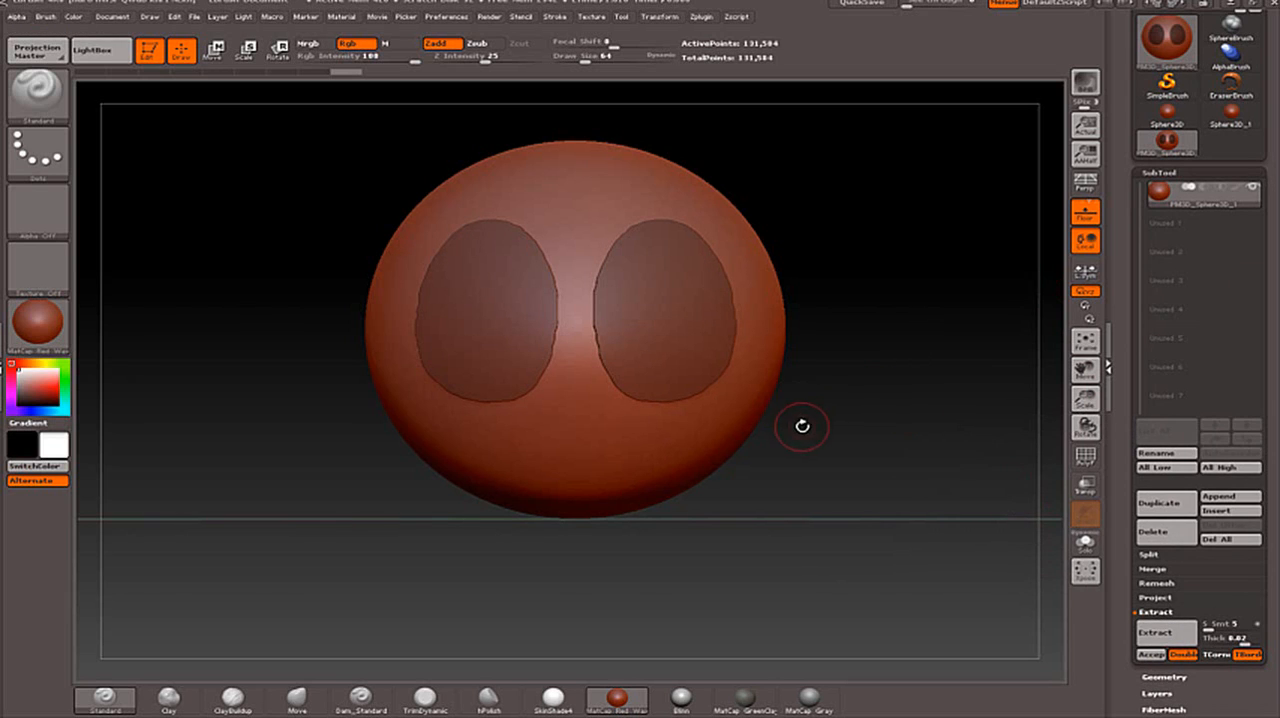
drag(803, 423, 907, 382)
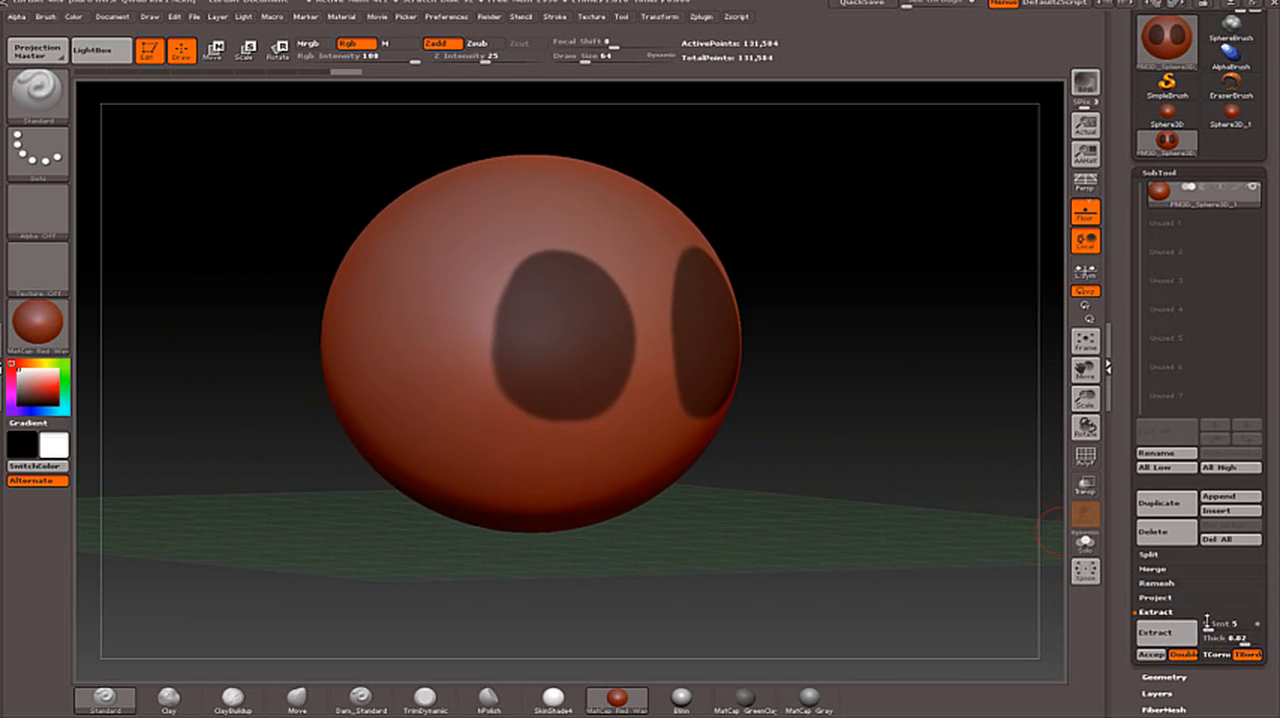
click(1178, 636)
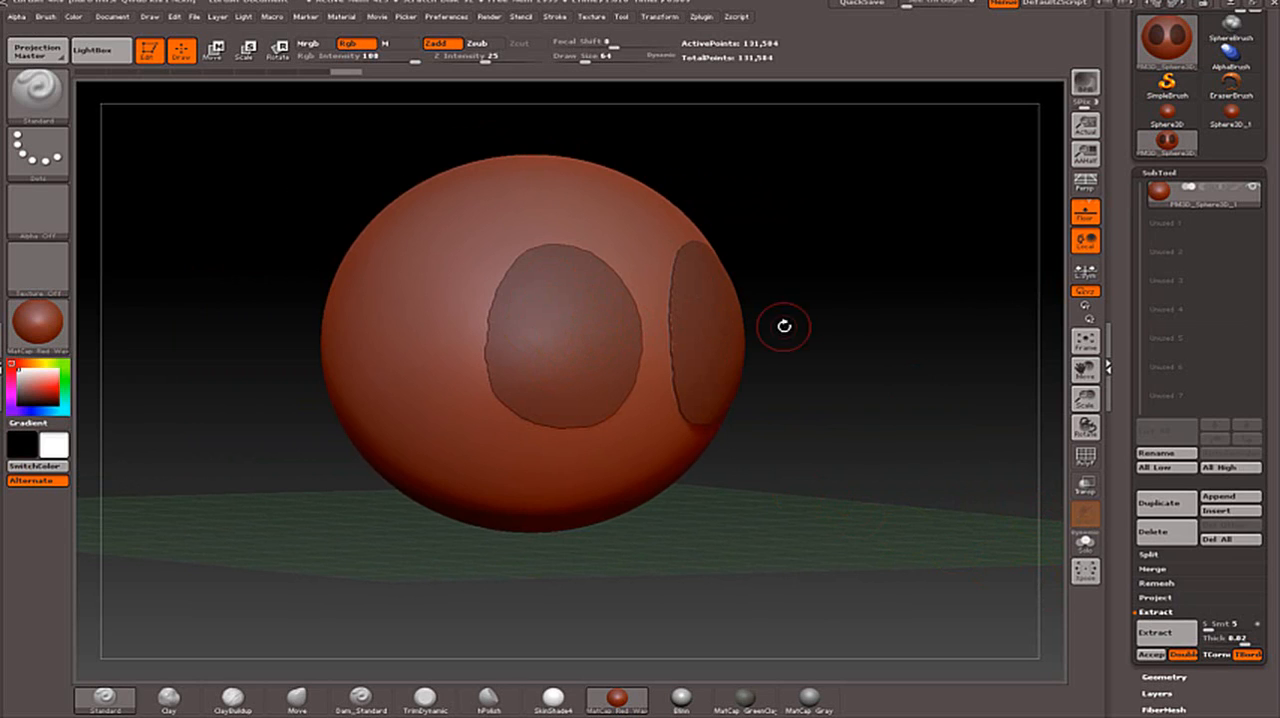
drag(846, 325, 846, 323)
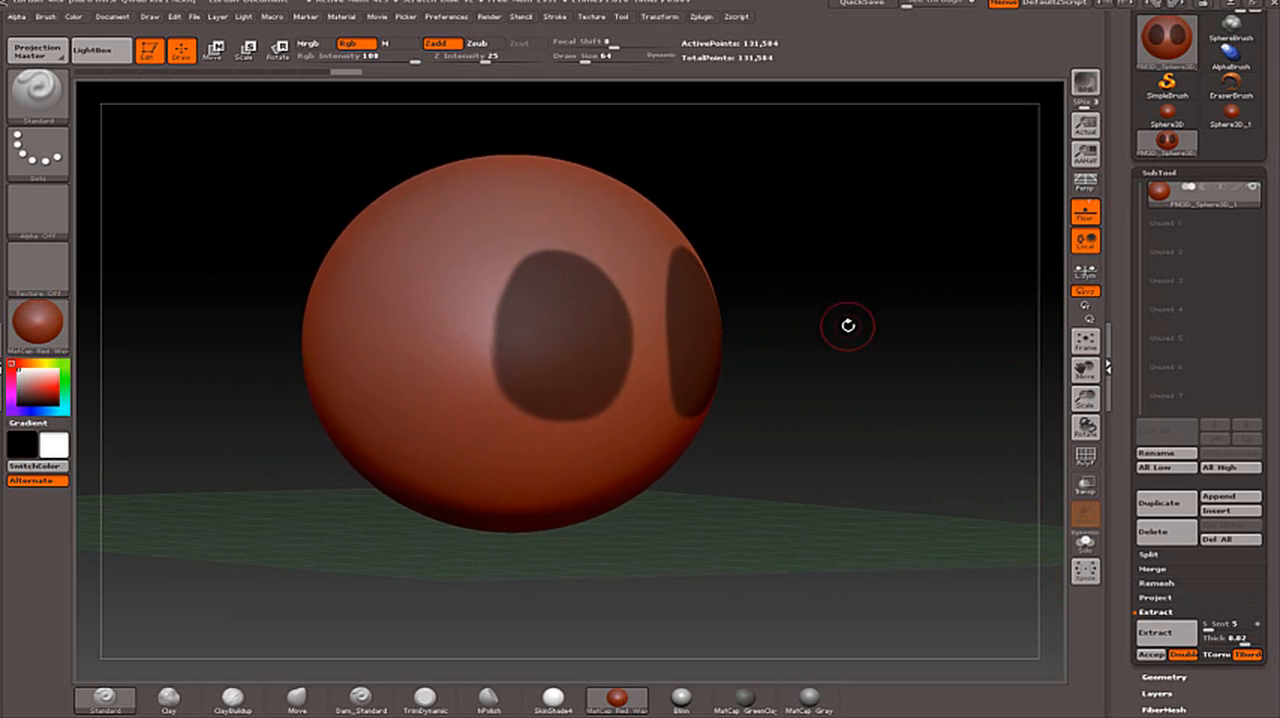
click(1166, 633)
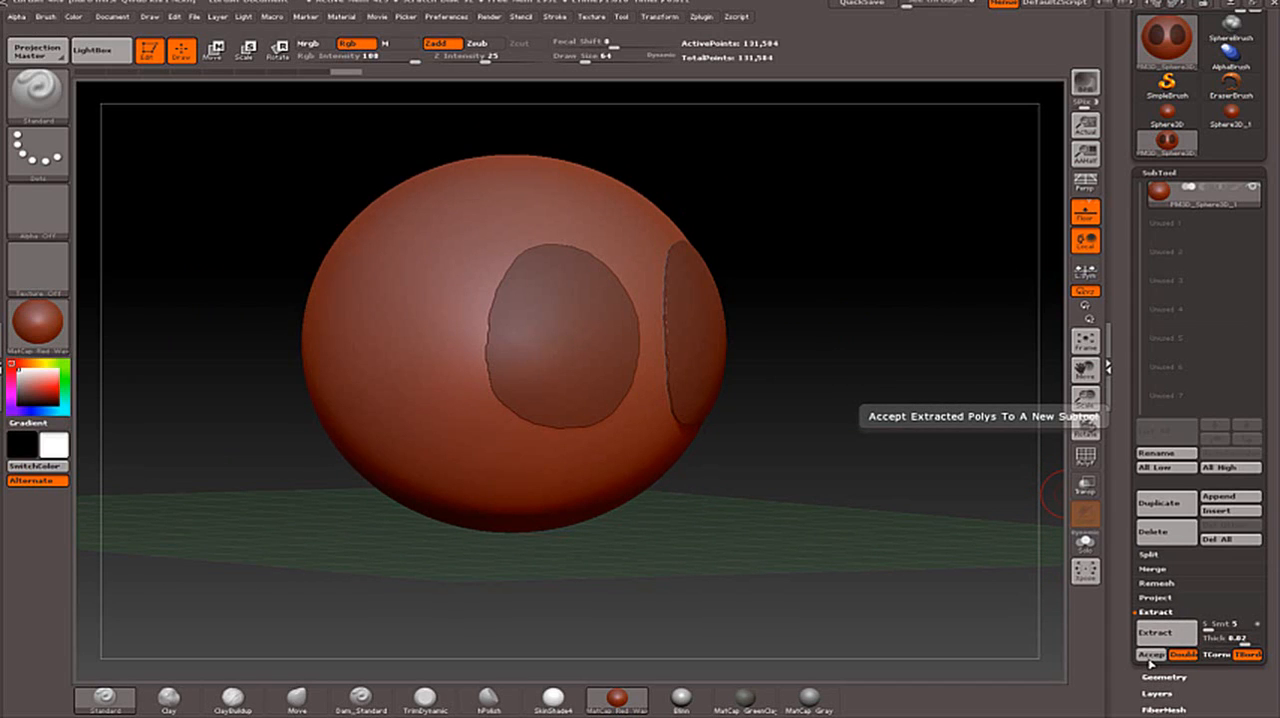
click(1151, 655)
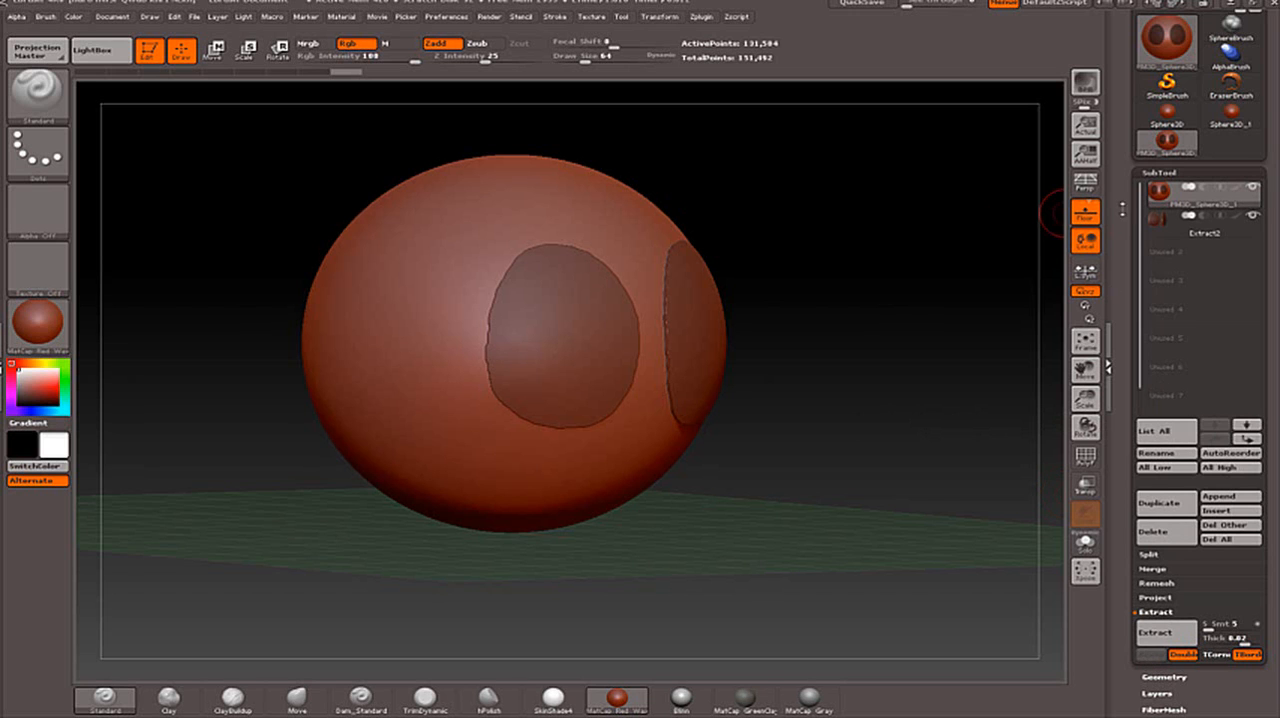
drag(972, 270, 1002, 271)
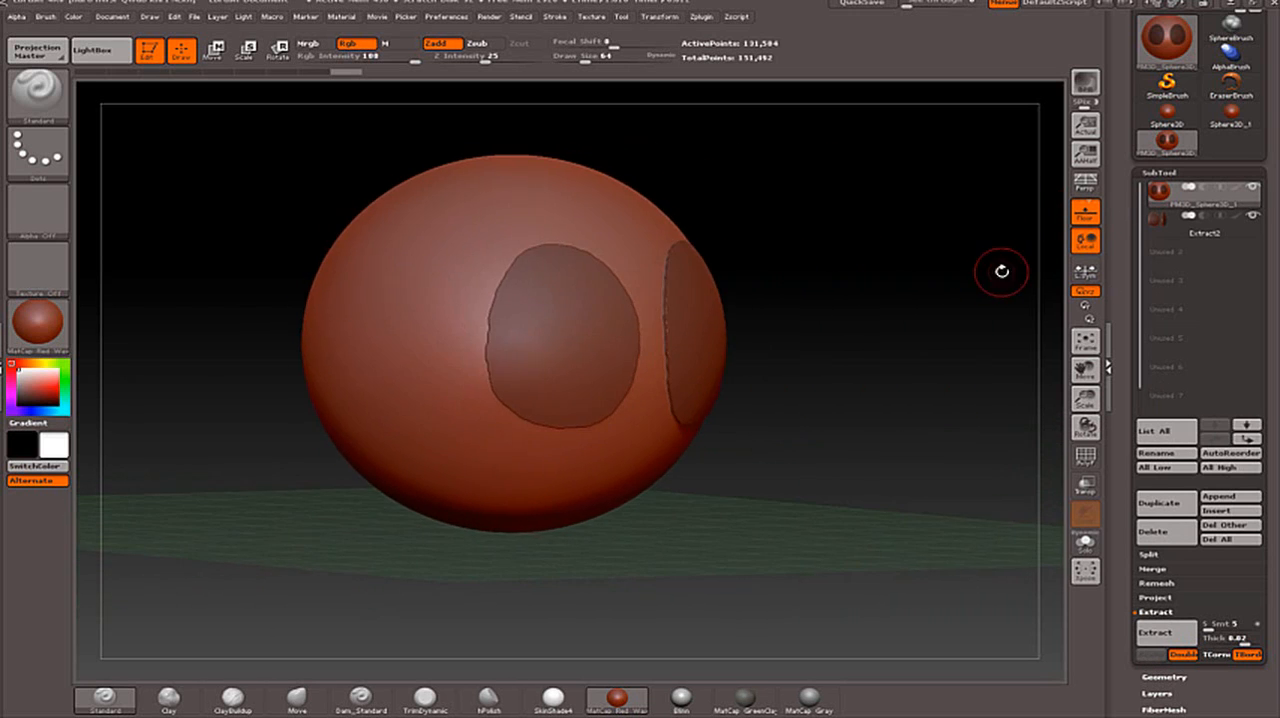
- Hide the extracted ovals subtool and clear the mask from the sphere
mouse_move(1193, 188)
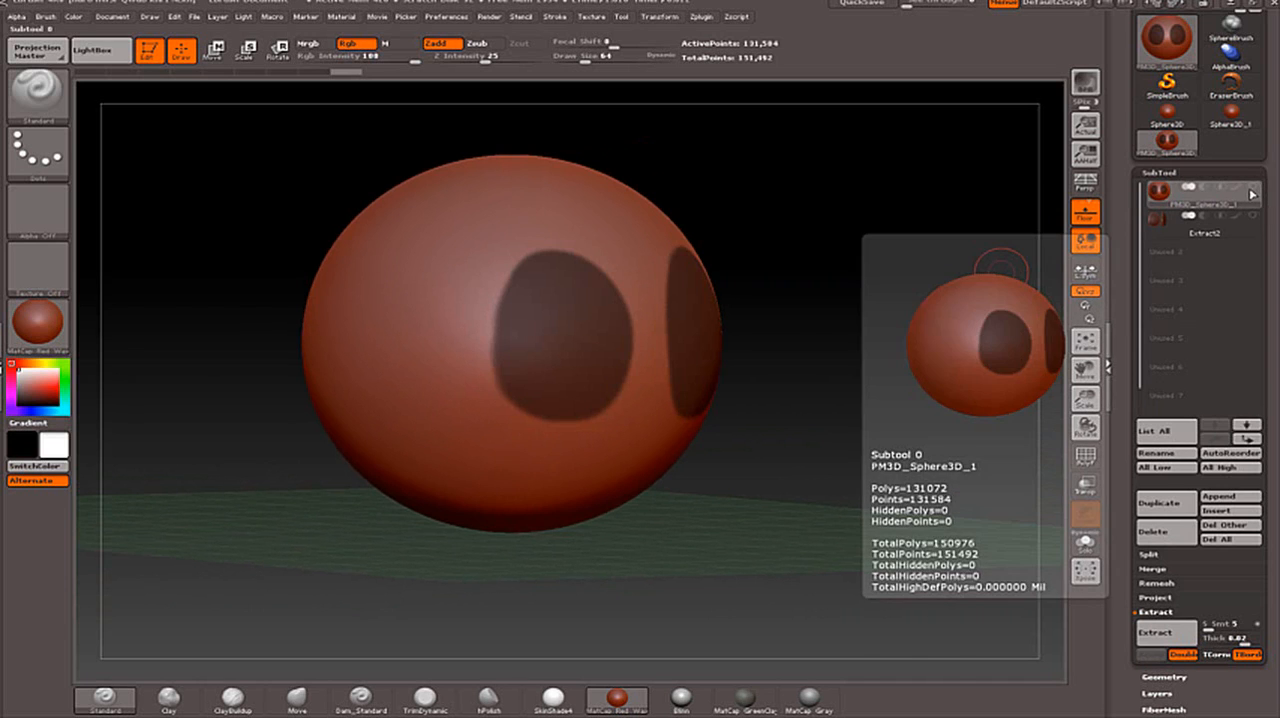
mouse_move(1253, 218)
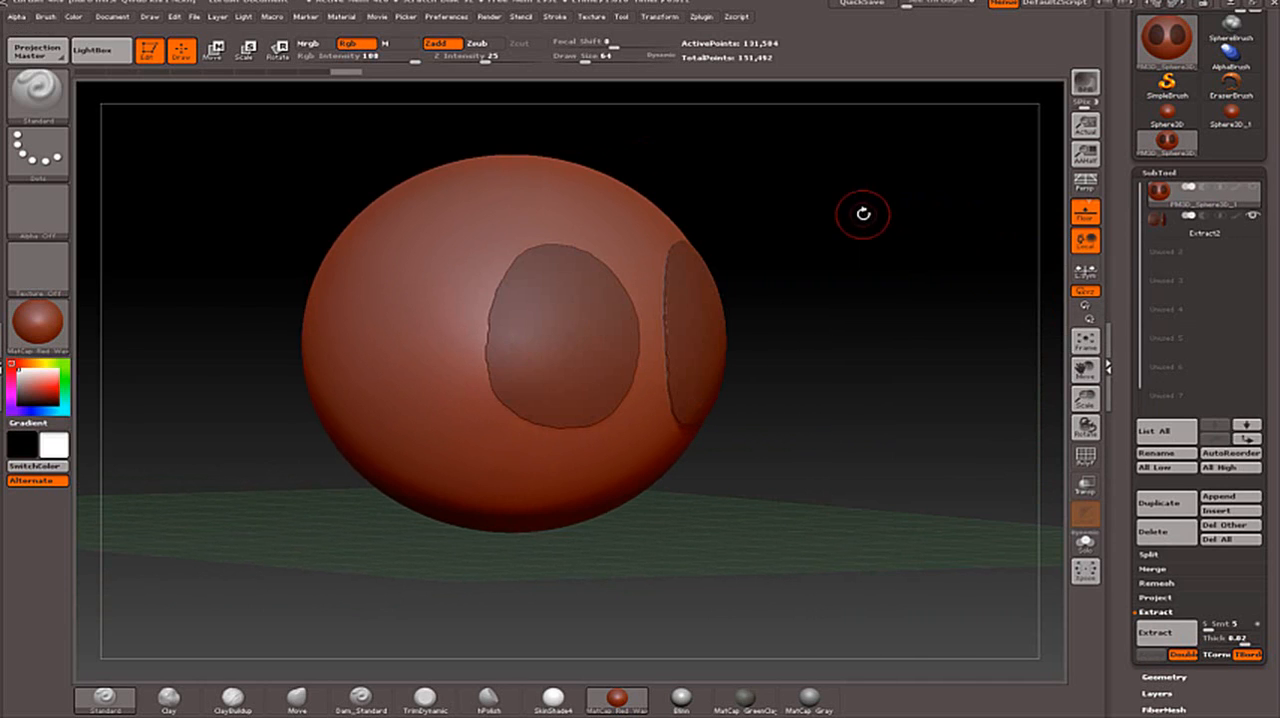
click(1251, 217)
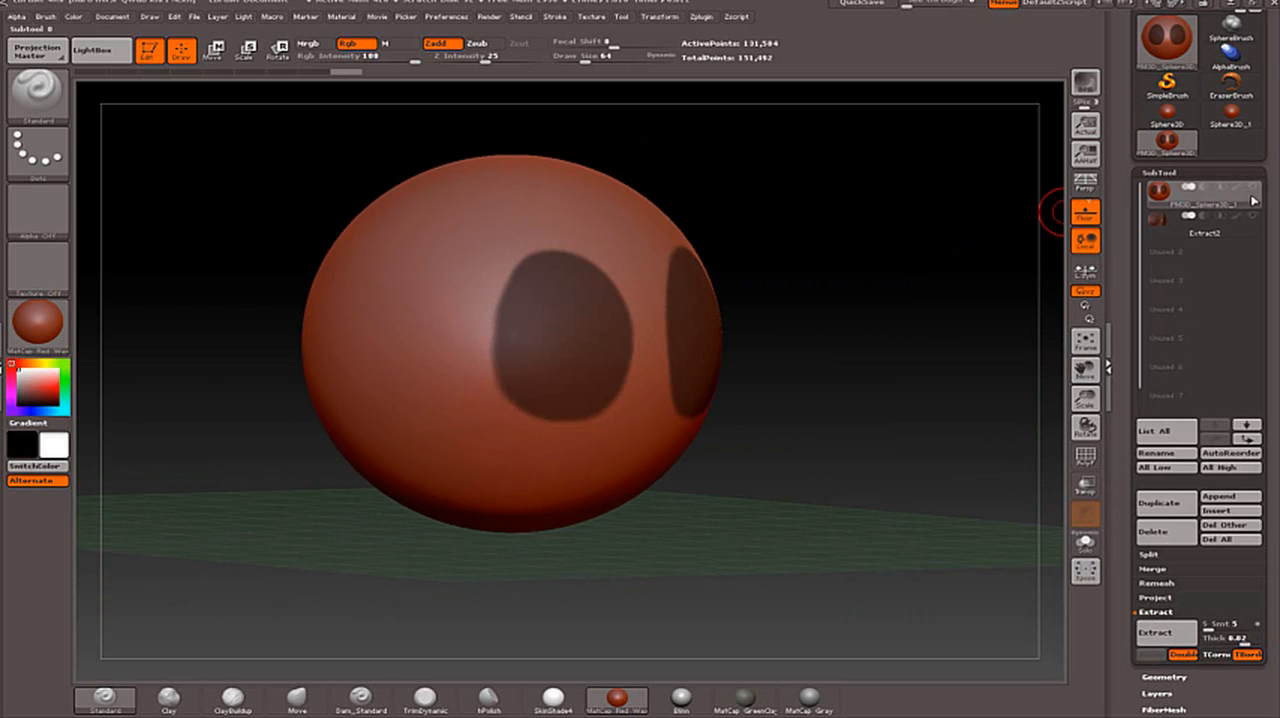
drag(943, 218, 755, 254)
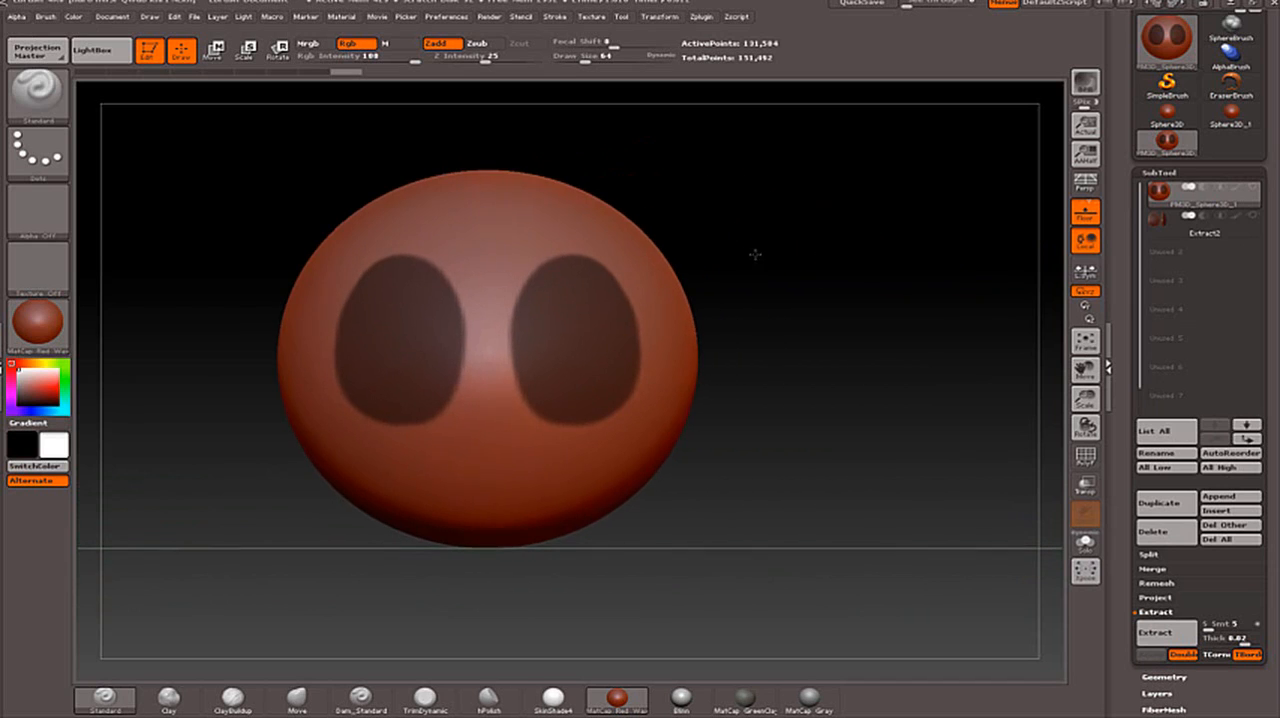
key(ctrl)
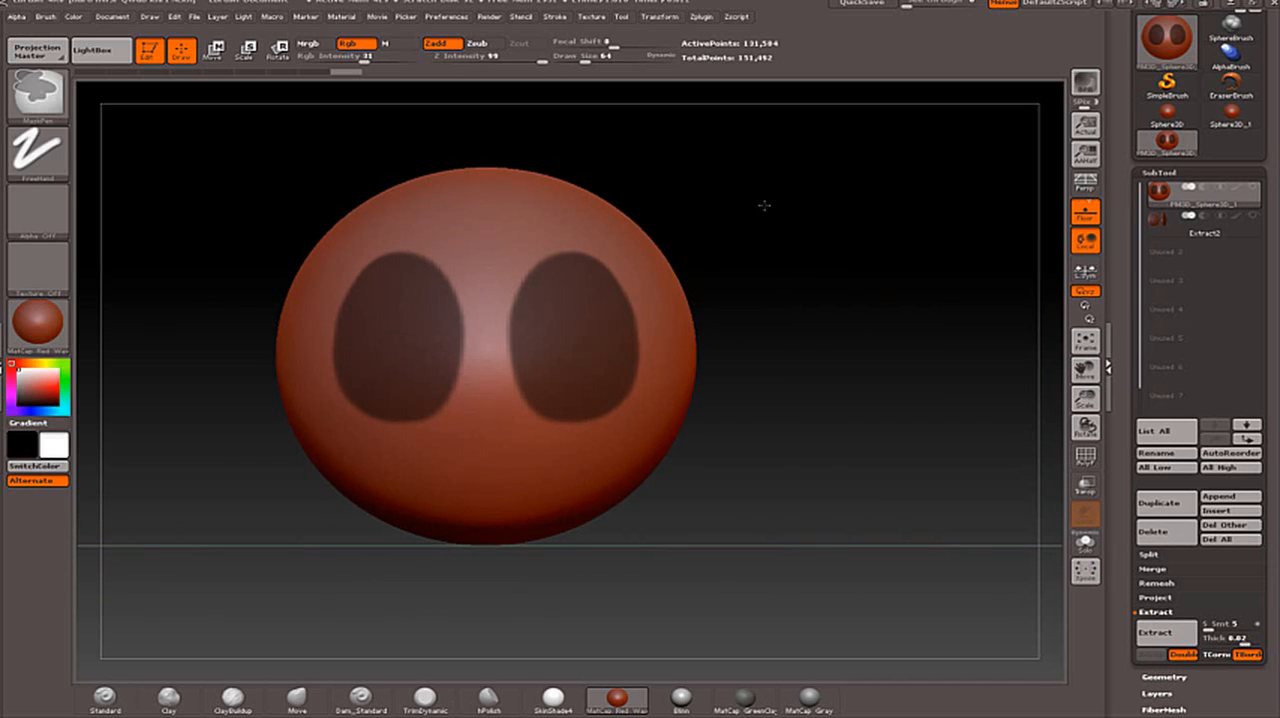
mouse_move(764, 205)
ctrl+mouse_down()
mouse_move(926, 297)
mouse_move(955, 342)
ctrl+mouse_up()
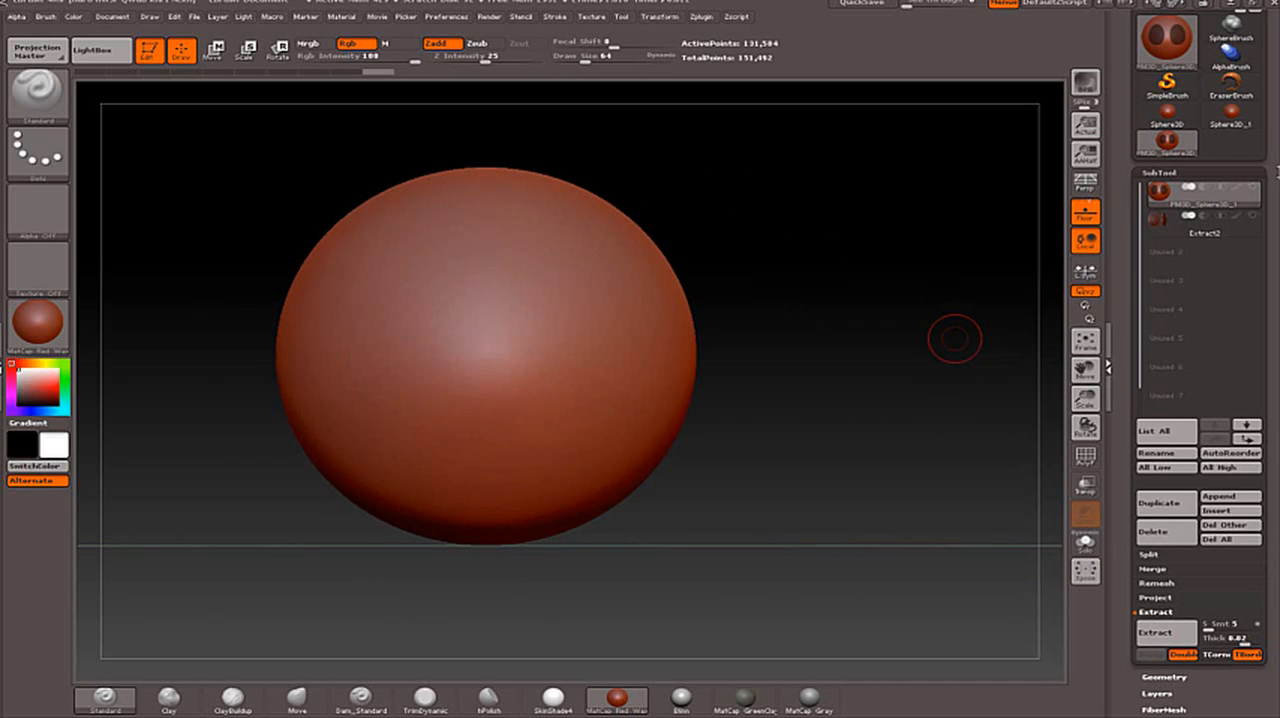
- Show the extracted ovals again, make them the active subtool and clear their mask
click(1253, 216)
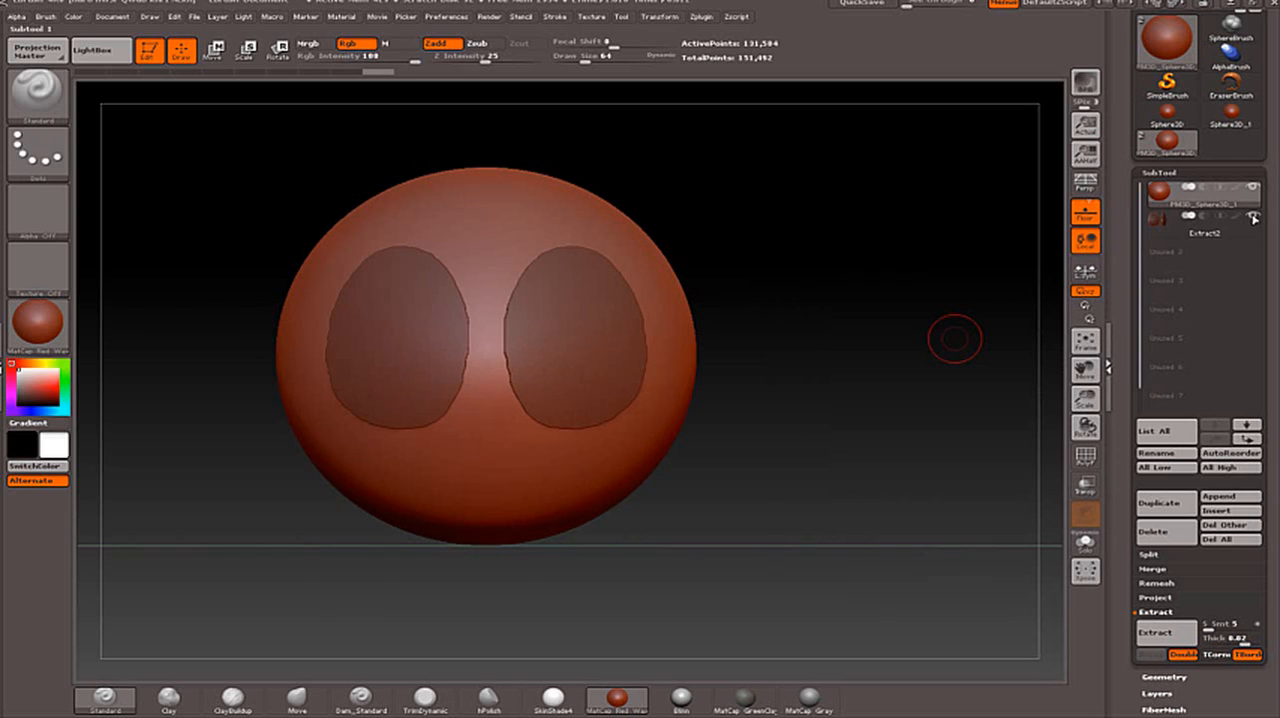
key(ctrl)
ctrl+drag(798, 243, 908, 362)
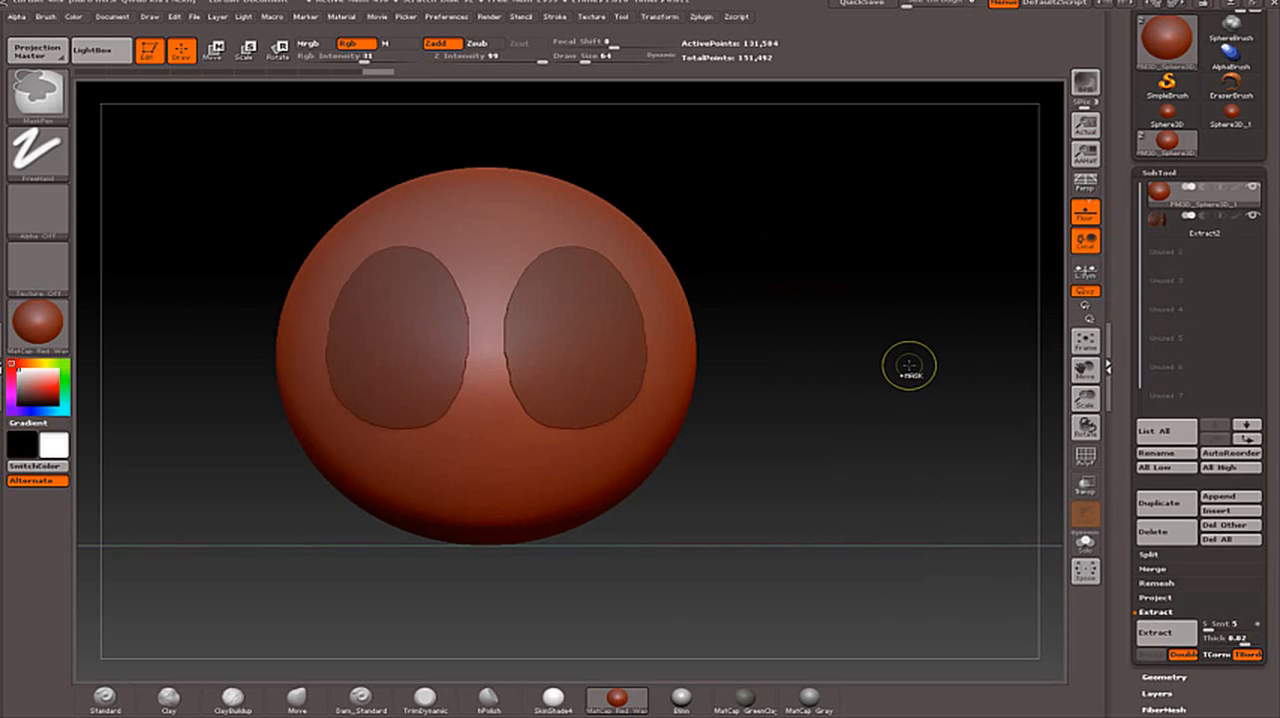
click(1161, 222)
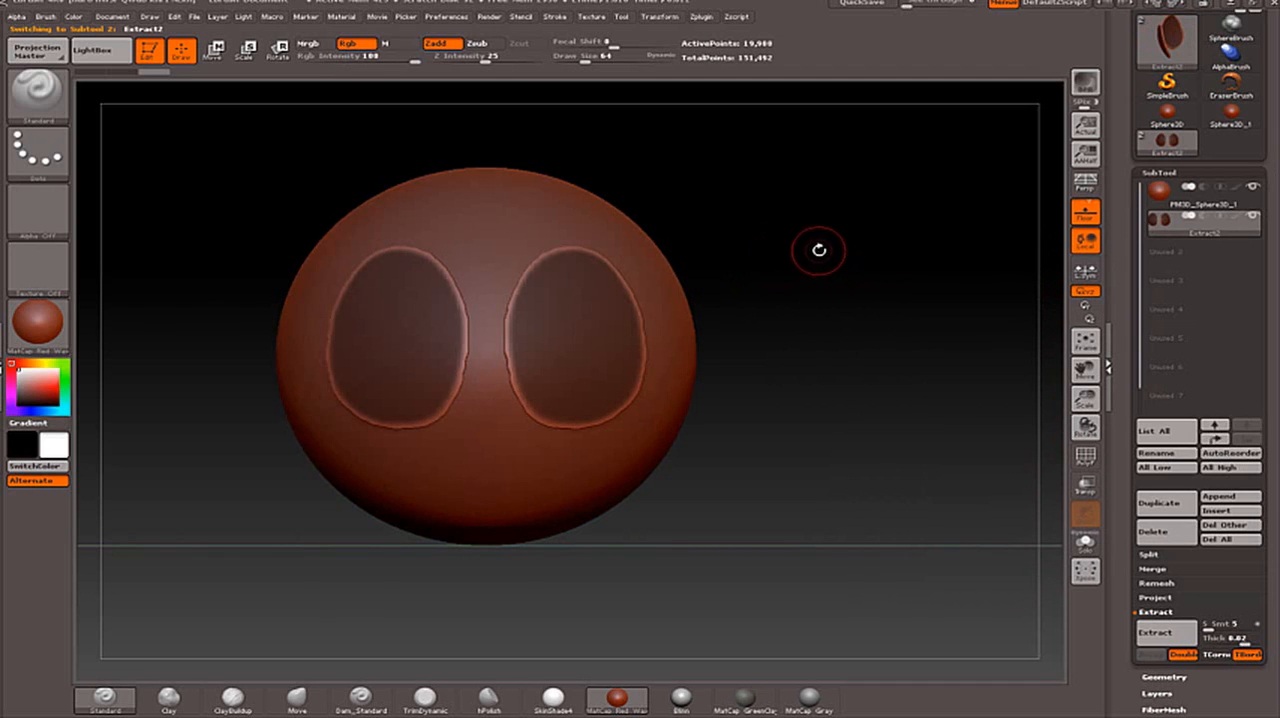
key(ctrl)
ctrl+drag(834, 281, 956, 402)
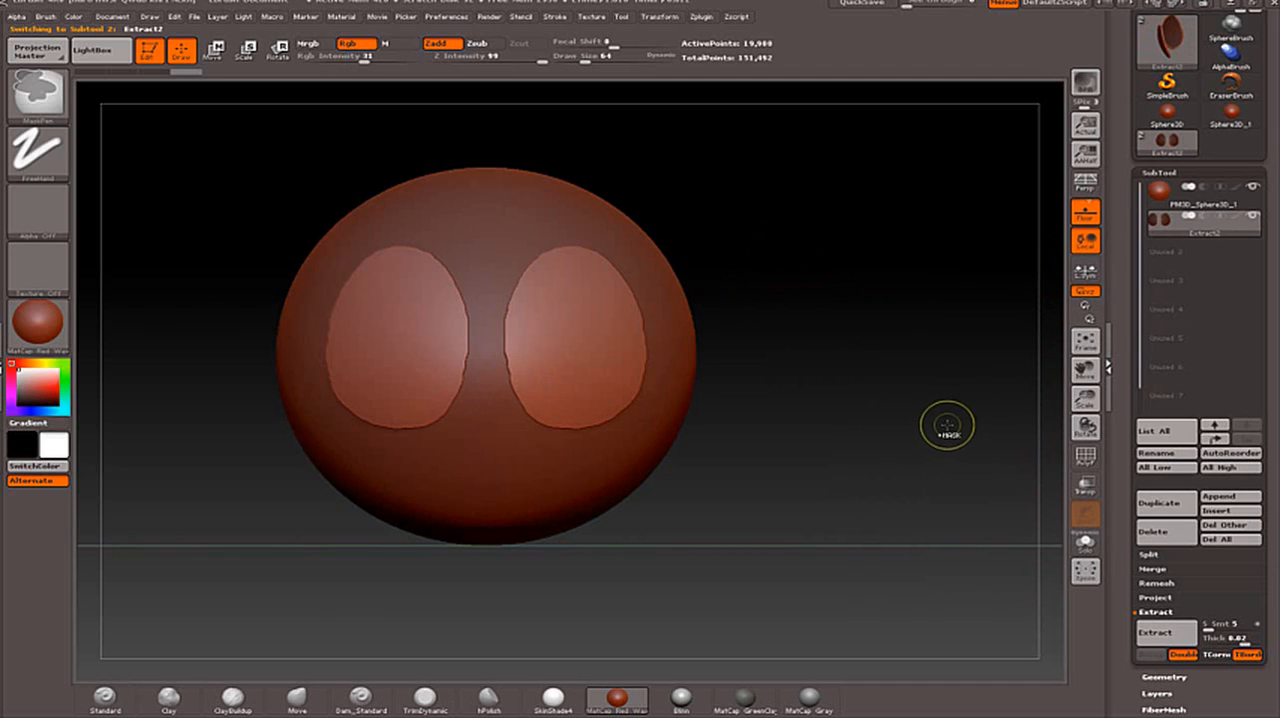
- Switch the active subtool back and forth between the sphere and the extracted ovals, finishing with the sphere active
mouse_move(1143, 197)
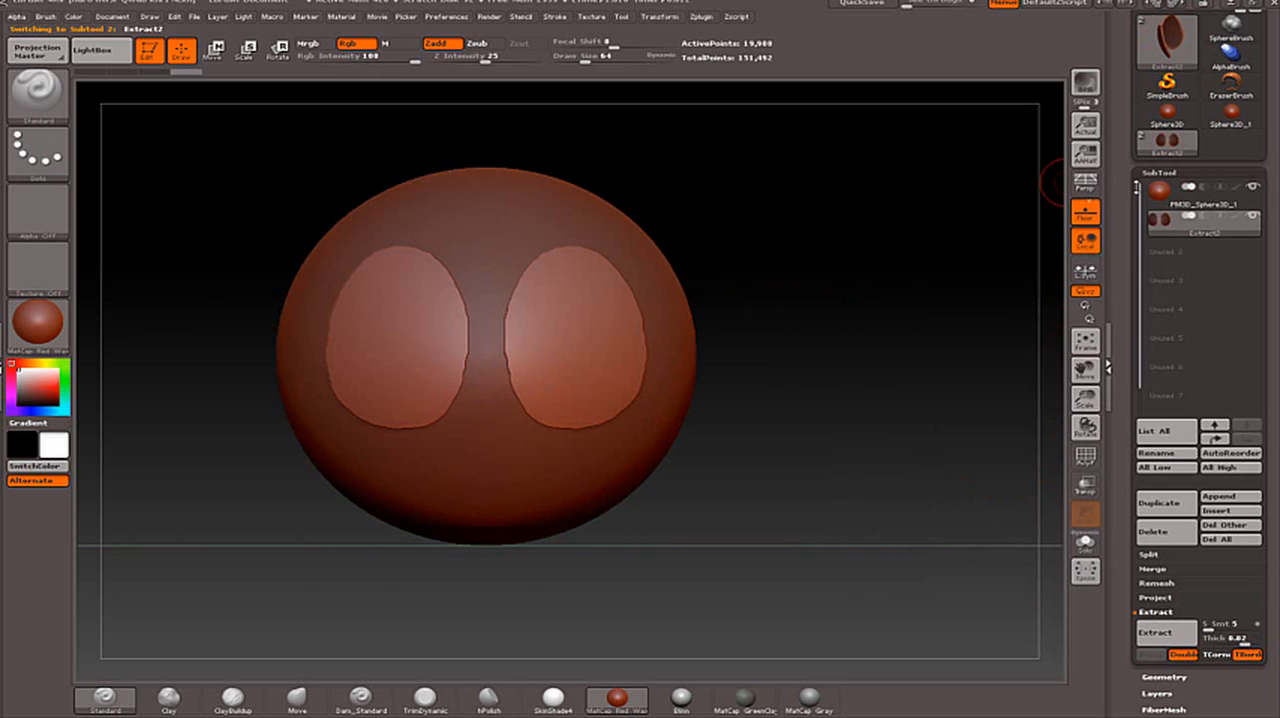
click(1164, 199)
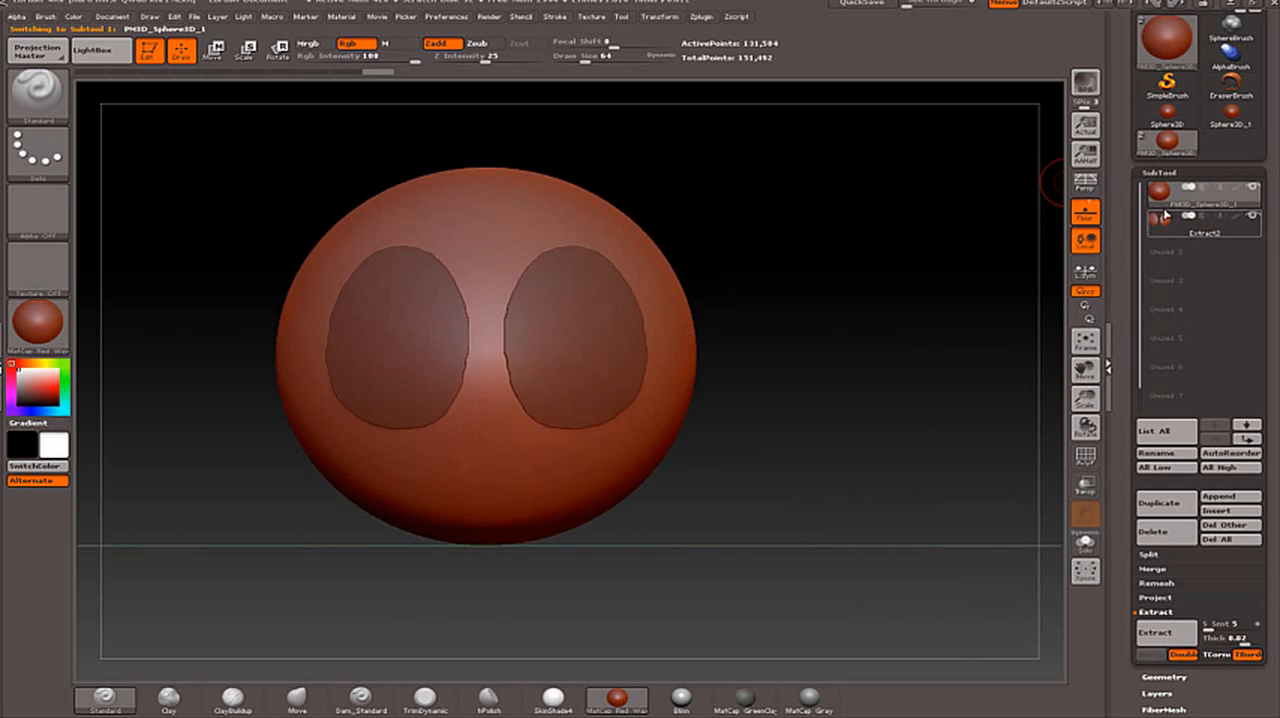
click(1164, 224)
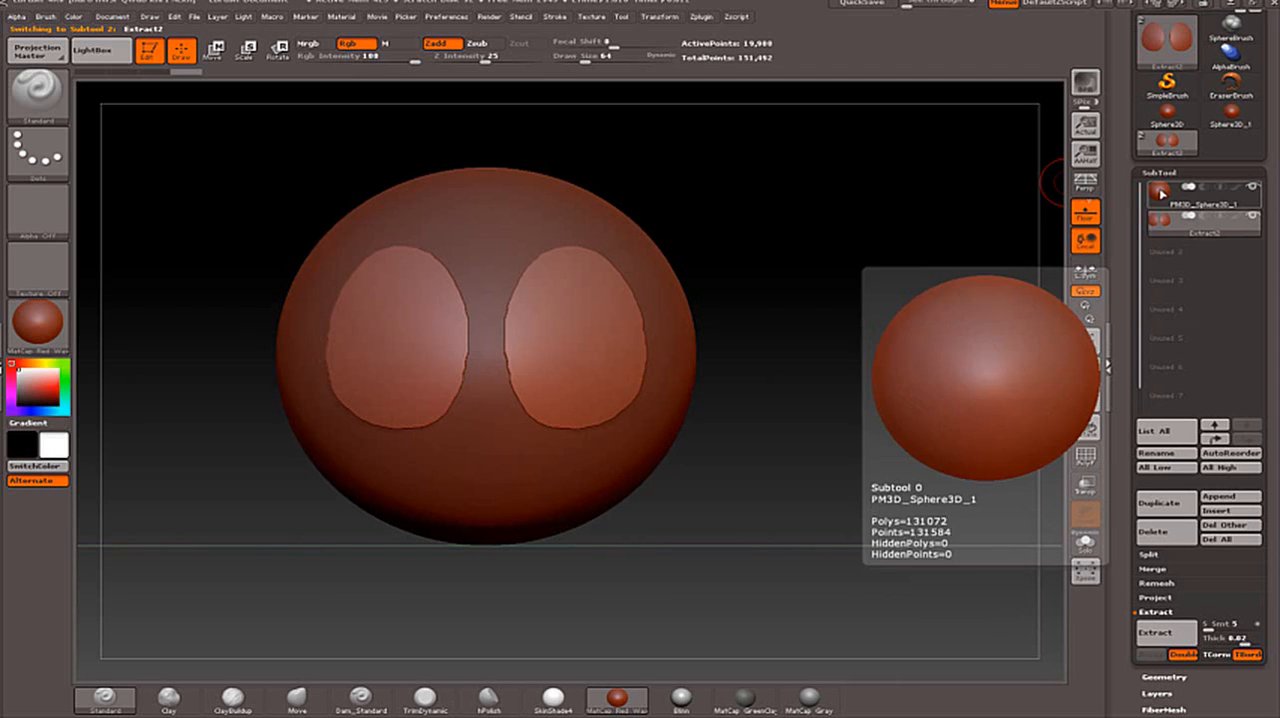
click(1163, 200)
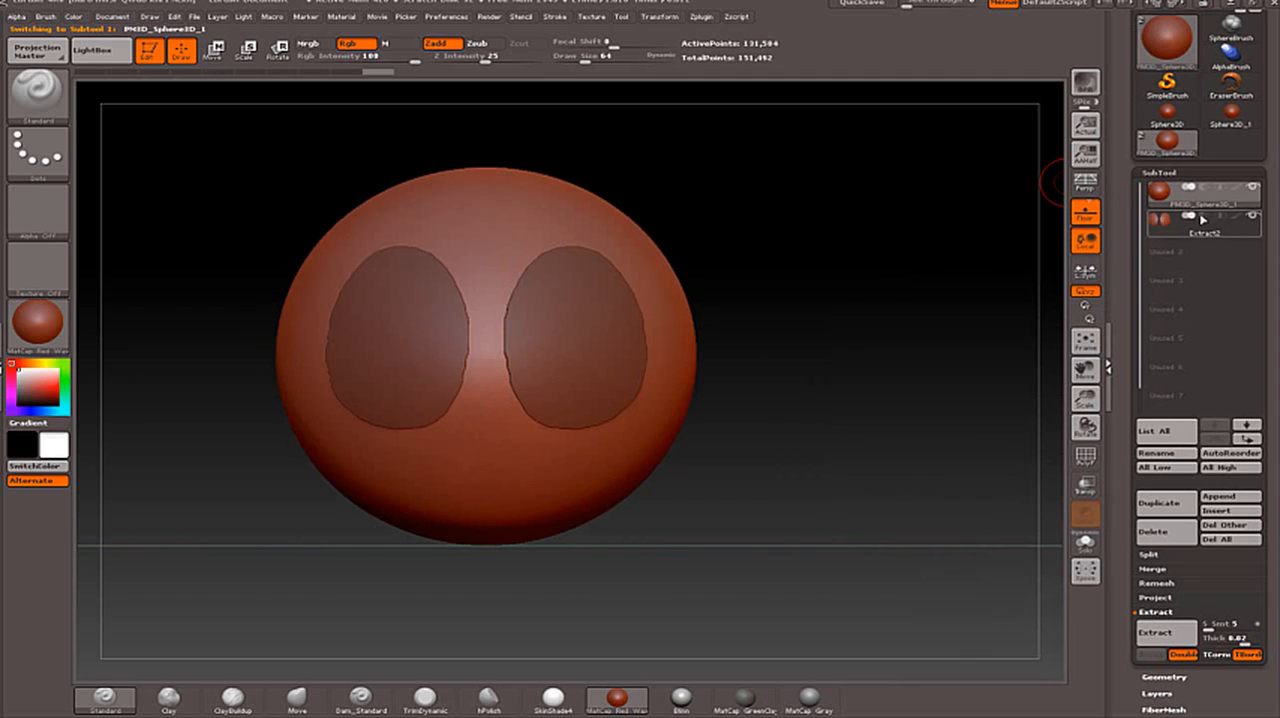
click(1163, 219)
click(1163, 200)
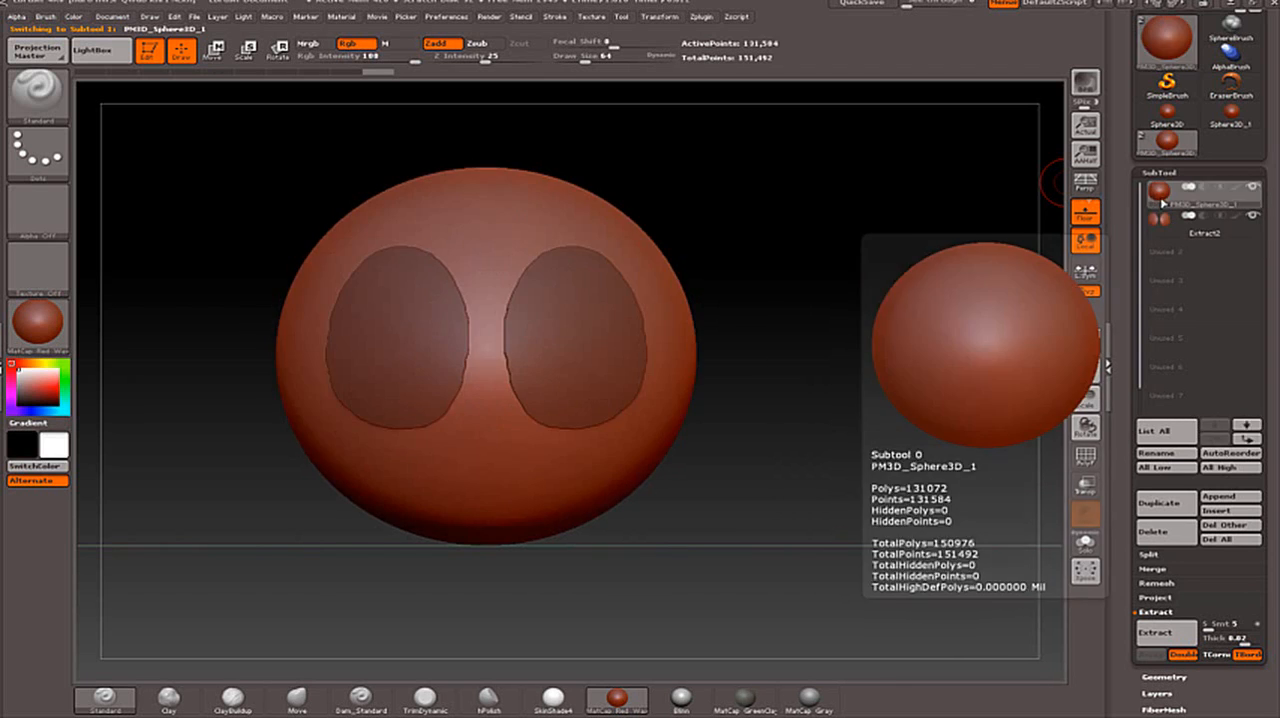
click(1164, 221)
click(1163, 200)
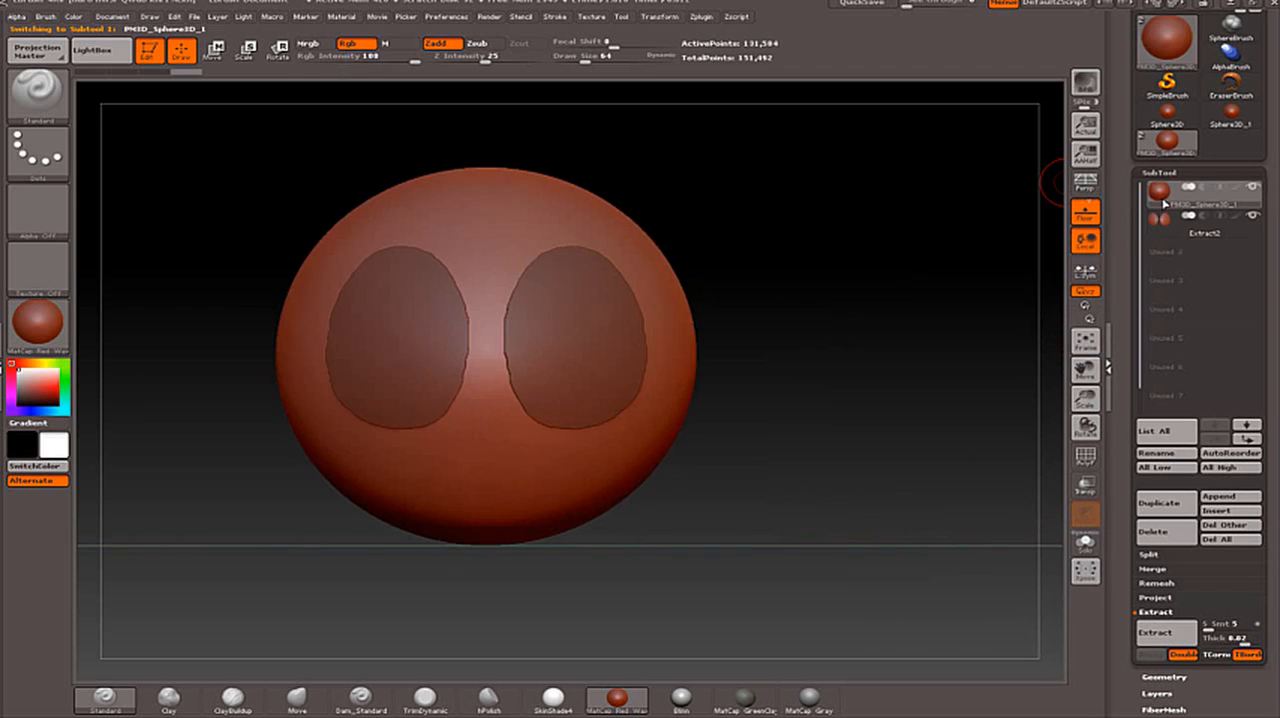
click(1164, 219)
click(1163, 200)
click(1164, 219)
click(1163, 200)
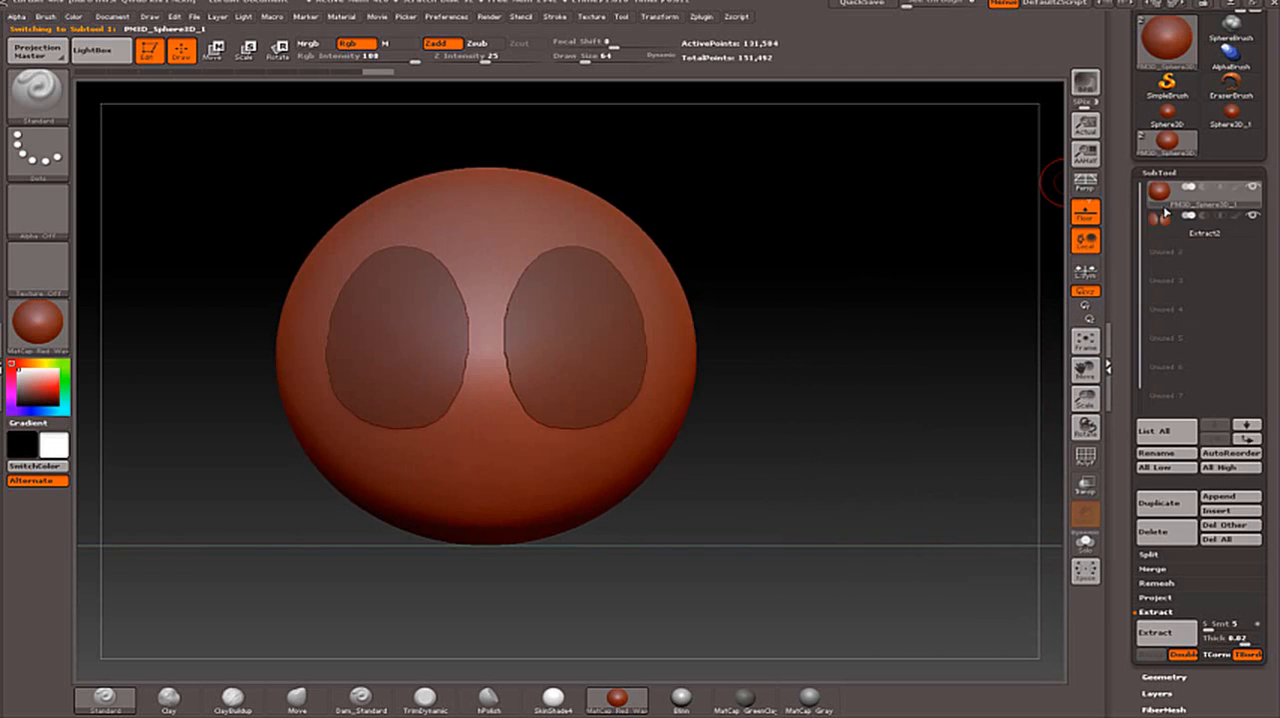
click(1164, 219)
click(1163, 200)
click(1164, 219)
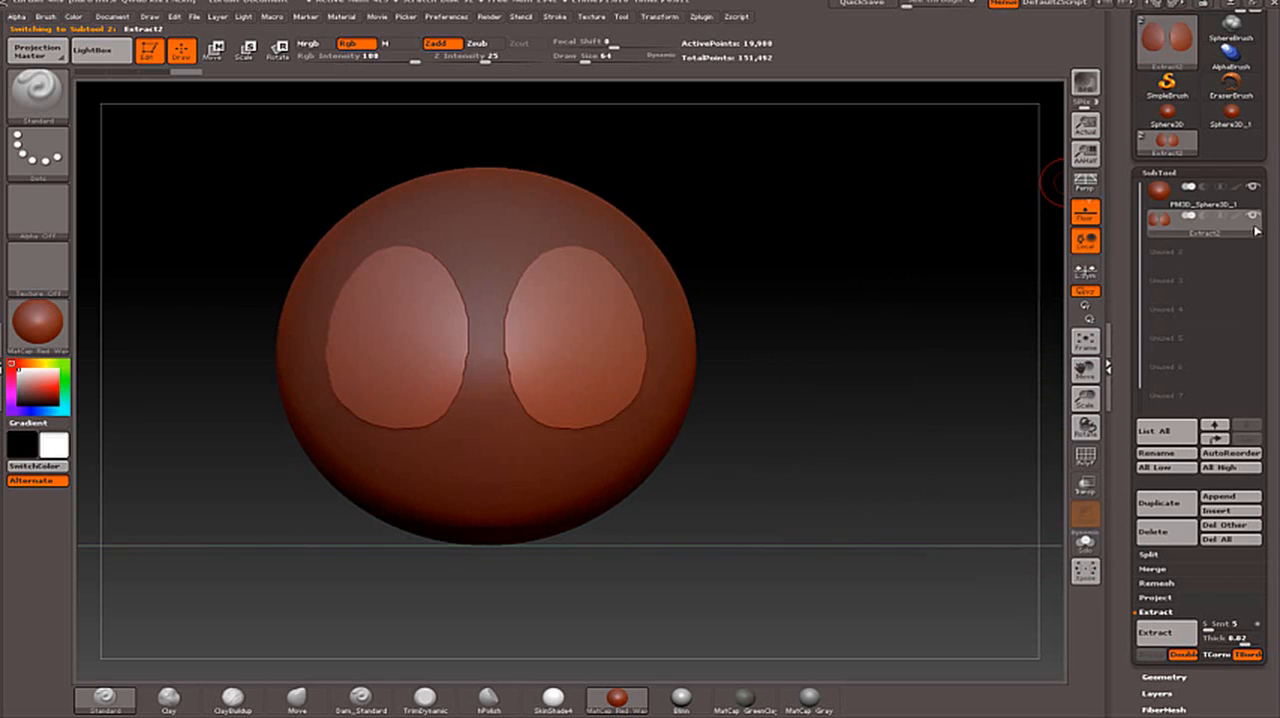
click(1192, 204)
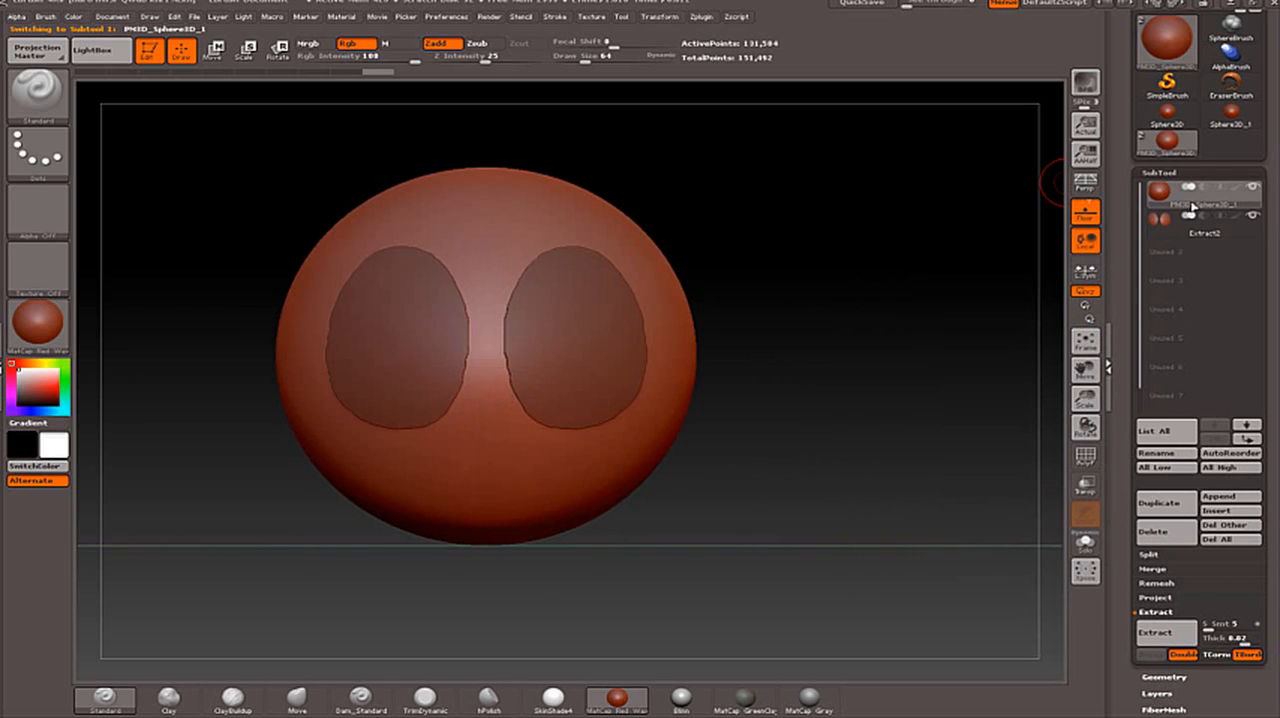
mouse_move(1166, 199)
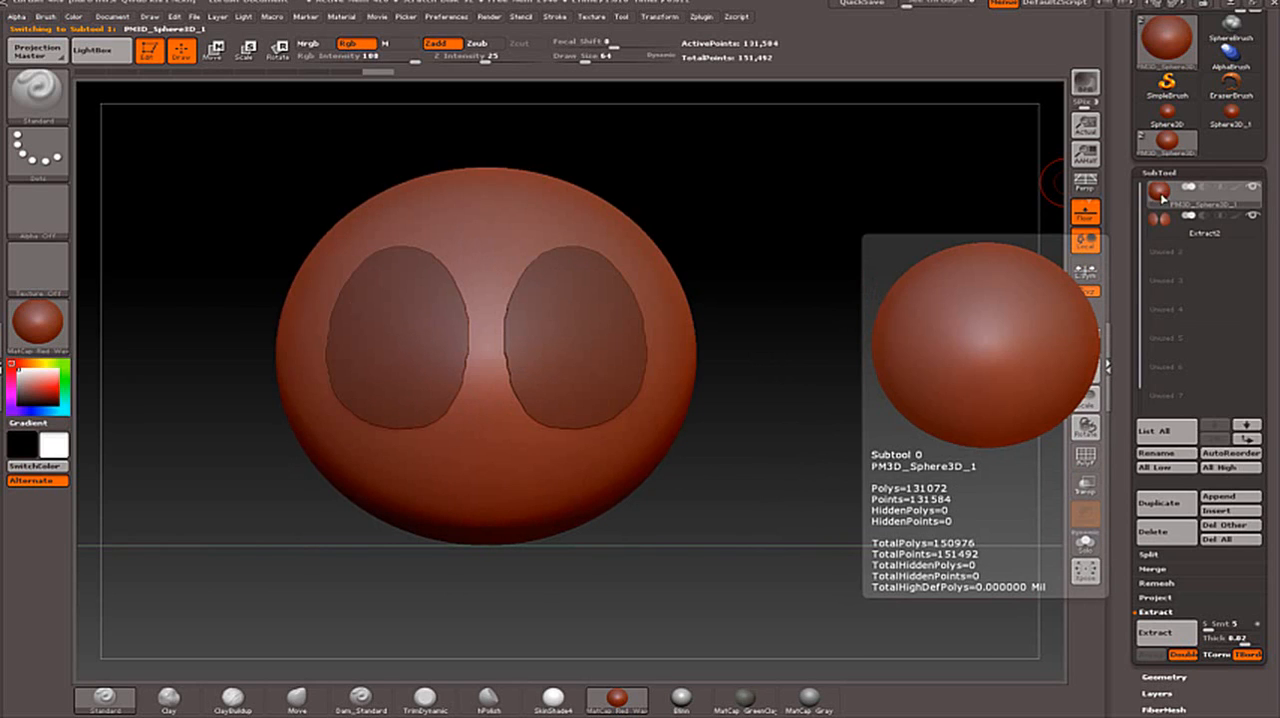
- Make the extracted ovals the active subtool and hide the sphere so only the ovals are shown
mouse_move(1248, 232)
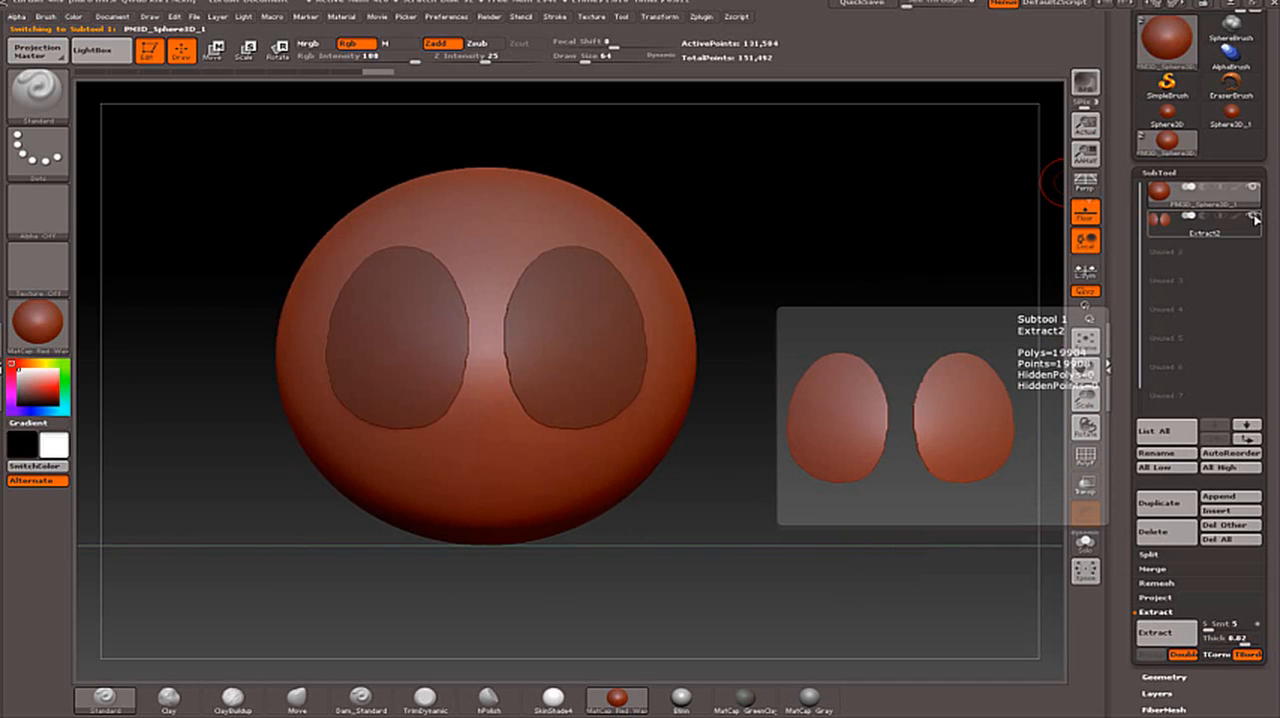
click(1254, 218)
click(1254, 219)
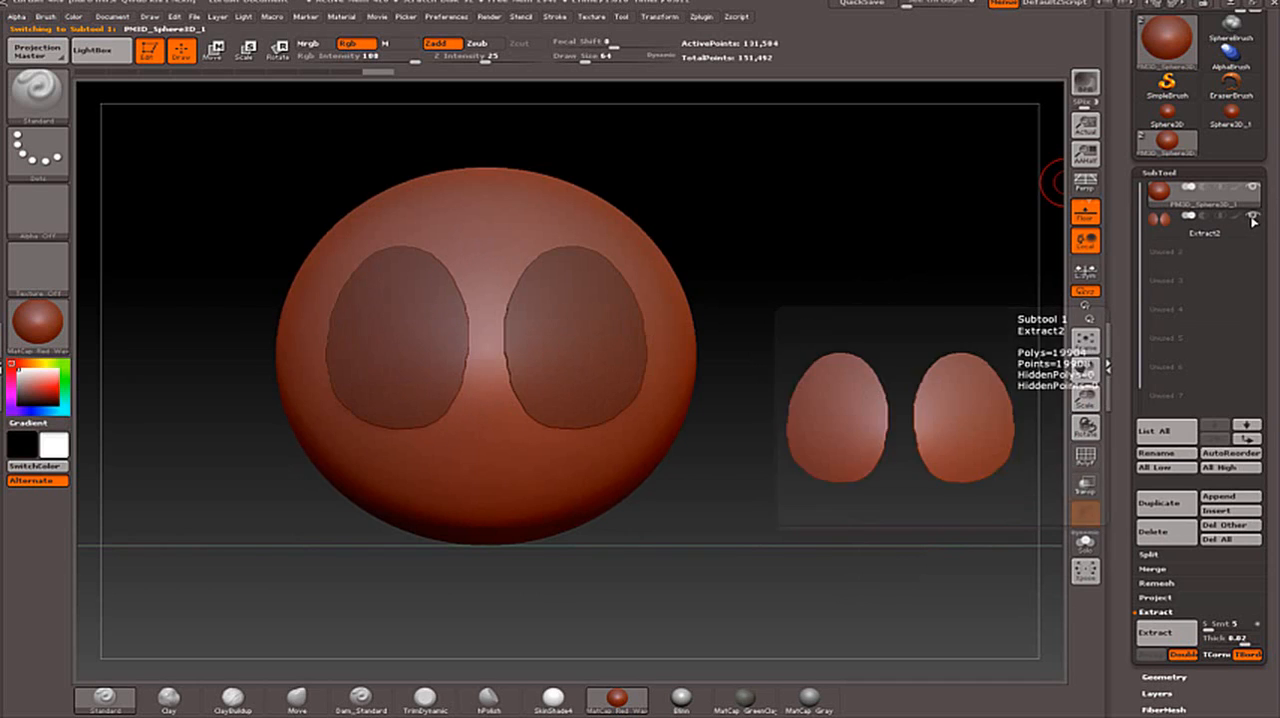
click(1160, 220)
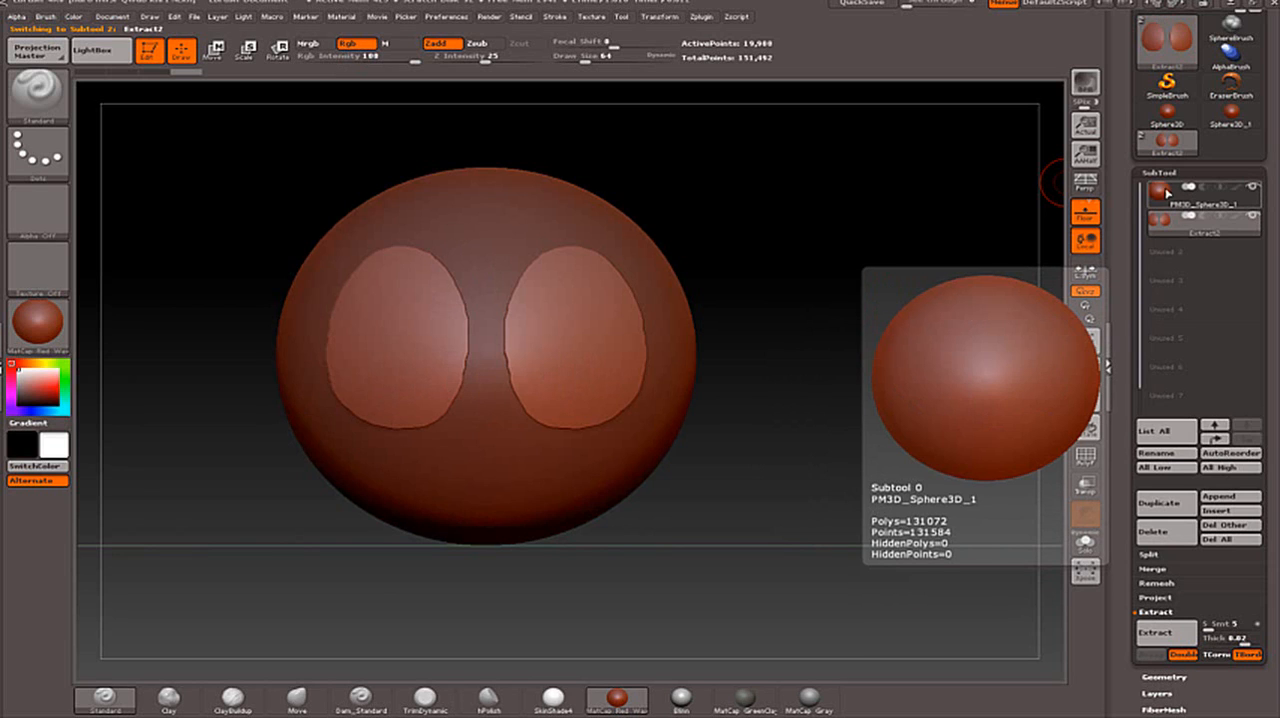
click(1254, 188)
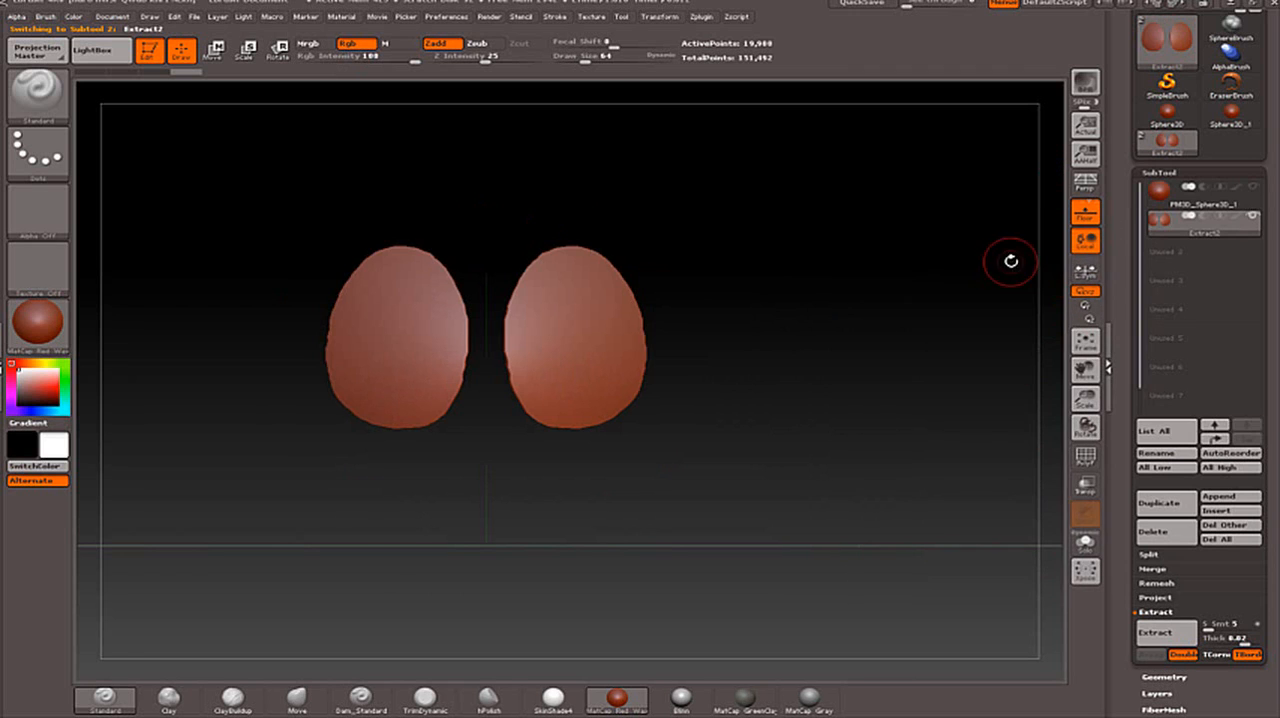
mouse_move(794, 356)
mouse_down()
mouse_move(980, 349)
mouse_move(686, 371)
mouse_move(914, 362)
mouse_move(802, 372)
mouse_up()
alt+drag(709, 294, 779, 287)
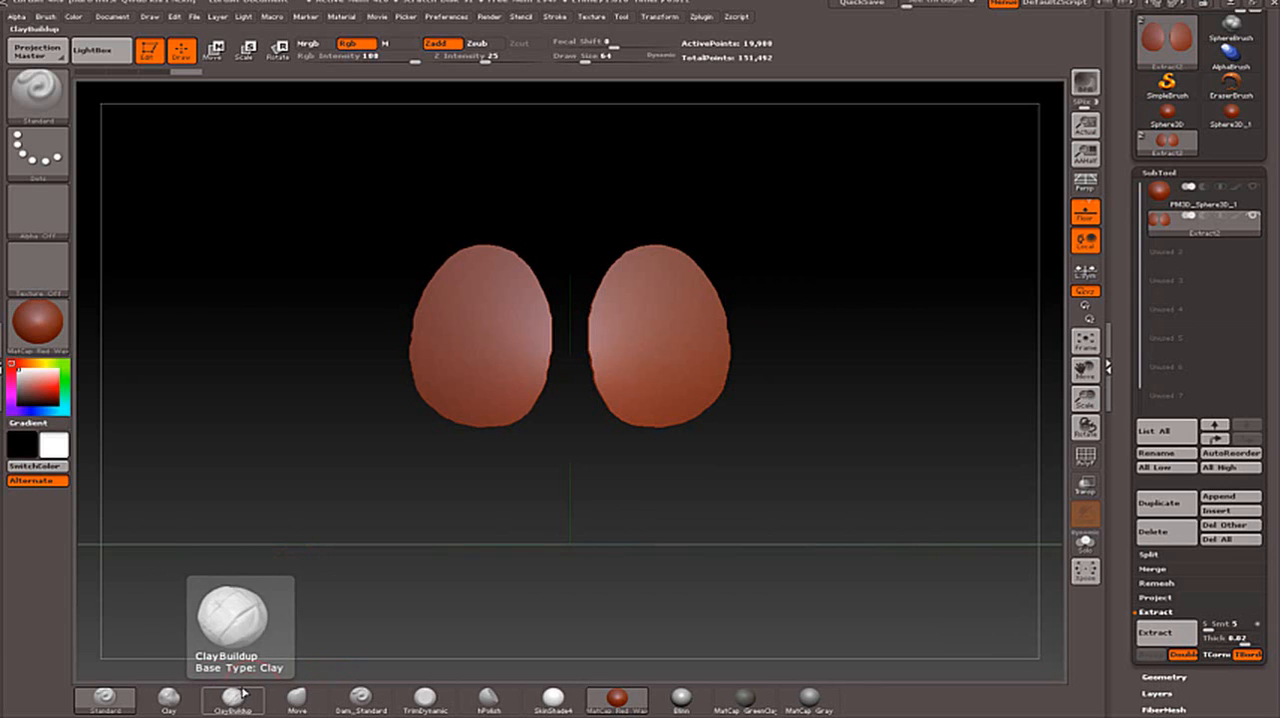
- Set the Smooth brush's Z Intensity to 7
click(108, 694)
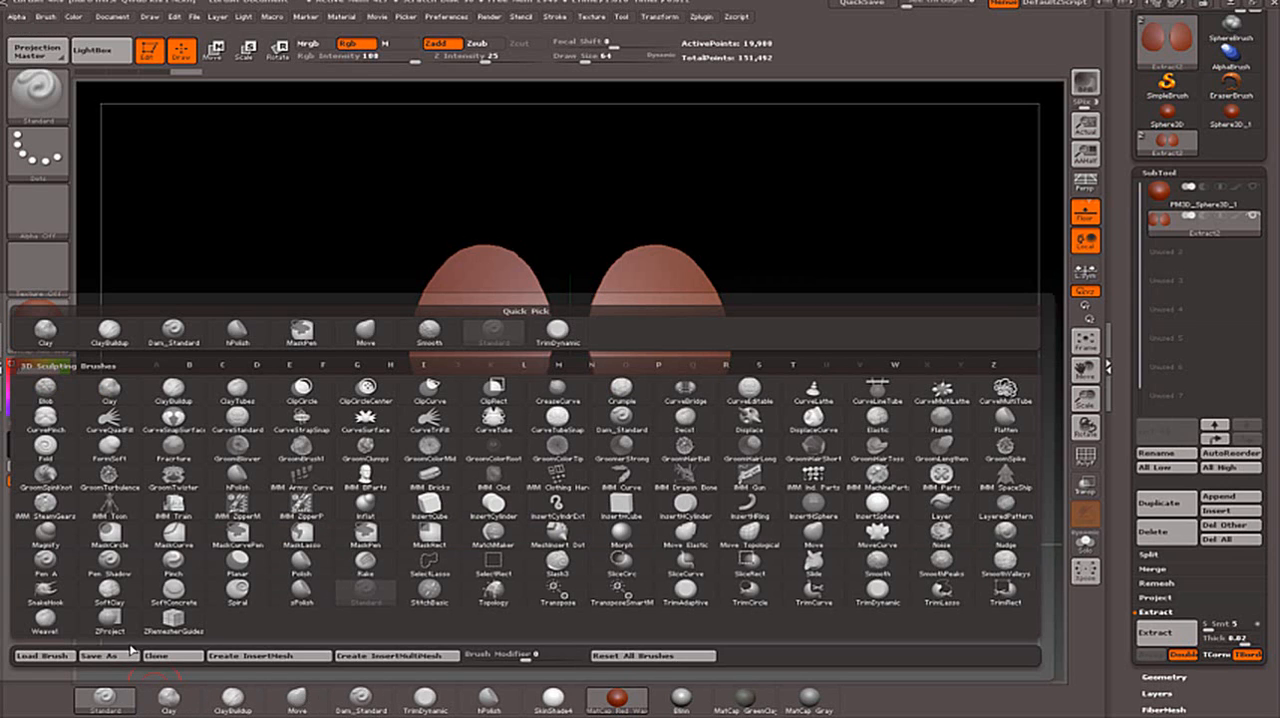
click(111, 689)
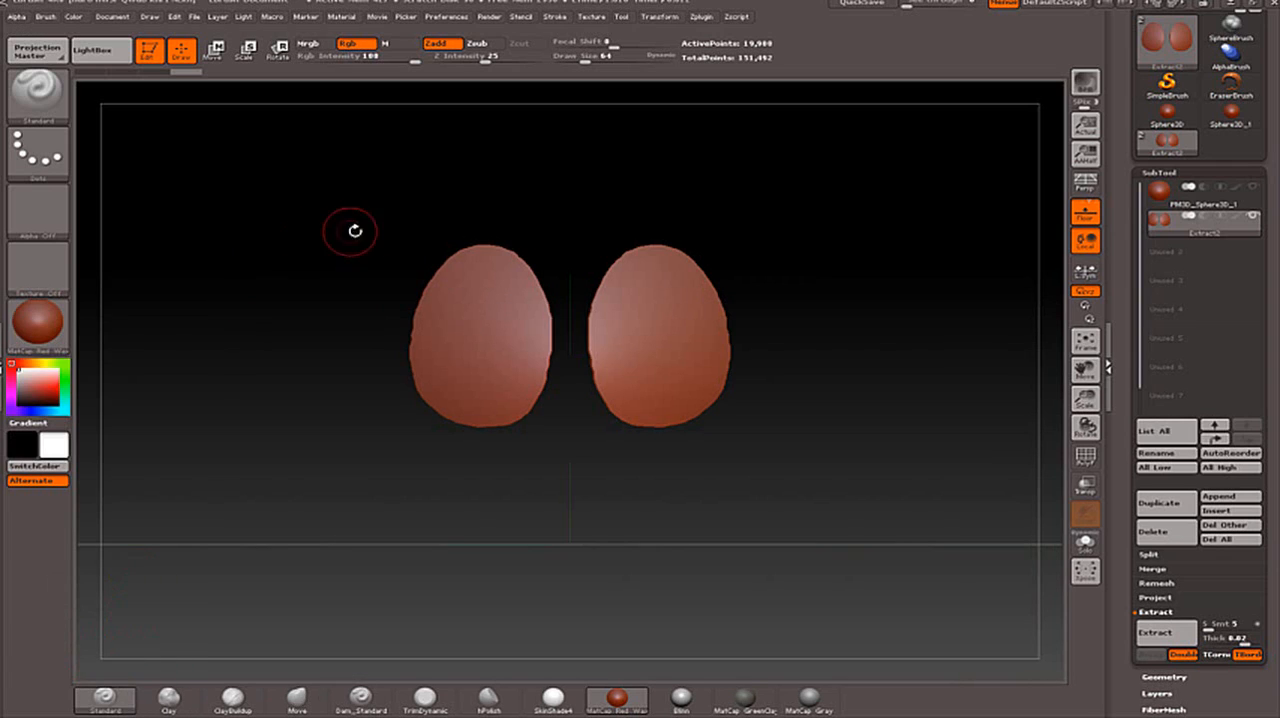
key(shift)
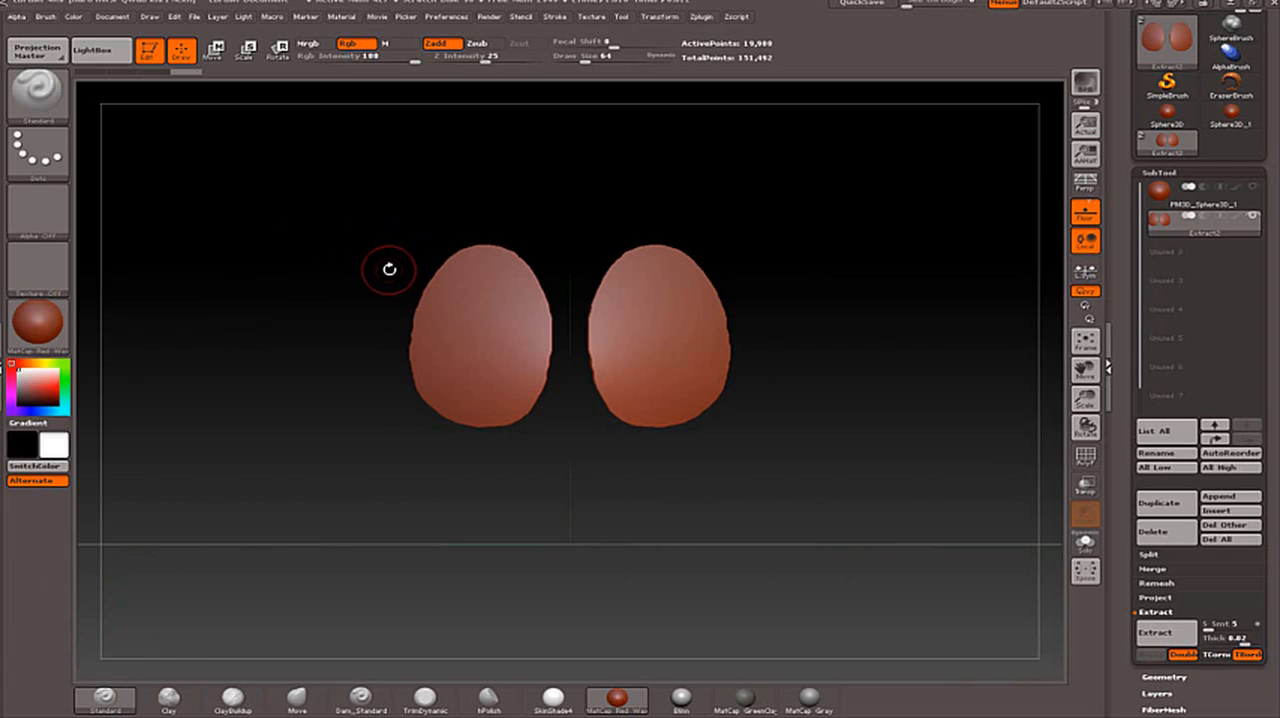
key(shift)
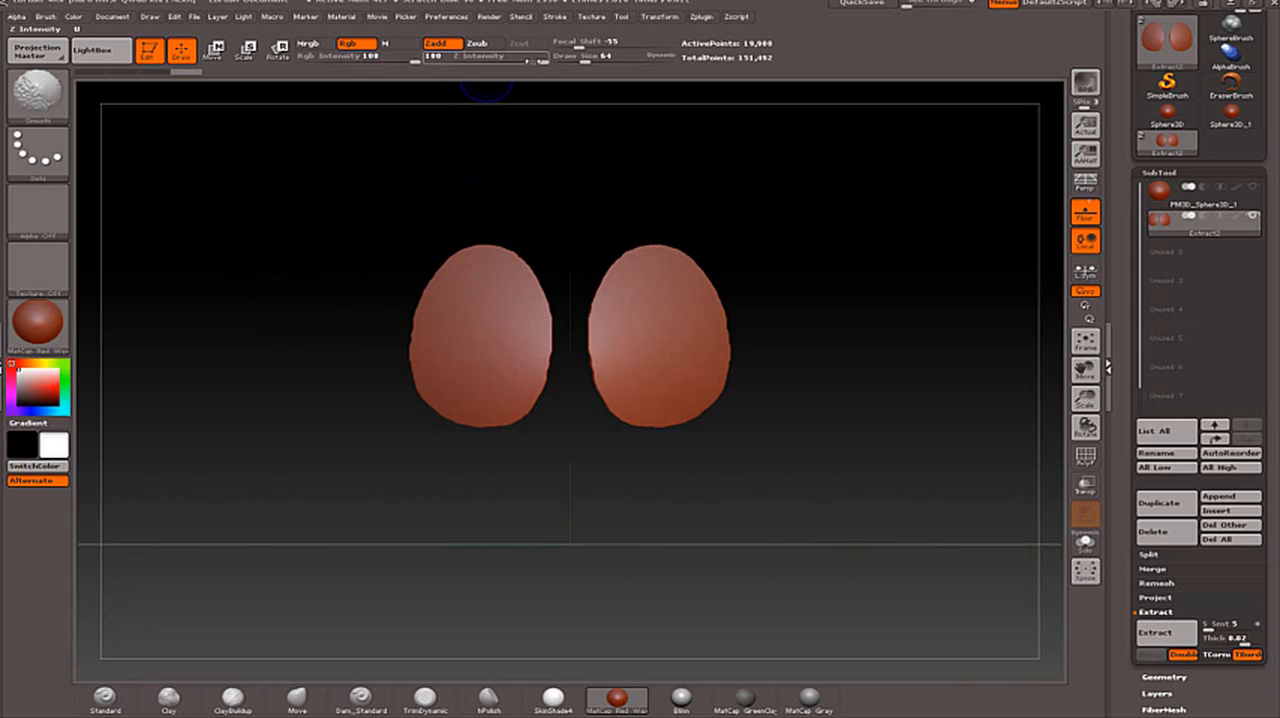
shift+drag(533, 60, 517, 60)
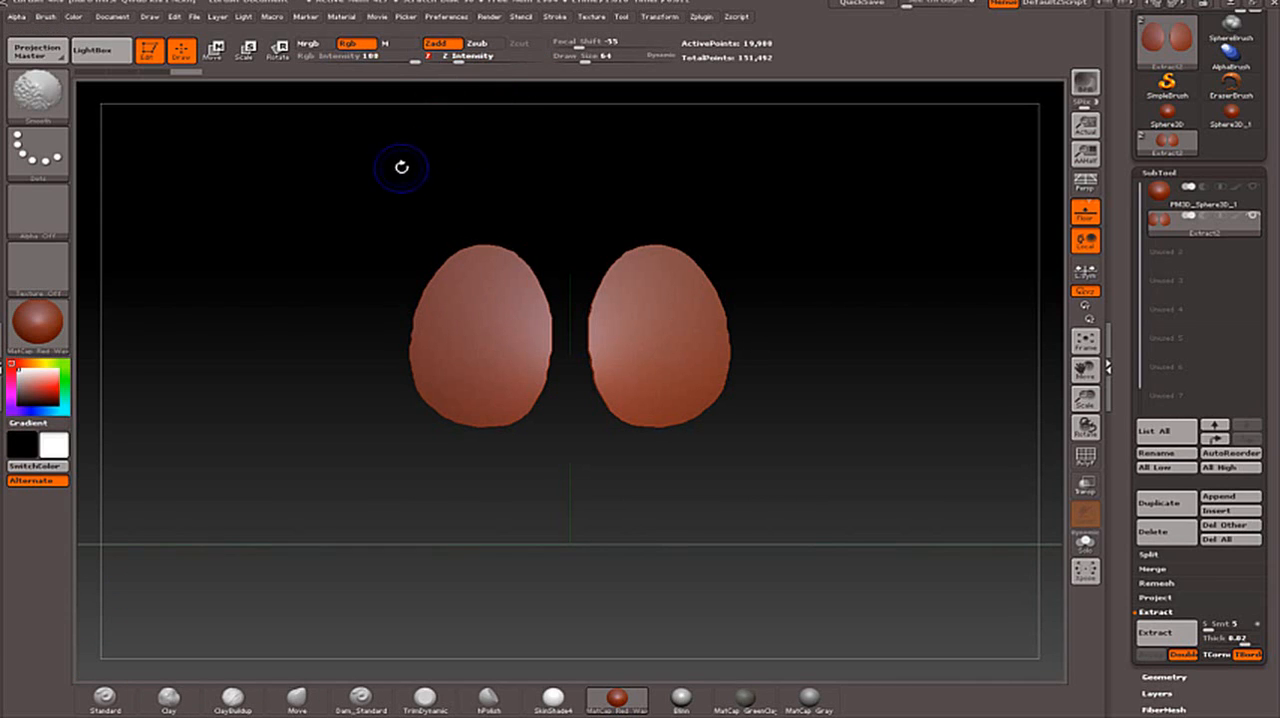
- Lightly smooth the jagged rims of the extracted ovals, working from the back and the front
mouse_move(403, 166)
mouse_down()
mouse_move(380, 291)
mouse_move(443, 293)
mouse_move(476, 272)
mouse_move(508, 346)
mouse_move(484, 269)
mouse_up()
key(shift)
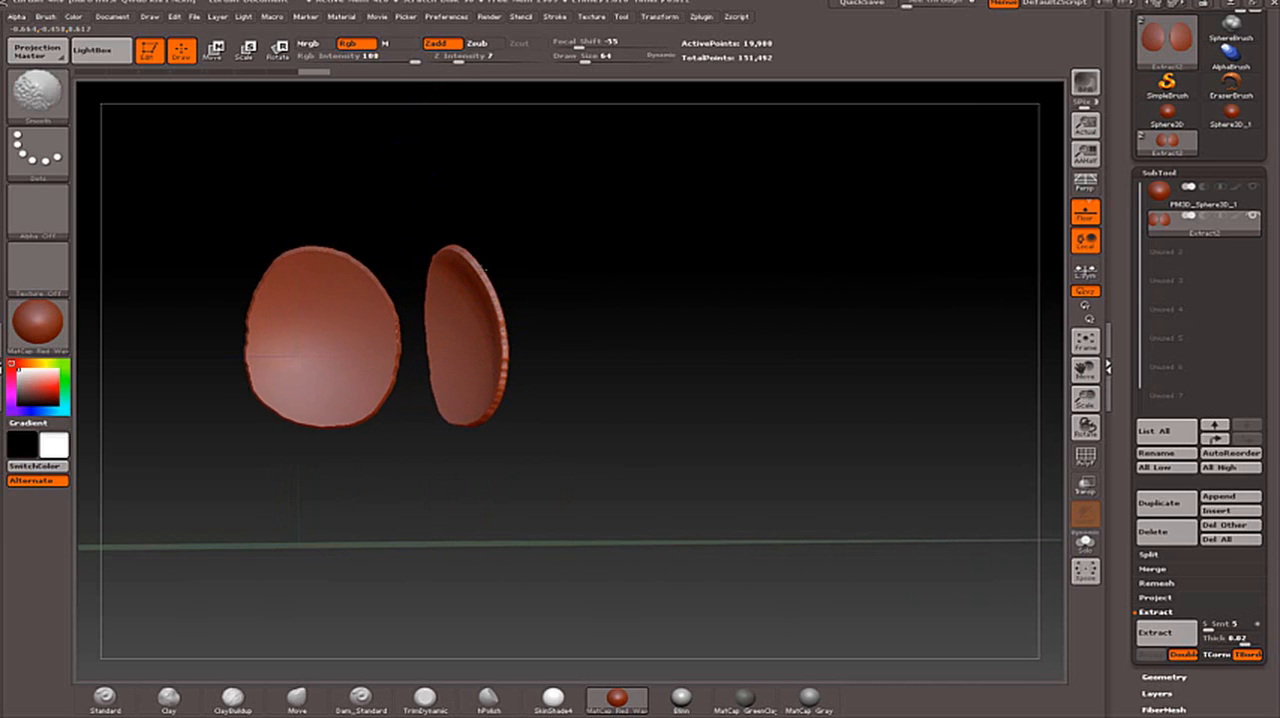
mouse_move(497, 312)
shift+mouse_down()
mouse_move(504, 397)
mouse_move(501, 325)
shift+mouse_up()
drag(606, 316, 440, 328)
shift+drag(594, 290, 601, 314)
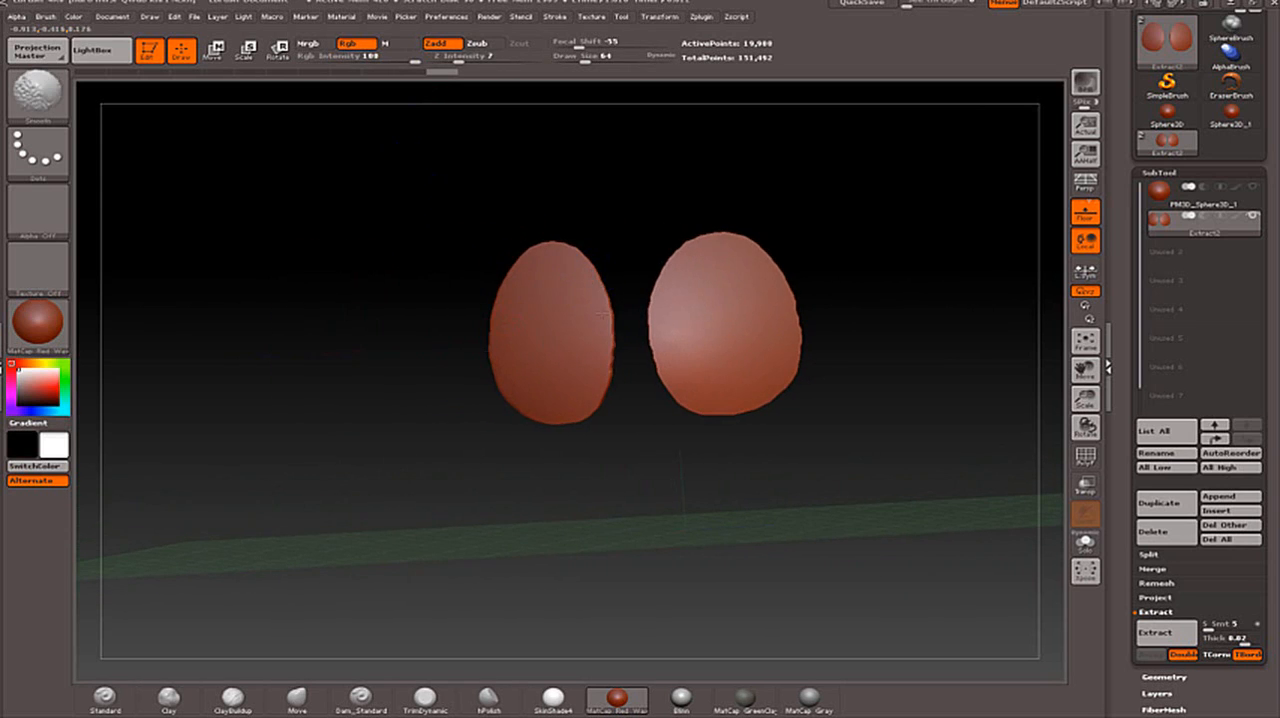
- Set the Smooth brush's Z Intensity to 30 and smooth around the outer and inner rims of the ovals
text(u)
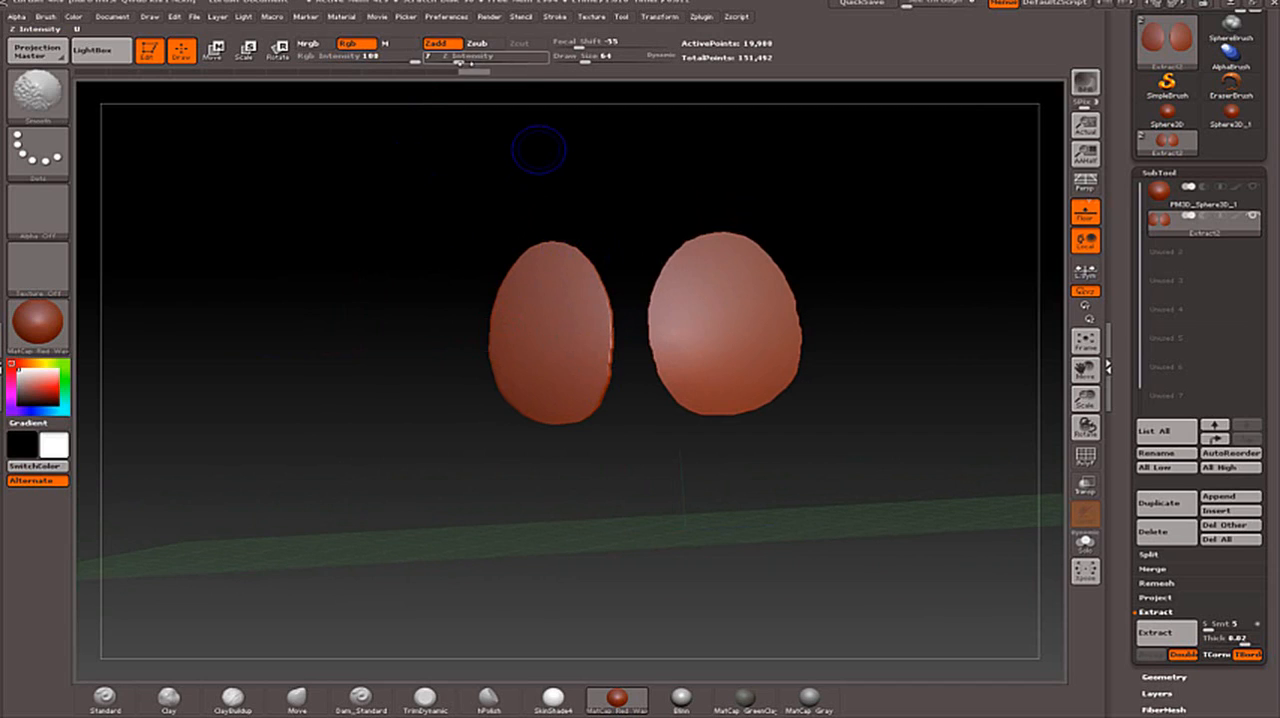
text(20)
key(Return)
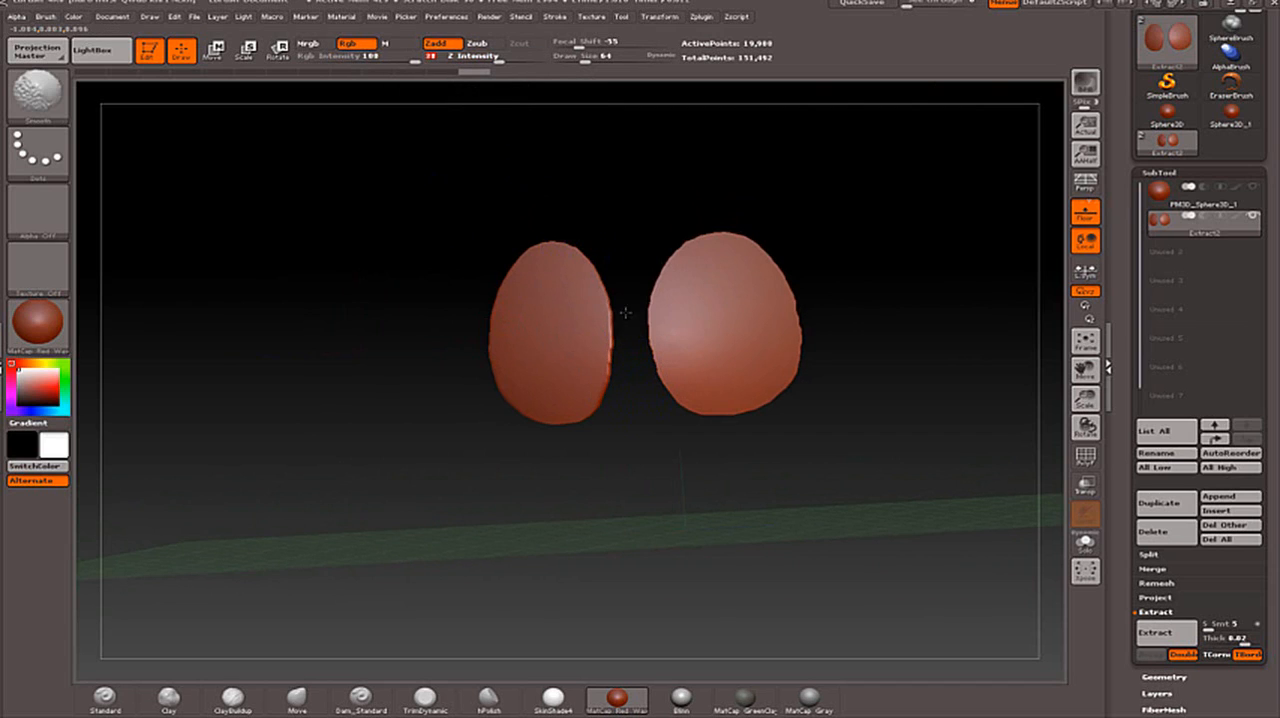
shift+drag(625, 313, 621, 371)
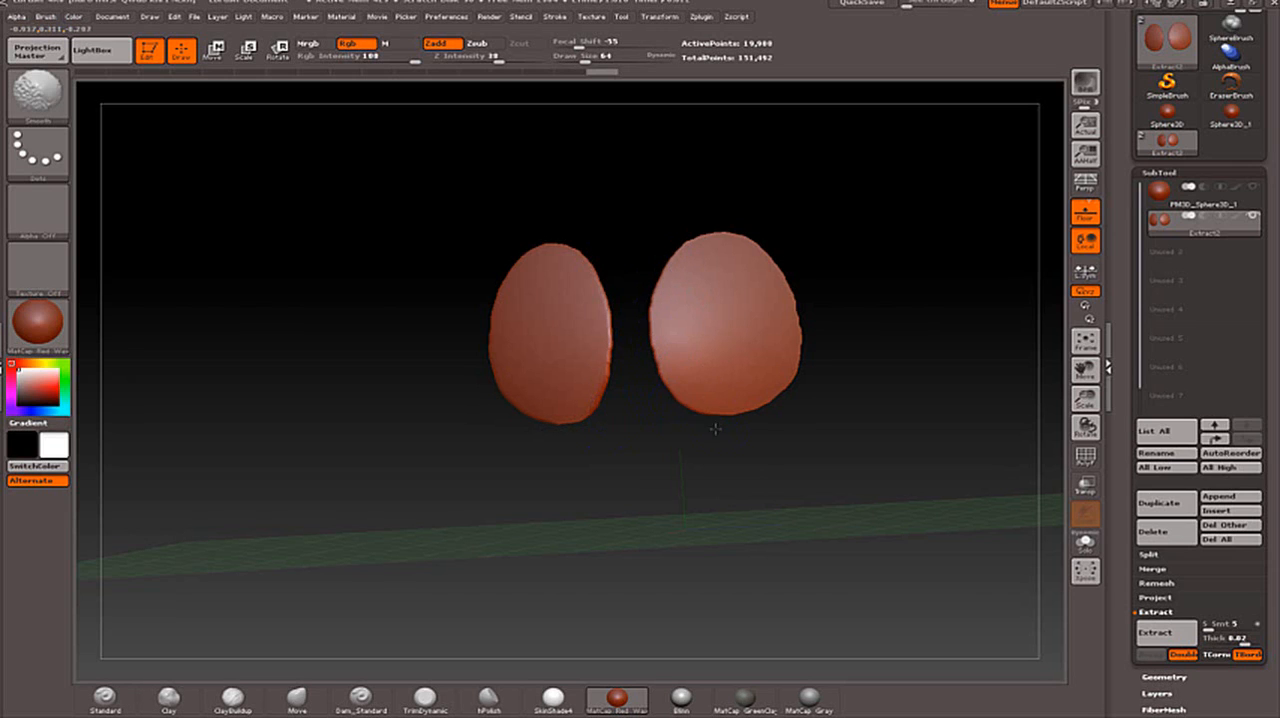
drag(714, 420, 812, 313)
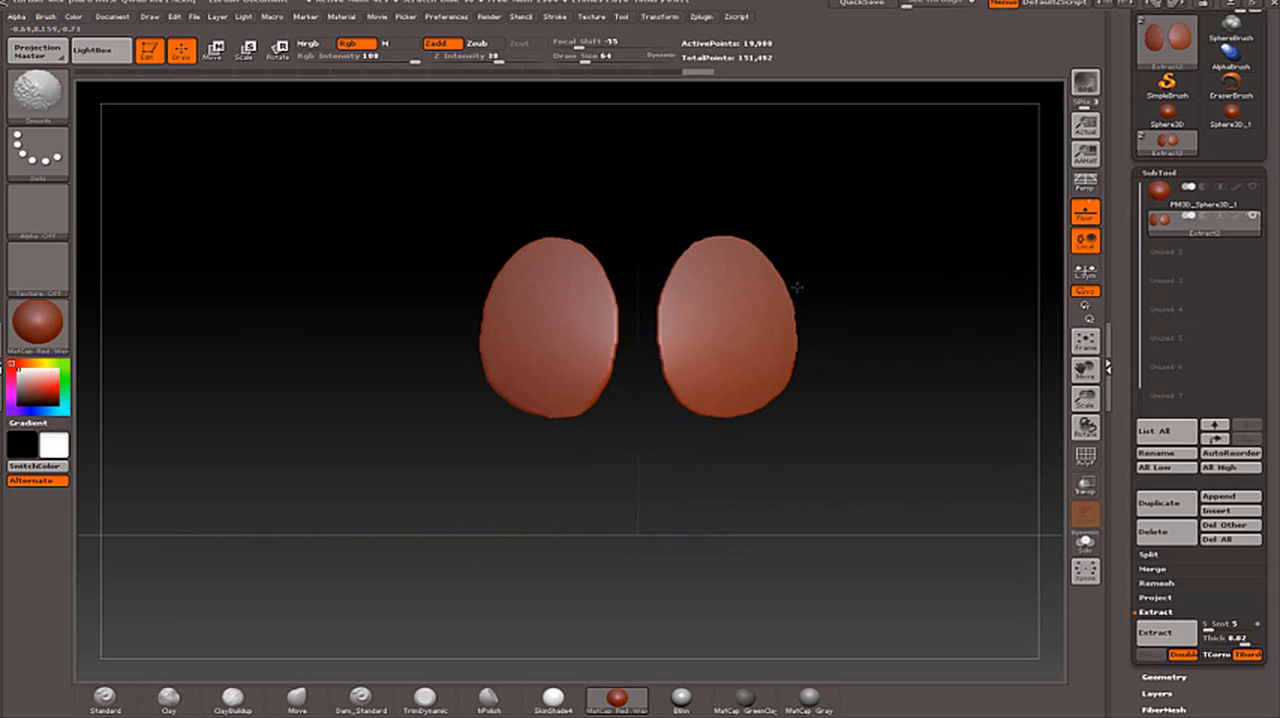
mouse_move(769, 238)
shift+mouse_down()
mouse_move(729, 229)
mouse_move(748, 257)
mouse_move(755, 190)
shift+mouse_up()
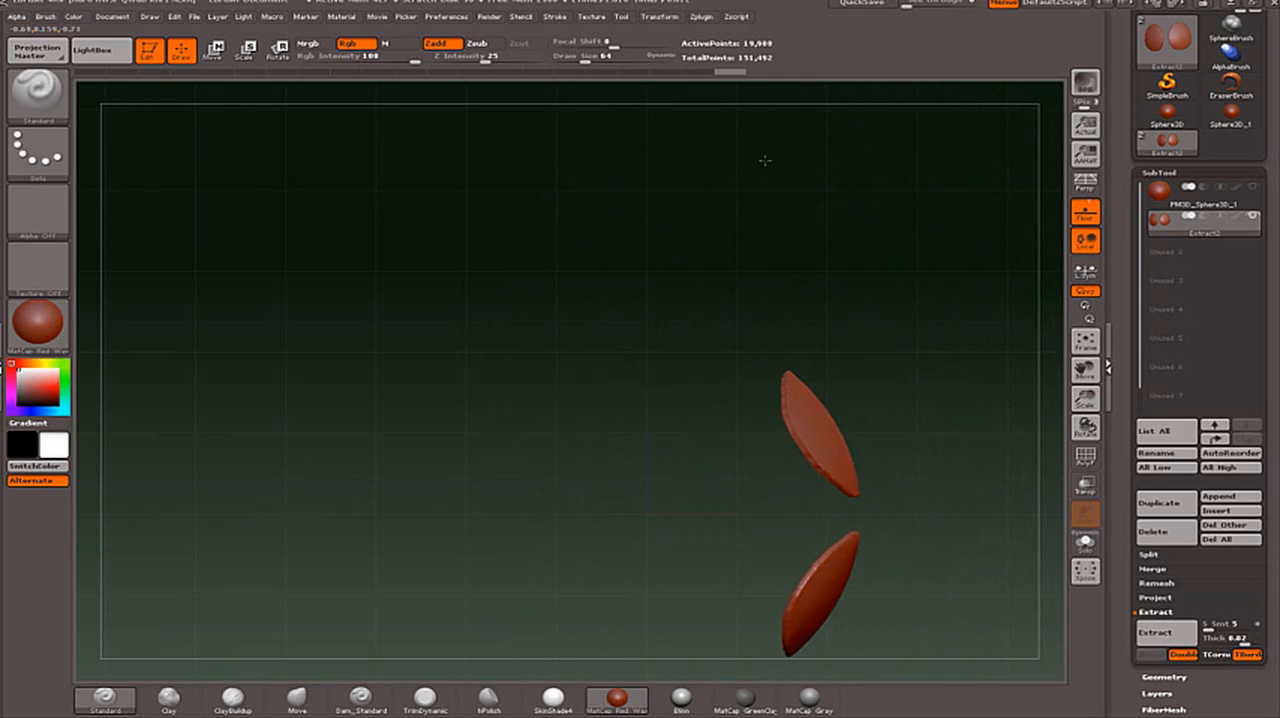
- Check the rim thickness of the ovals from several angles and smooth their remaining rough edges
key(shift)
drag(594, 265, 557, 263)
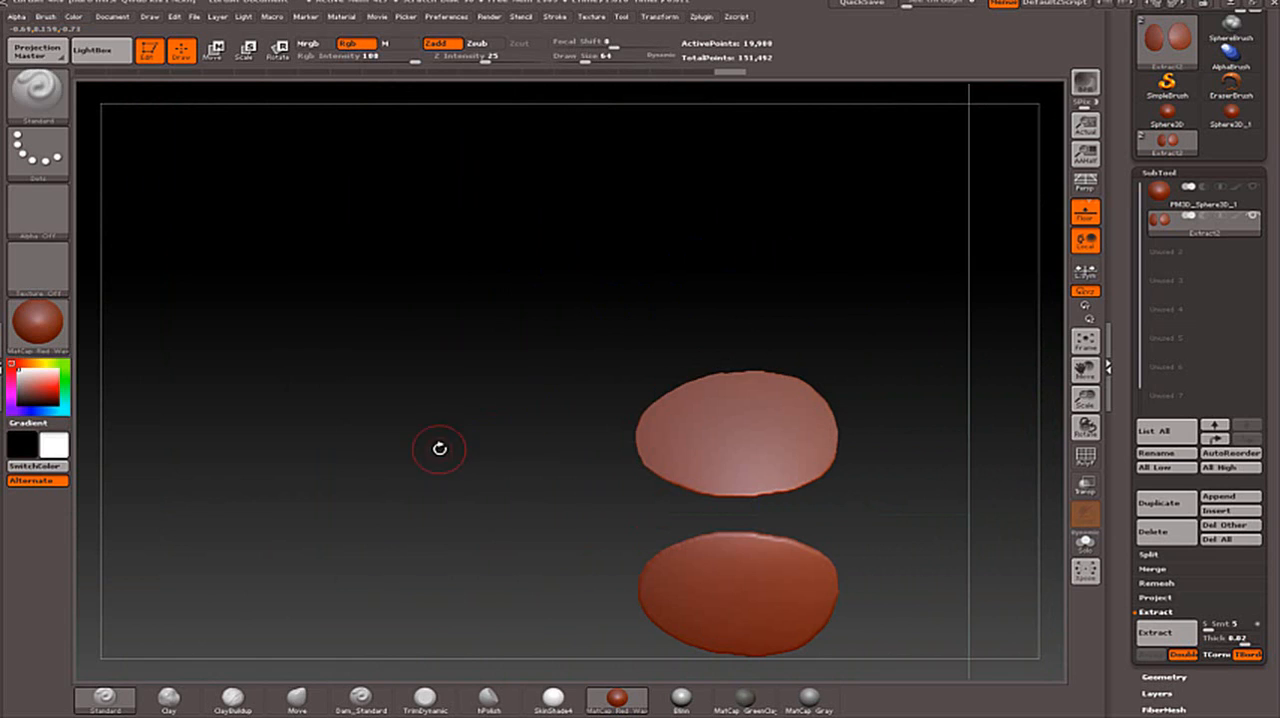
drag(438, 446, 451, 263)
shift+drag(625, 300, 618, 482)
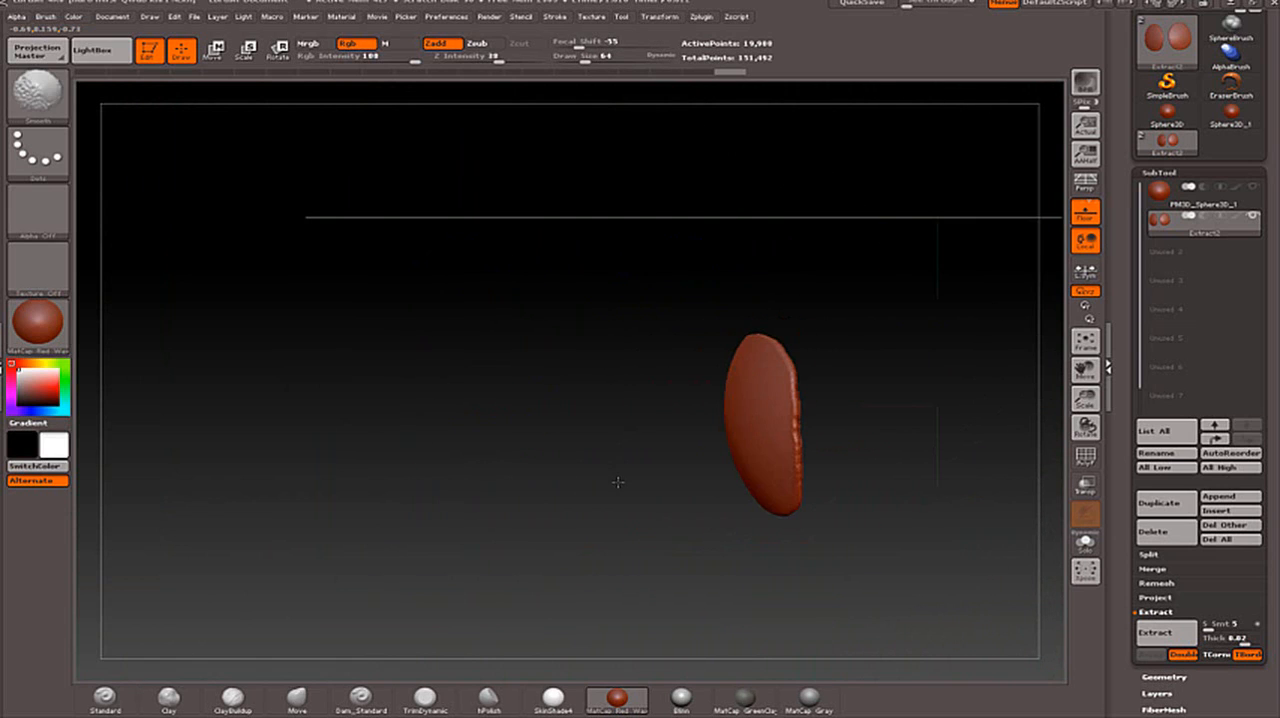
mouse_move(571, 569)
shift+mouse_down()
mouse_move(880, 585)
mouse_move(890, 534)
mouse_move(922, 524)
mouse_move(934, 503)
mouse_move(869, 360)
mouse_move(883, 274)
mouse_move(909, 289)
shift+mouse_up()
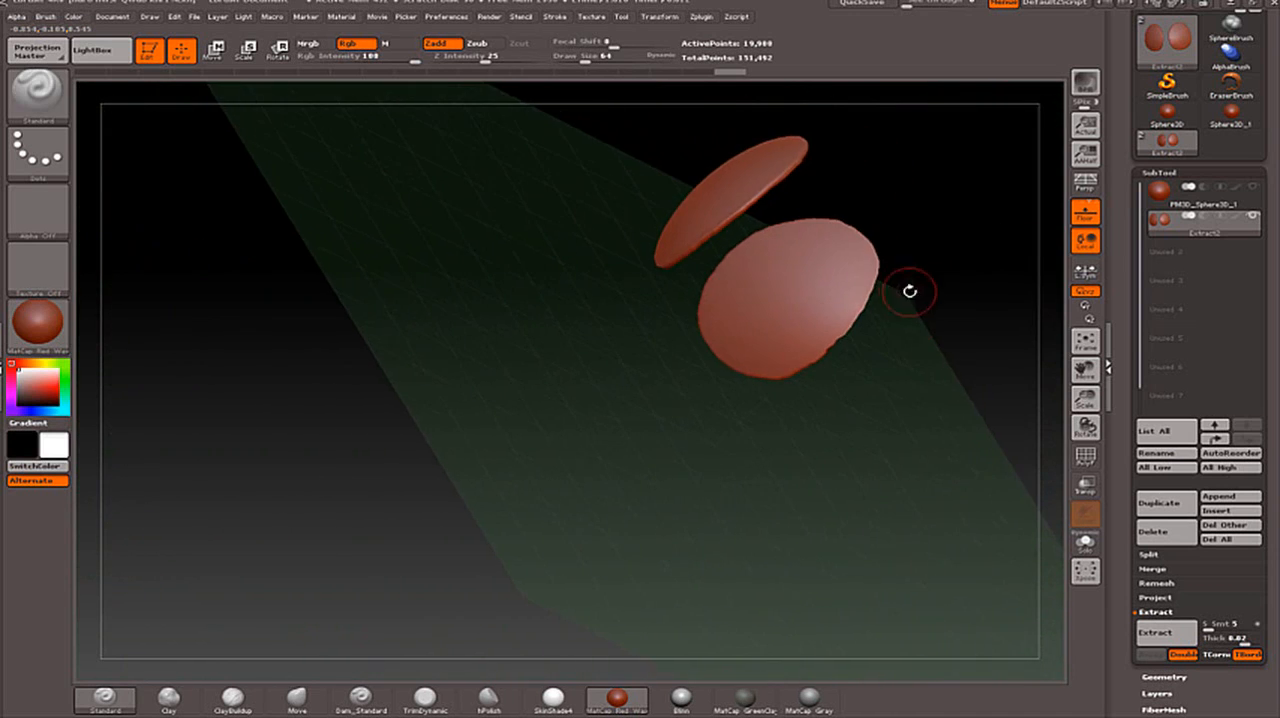
mouse_move(993, 368)
mouse_down()
mouse_move(997, 332)
mouse_move(972, 348)
mouse_up()
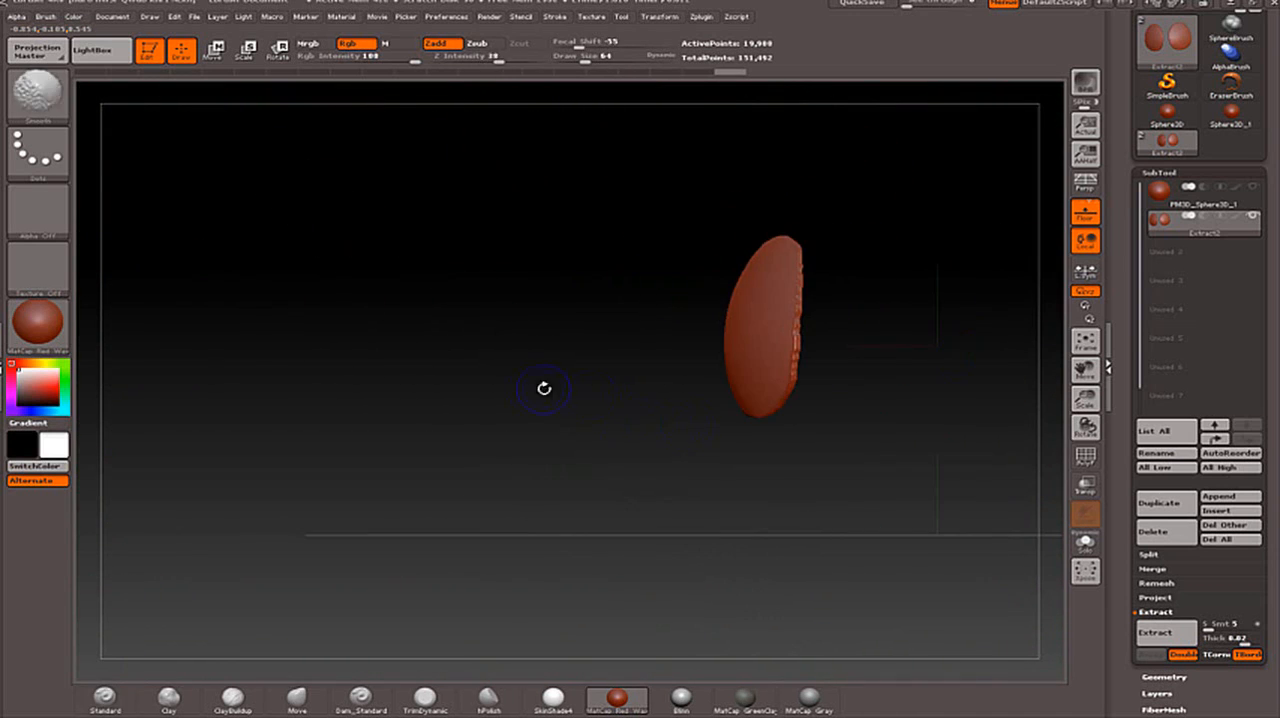
drag(684, 417, 493, 328)
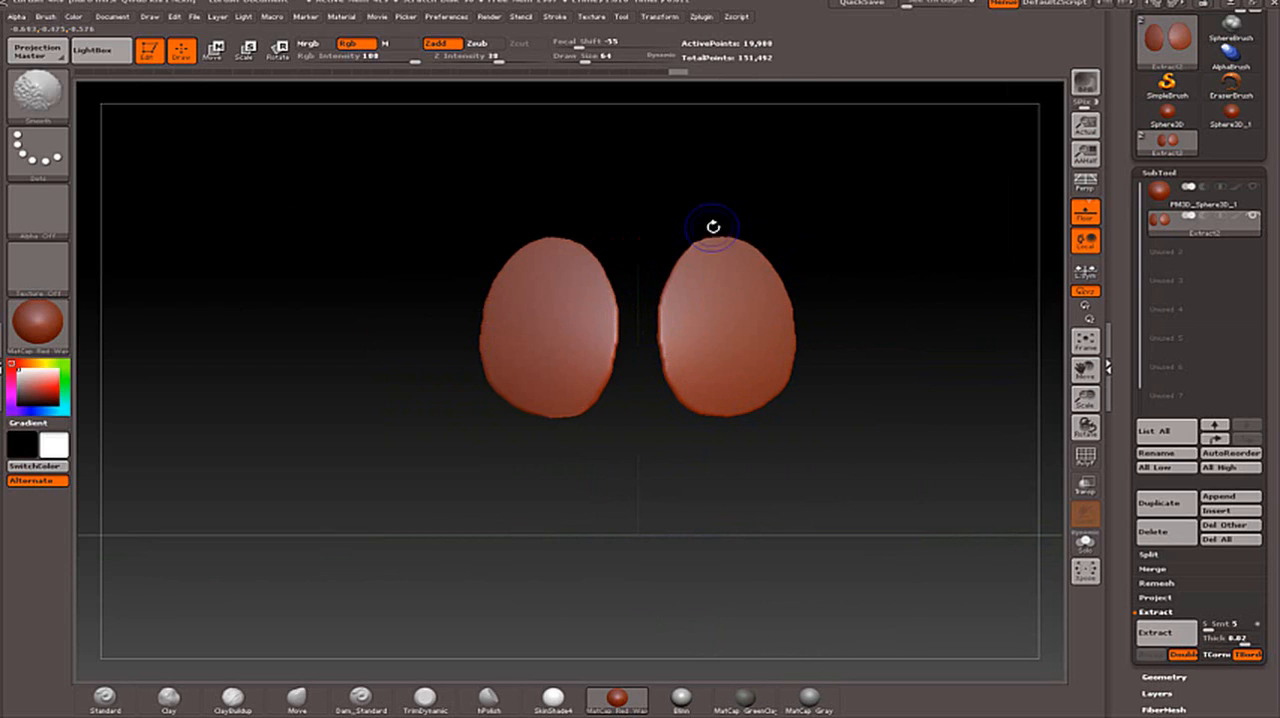
shift+drag(621, 356, 607, 357)
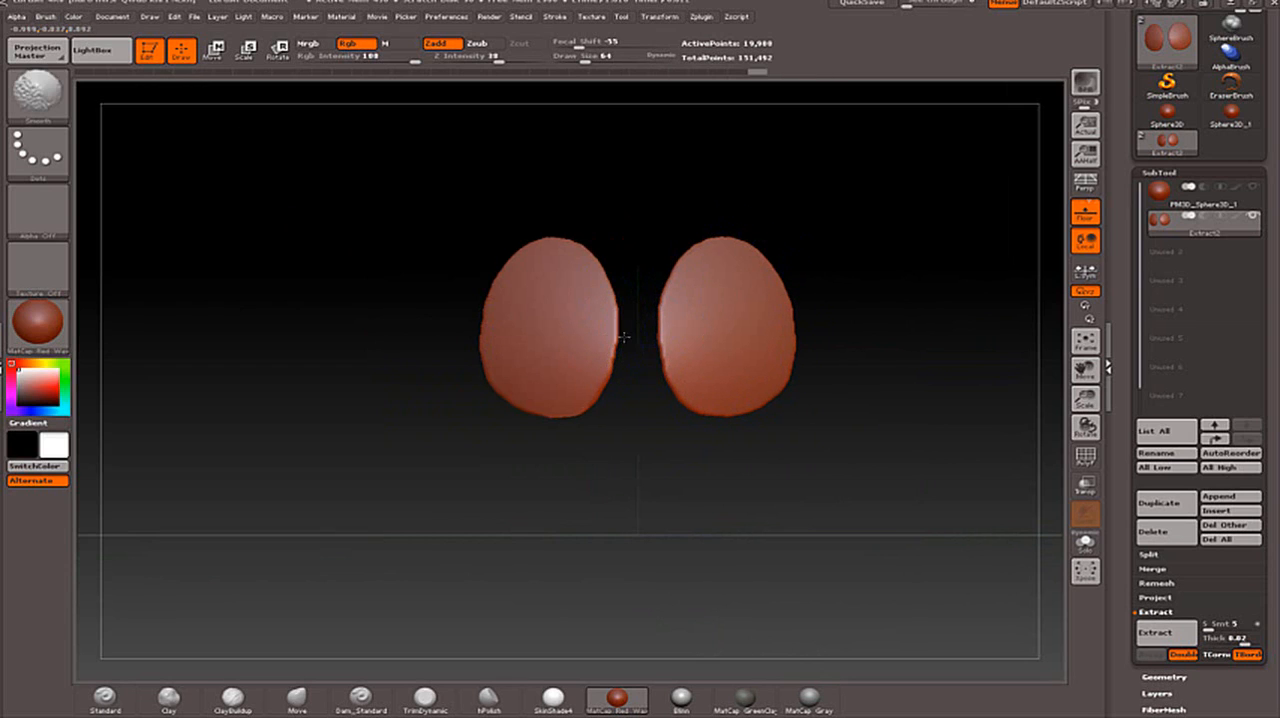
- Show the sphere again and subdivide the extracted ovals twice, up to subdivision level 3
click(1253, 187)
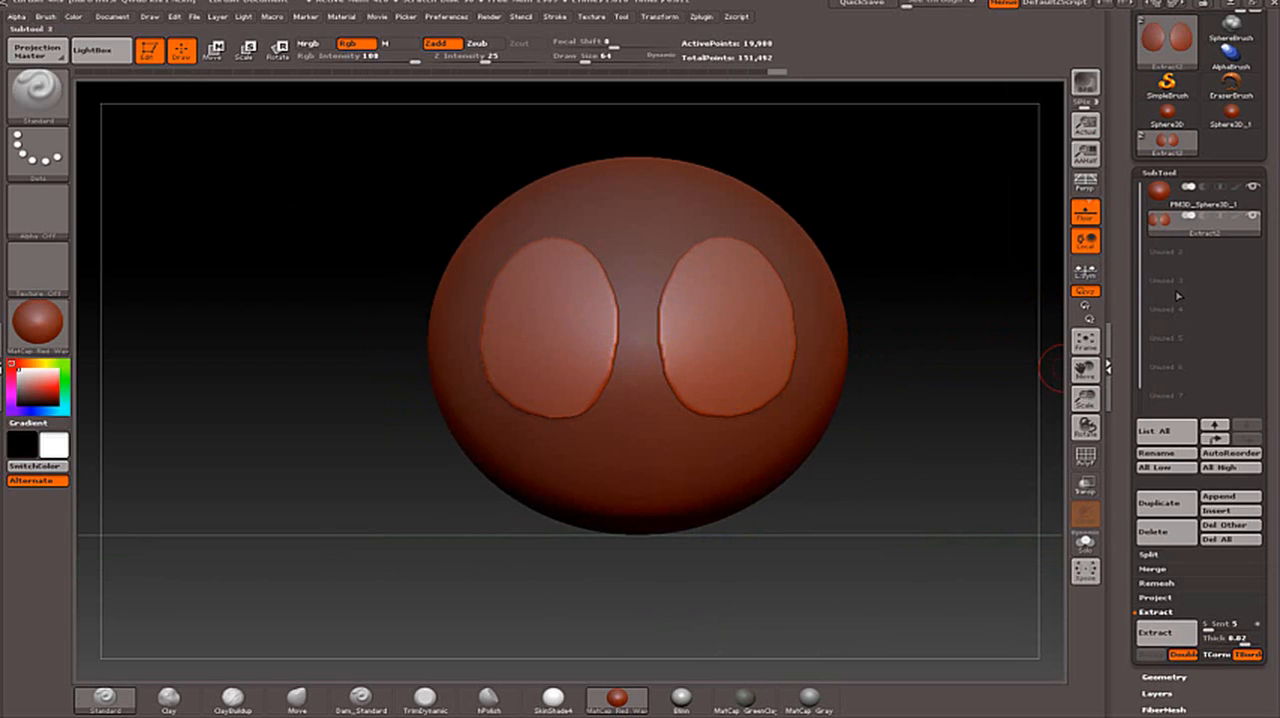
drag(1120, 584, 1144, 460)
click(1166, 419)
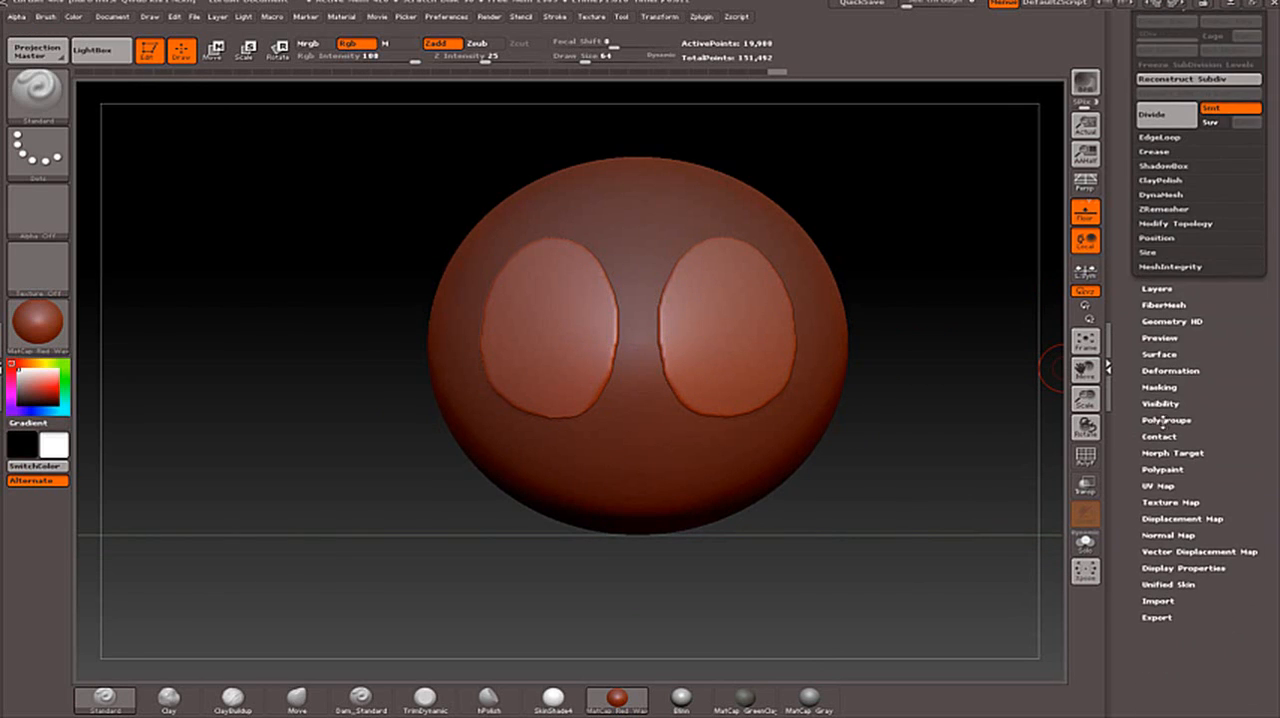
drag(1125, 246, 1125, 337)
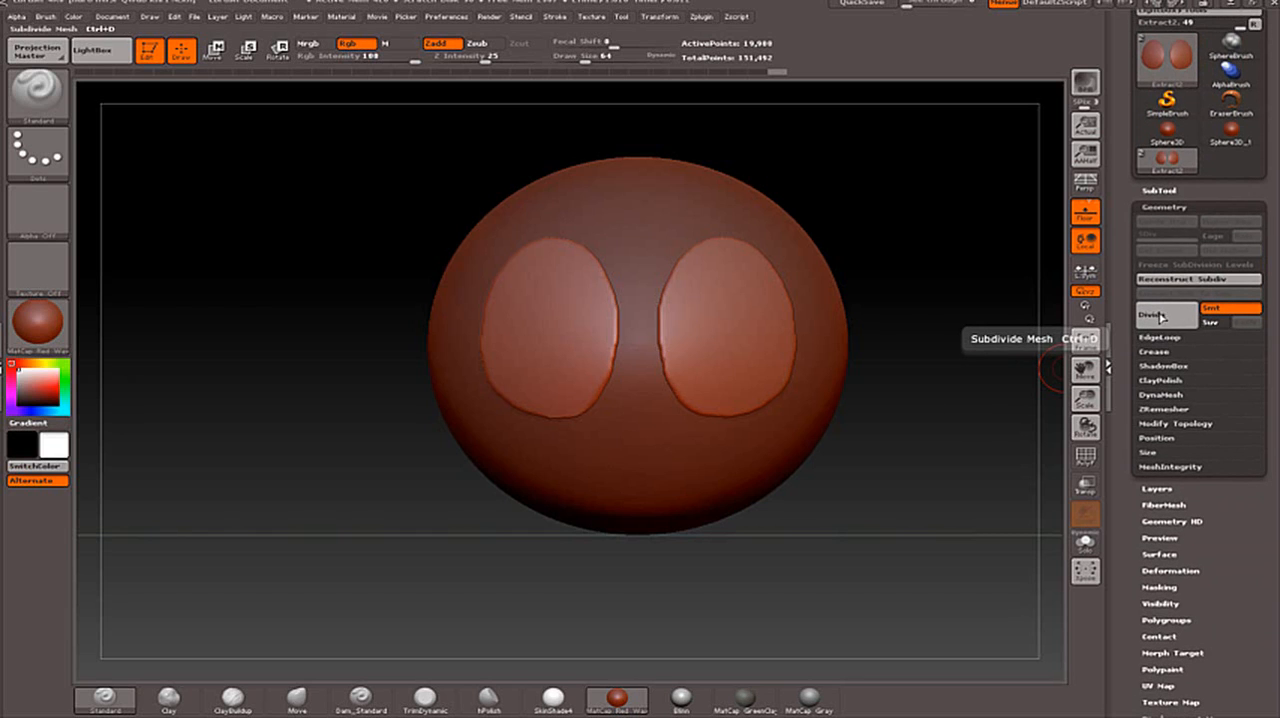
click(1161, 316)
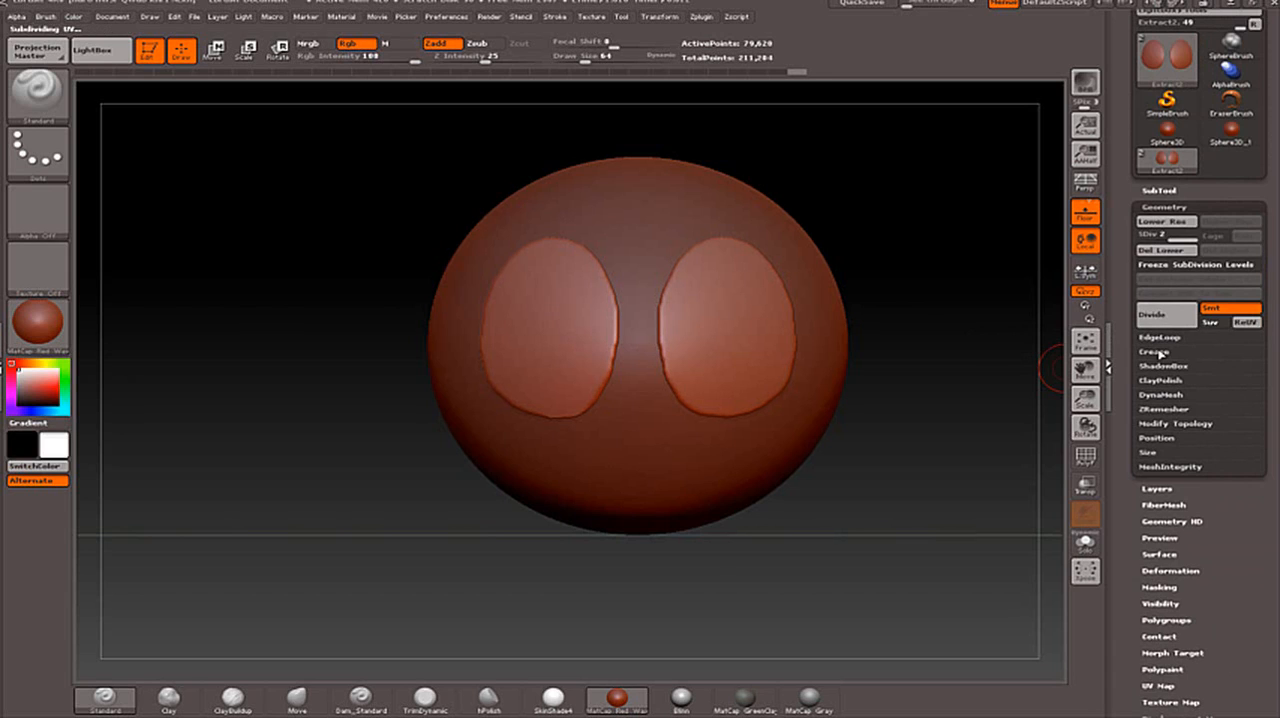
click(1162, 318)
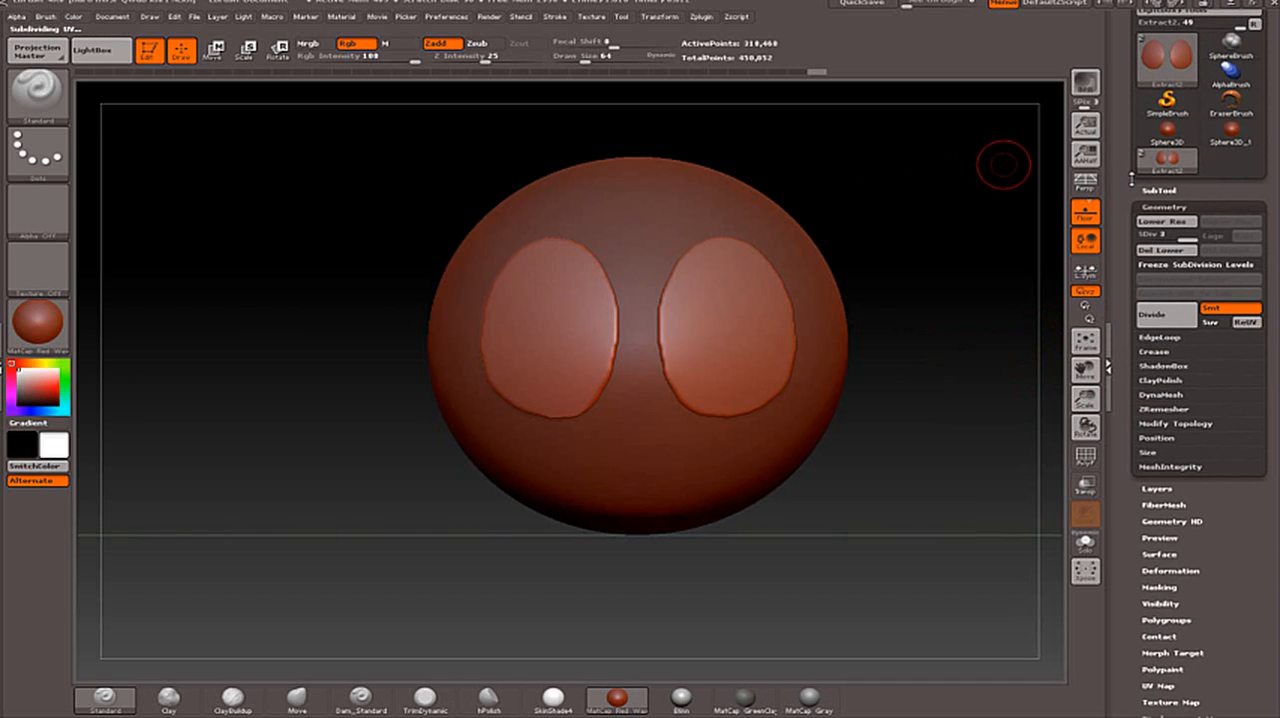
- Compare the sphere and the subdivided ovals by alternating the active subtool, finishing with the ovals active
drag(1132, 178, 1128, 275)
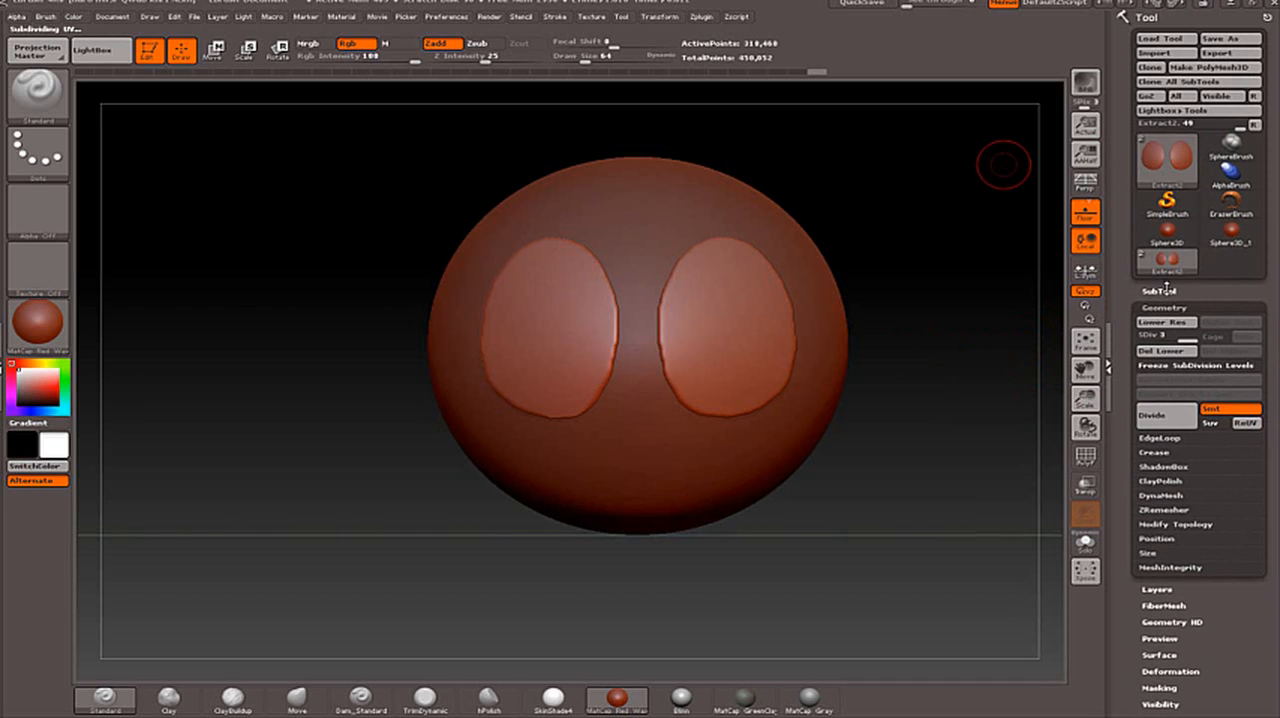
click(1162, 290)
click(1161, 225)
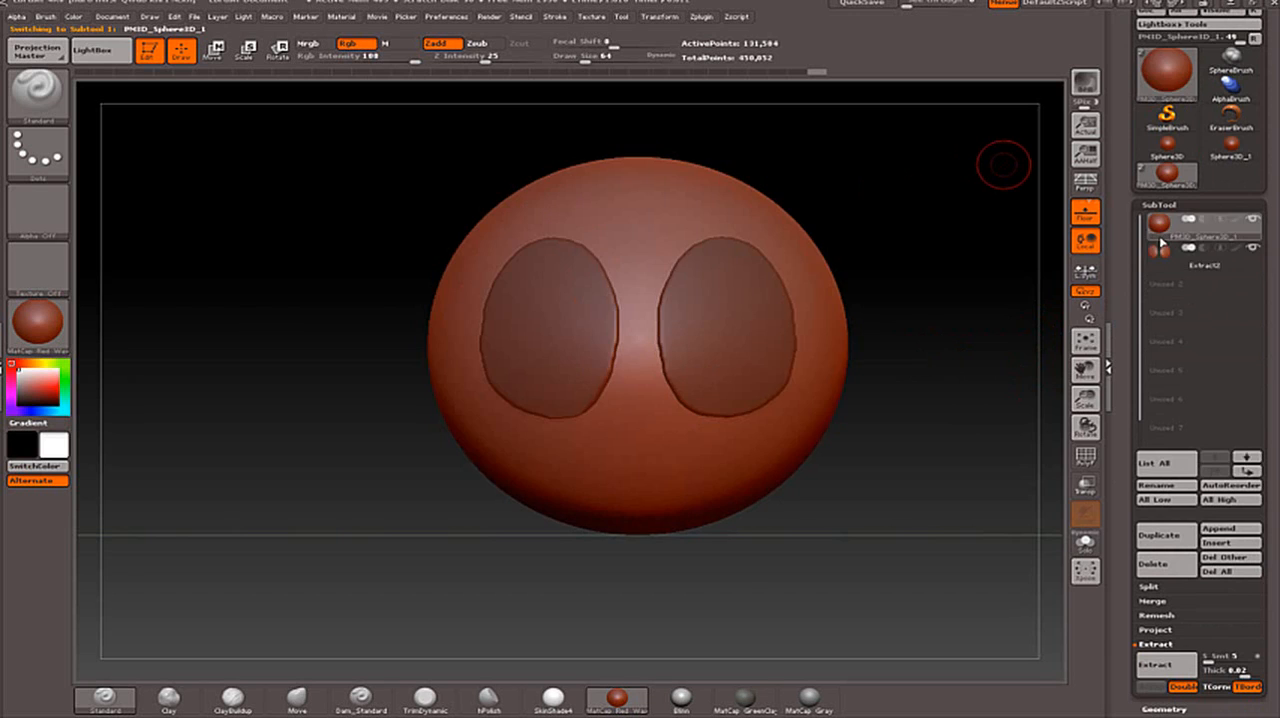
click(1161, 256)
click(1161, 225)
click(1161, 256)
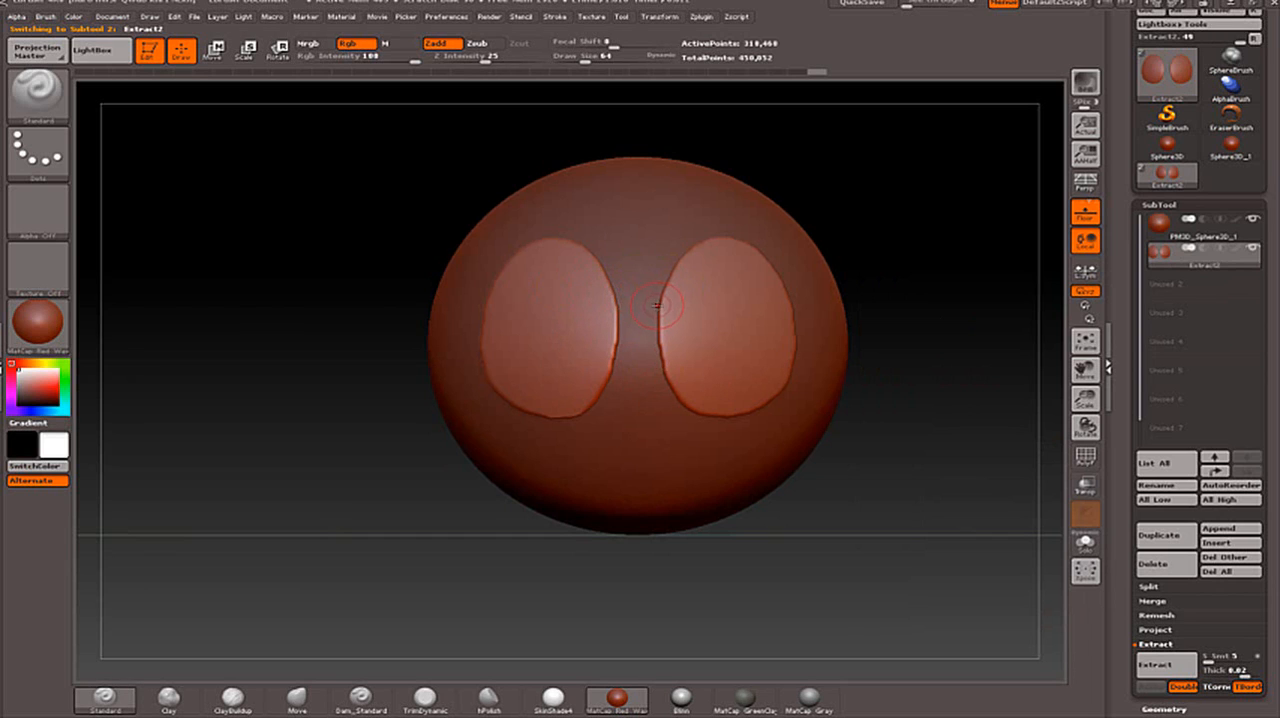
click(1158, 226)
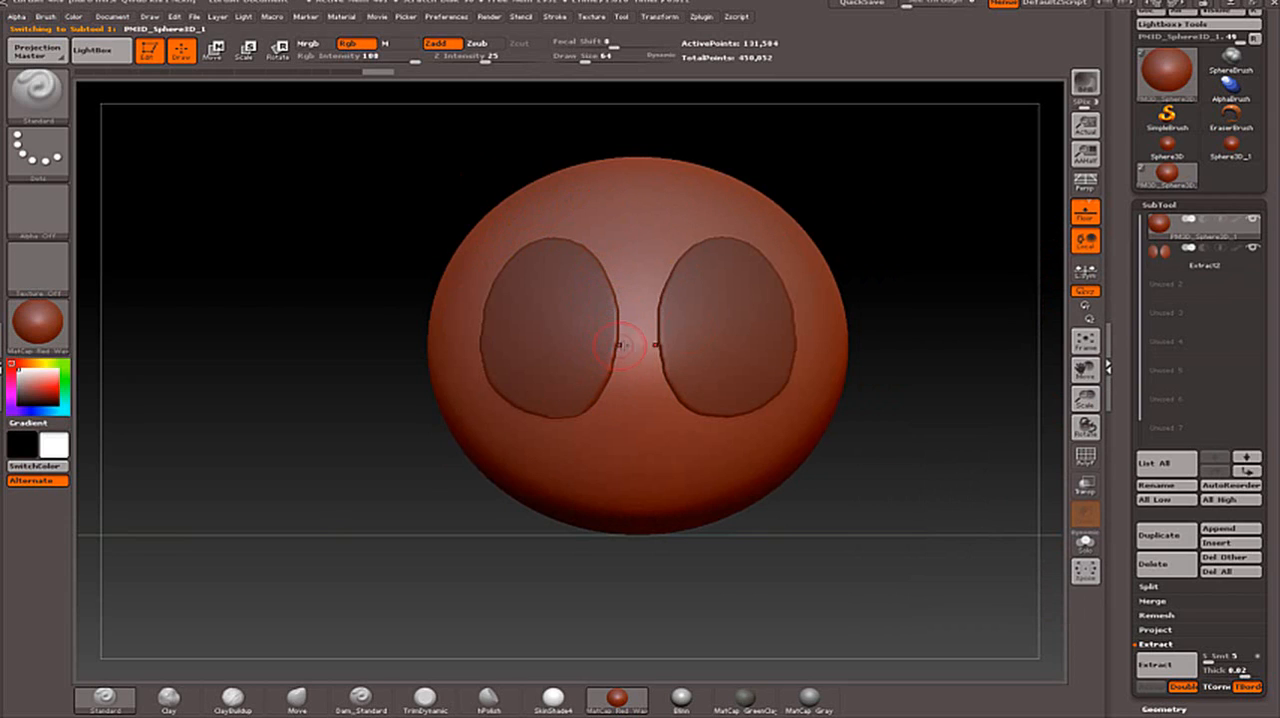
click(1162, 253)
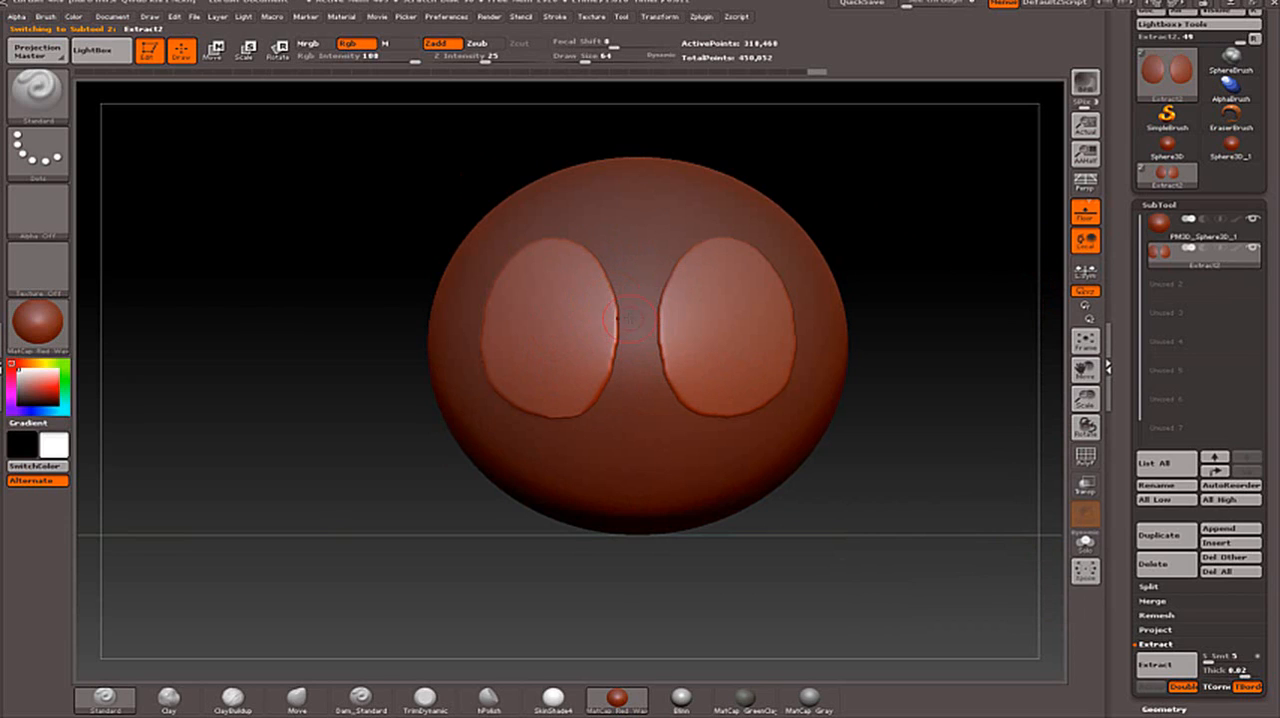
- Smooth the inner, lower and upper edges of the subdivided ovals with the sphere visible
mouse_move(606, 363)
shift+mouse_down()
mouse_move(601, 386)
mouse_move(614, 355)
shift+mouse_up()
shift+drag(567, 419, 547, 420)
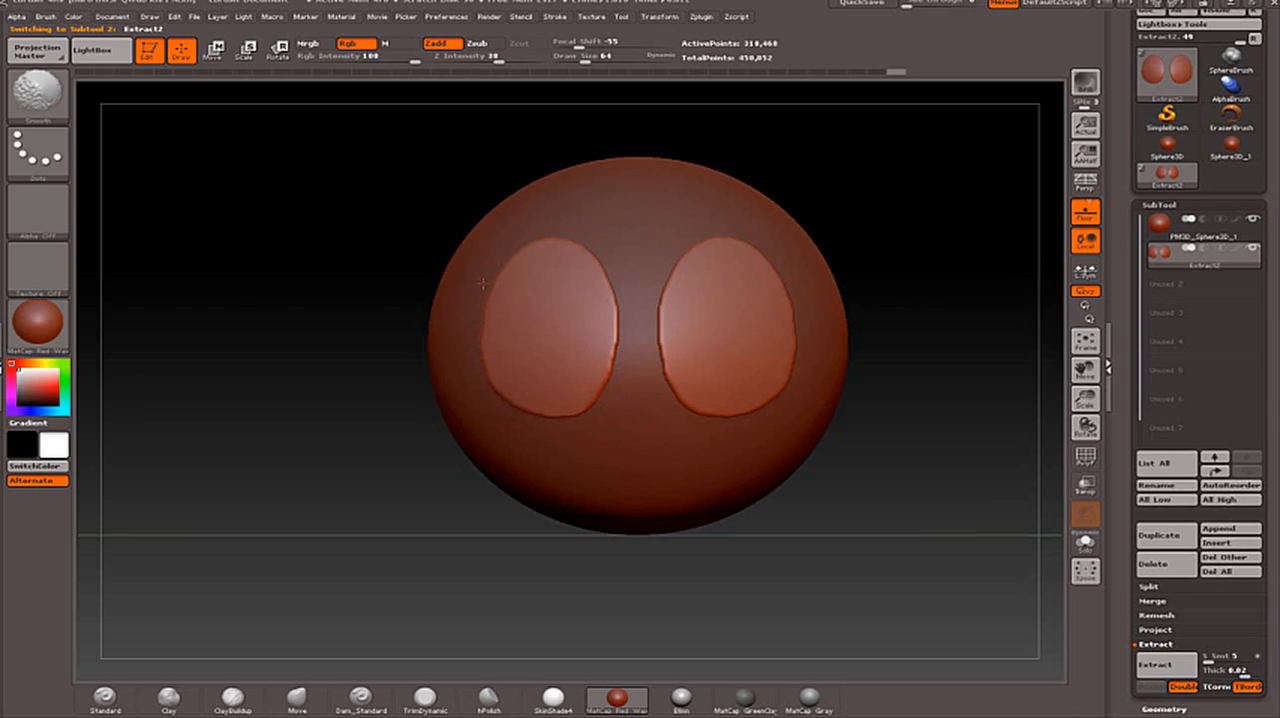
shift+drag(576, 232, 615, 306)
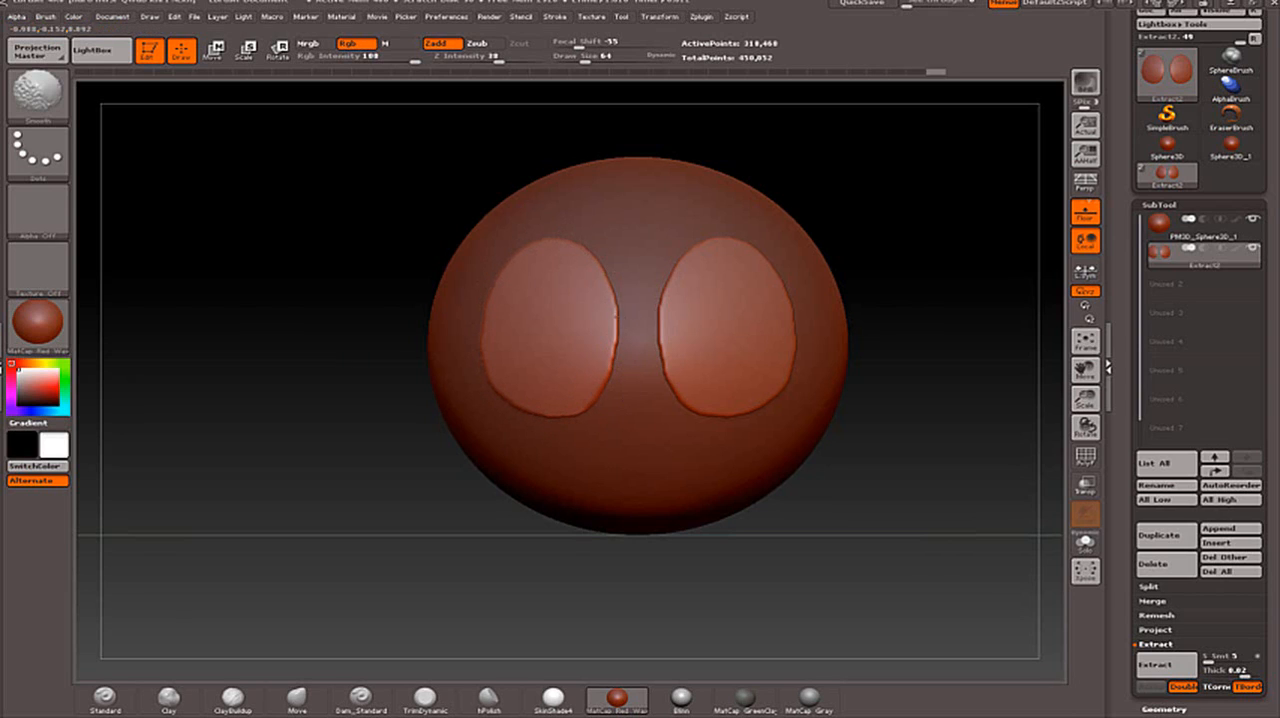
- Raise the Smooth brush's Z Intensity to 100 and smooth the inner, upper and lower edges of the extracted ovals
shift+drag(608, 358, 591, 389)
key(shift)
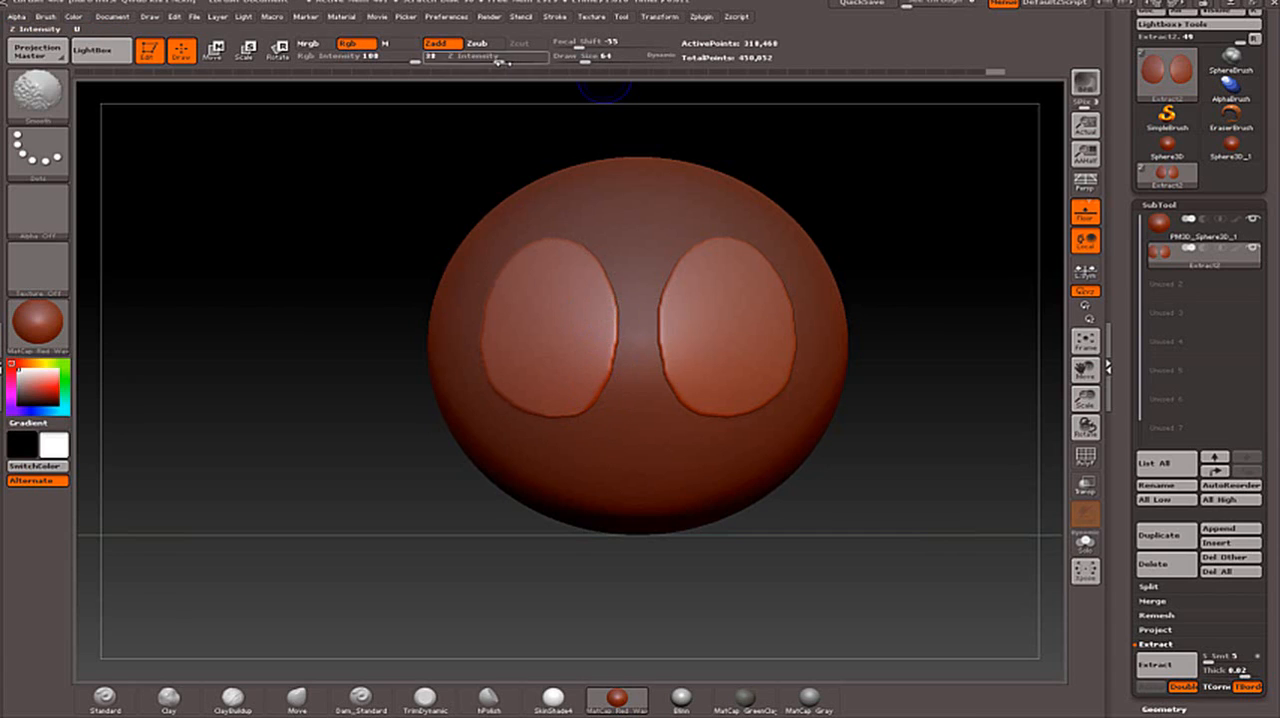
shift+drag(606, 309, 598, 374)
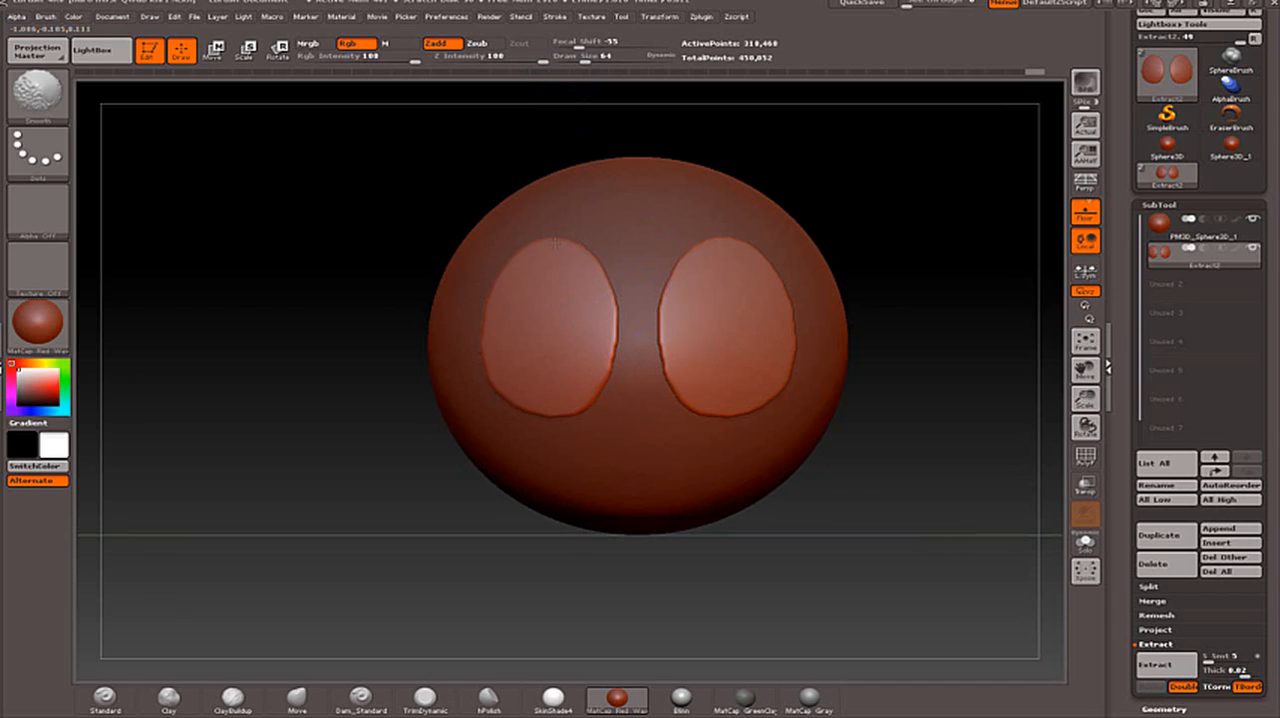
shift+drag(556, 243, 587, 247)
mouse_move(669, 279)
shift+mouse_down()
mouse_move(664, 352)
mouse_move(679, 385)
mouse_move(742, 416)
shift+mouse_up()
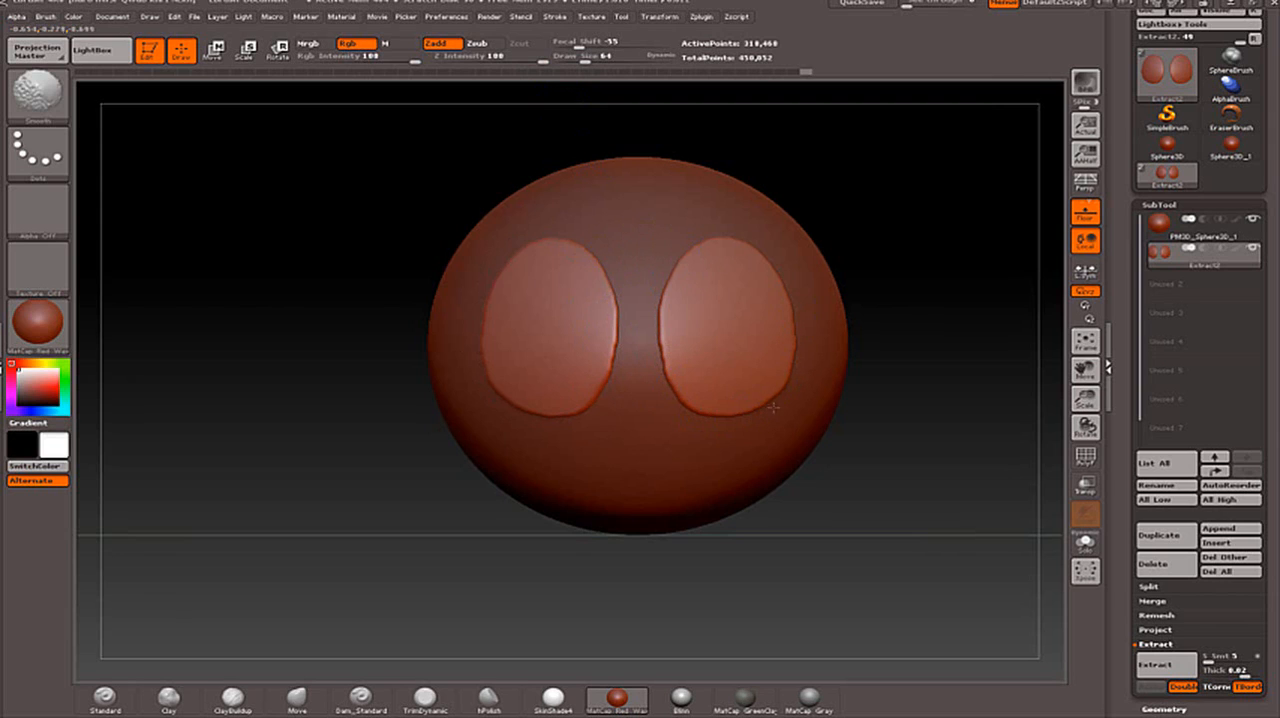
- Set the Smooth brush to Focal Shift -42 and Draw Size 135, and smooth around the rims of both ovals
key(shift)
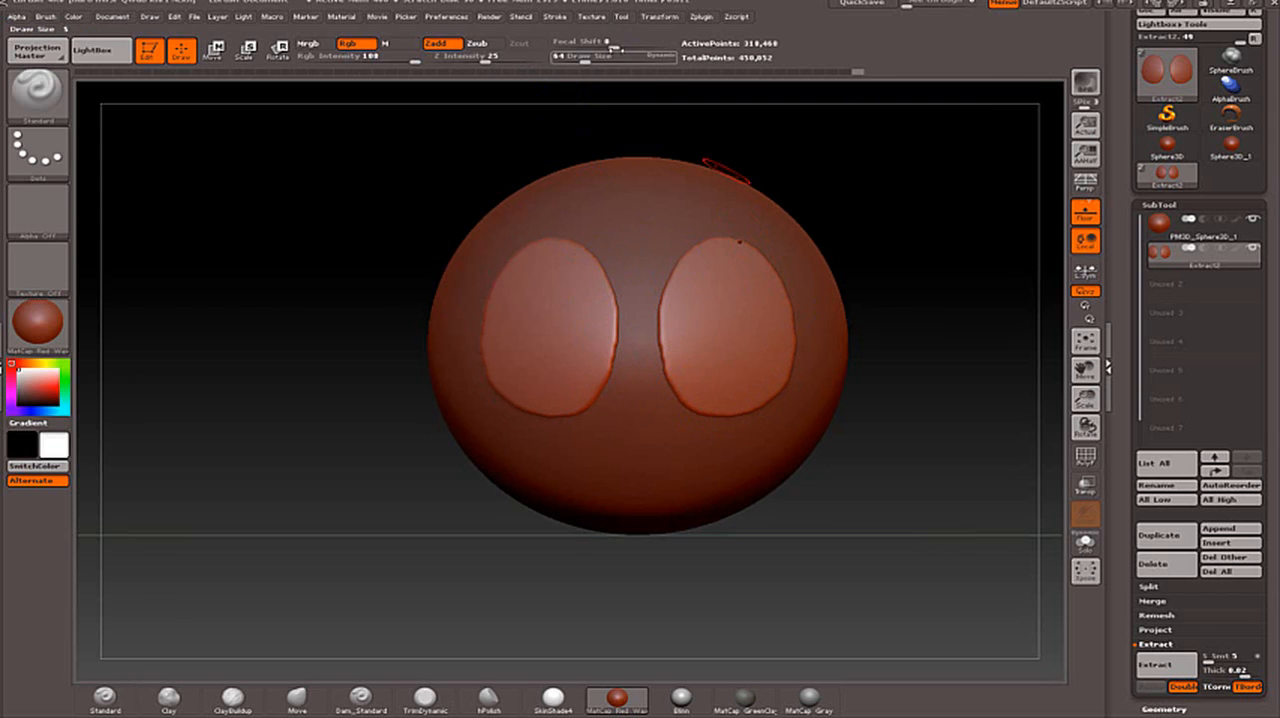
mouse_move(580, 47)
mouse_down()
mouse_move(608, 46)
mouse_move(586, 46)
mouse_up()
drag(585, 59, 602, 60)
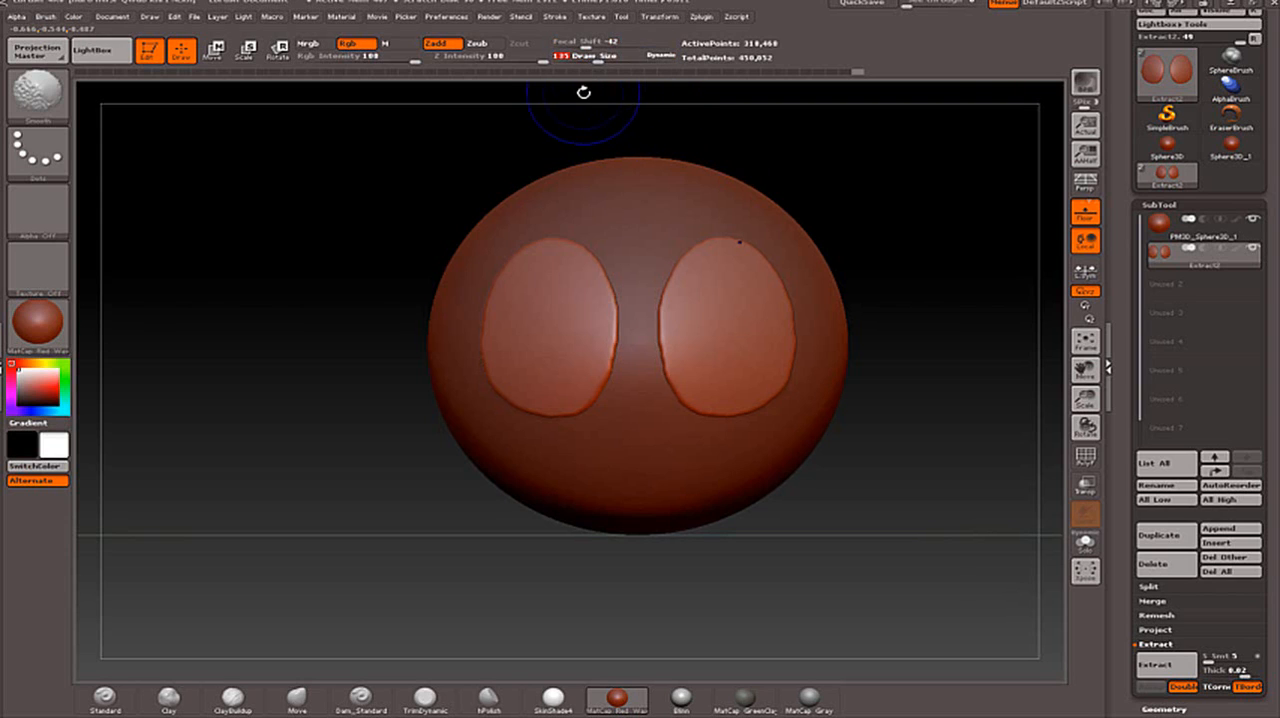
mouse_move(797, 299)
shift+mouse_down()
mouse_move(794, 372)
mouse_move(770, 410)
mouse_move(757, 400)
shift+mouse_up()
mouse_move(605, 258)
shift+mouse_down()
mouse_move(563, 251)
mouse_move(500, 351)
mouse_move(516, 414)
shift+mouse_up()
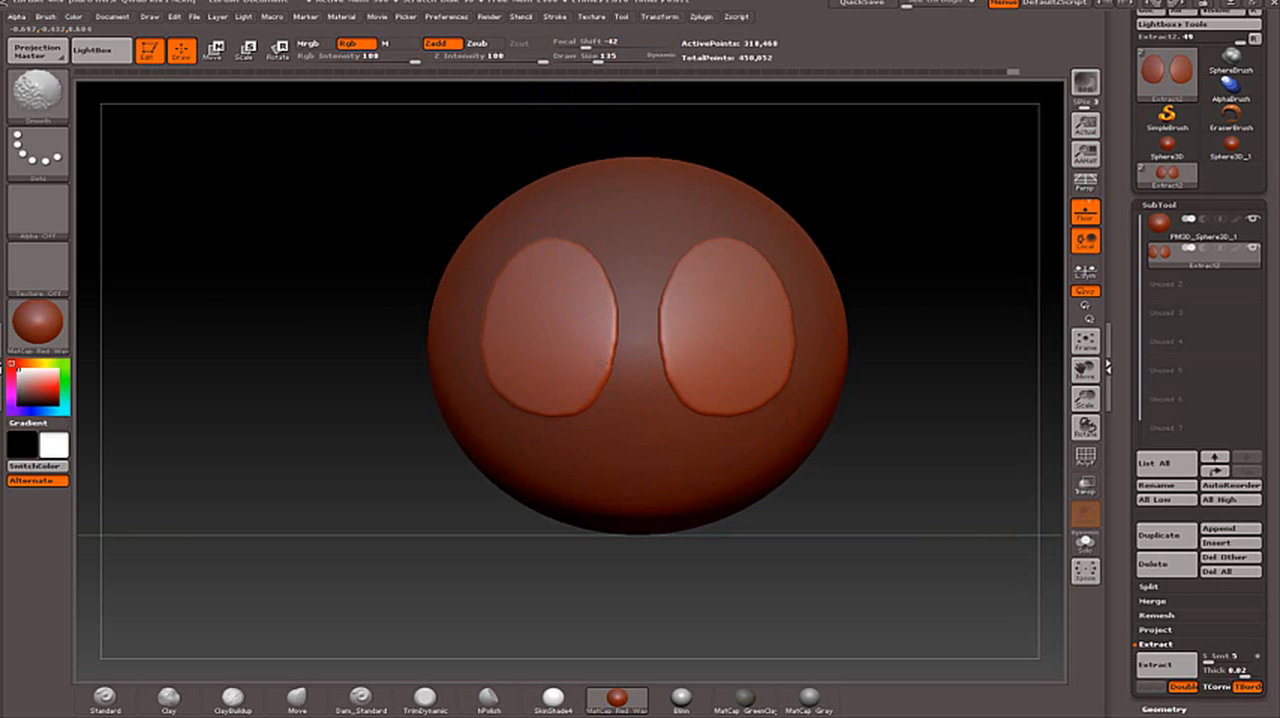
- Inspect the ovals from the side, hiding the sphere subtool and showing it again
mouse_move(931, 397)
mouse_down()
mouse_move(1020, 394)
mouse_move(820, 391)
mouse_move(952, 387)
mouse_up()
alt+drag(909, 300, 829, 308)
drag(850, 366, 877, 357)
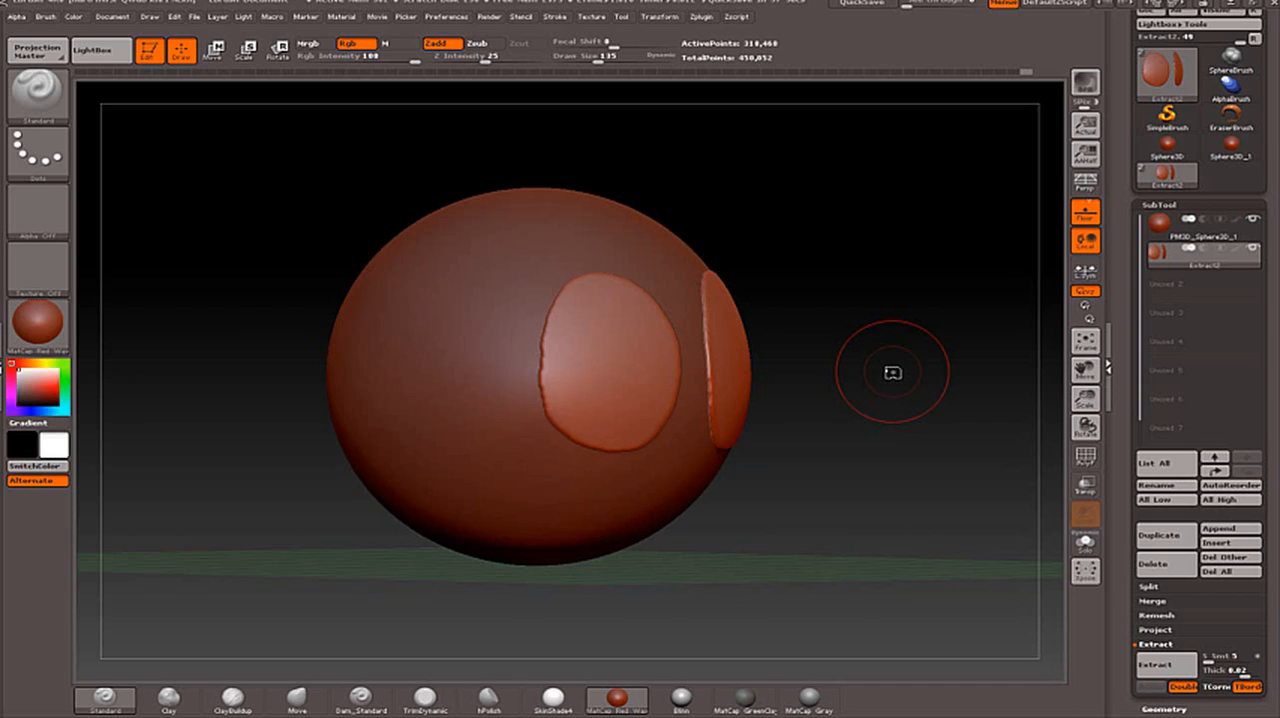
click(1254, 220)
click(1254, 220)
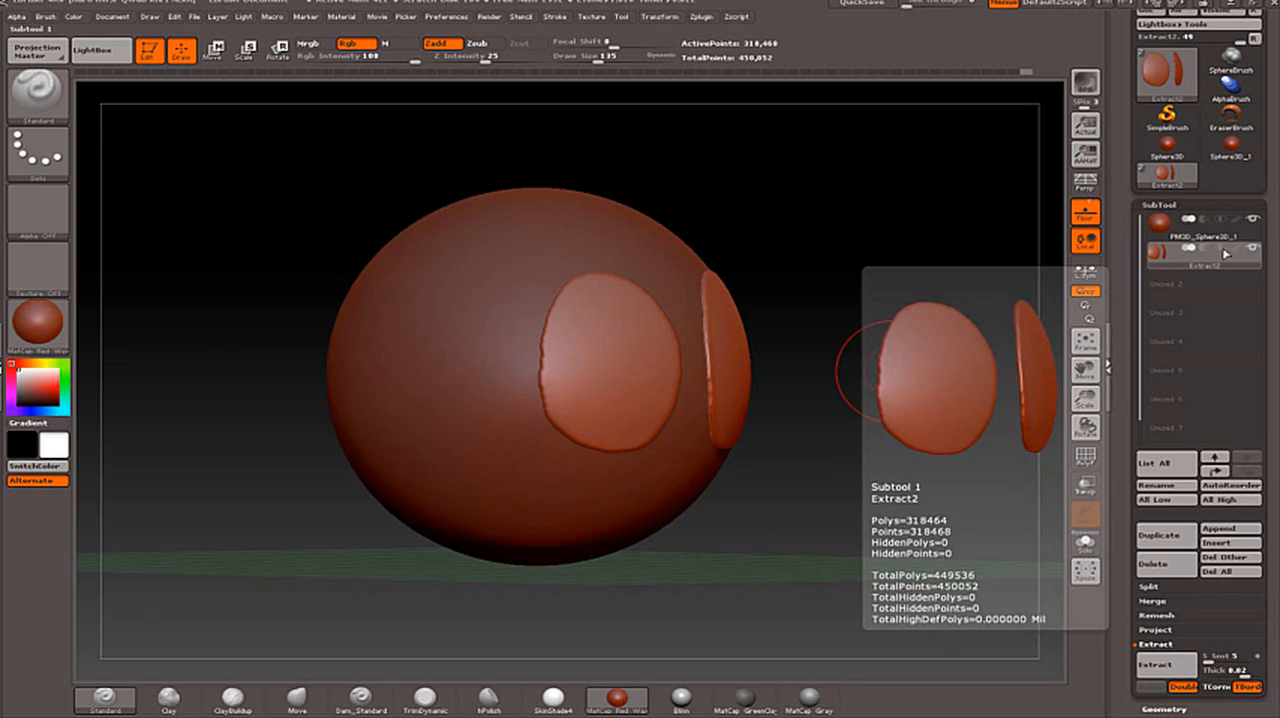
- Make the sphere the active subtool, and hide and show the extracted ovals to check that they are separate
click(1160, 222)
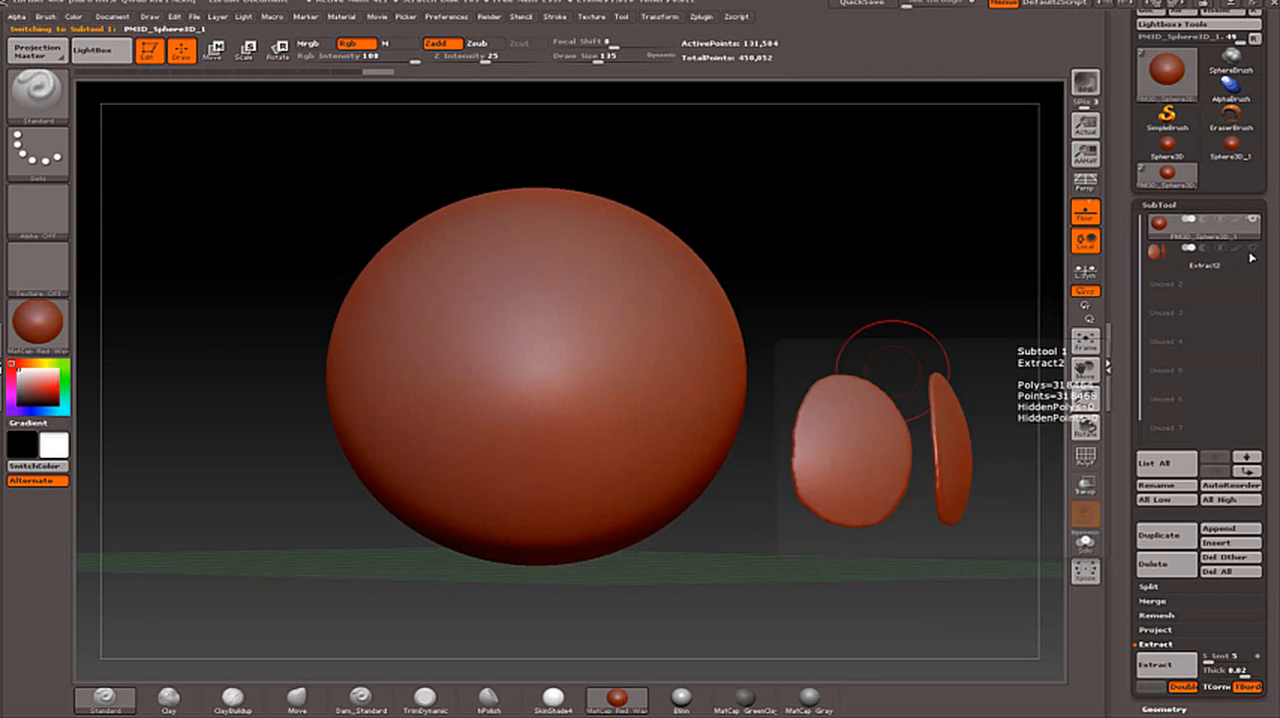
click(1254, 251)
click(1254, 248)
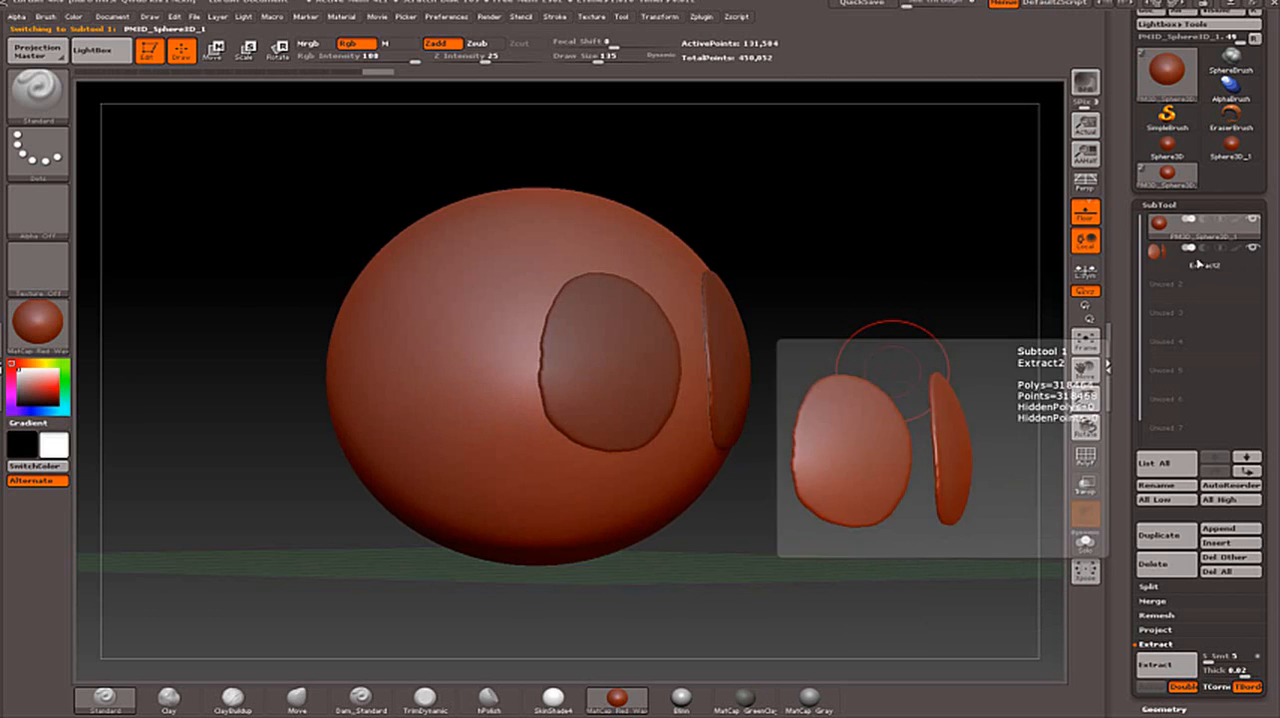
mouse_move(854, 237)
mouse_down()
mouse_move(800, 236)
mouse_move(920, 226)
mouse_move(963, 271)
mouse_move(898, 252)
mouse_move(920, 260)
mouse_up()
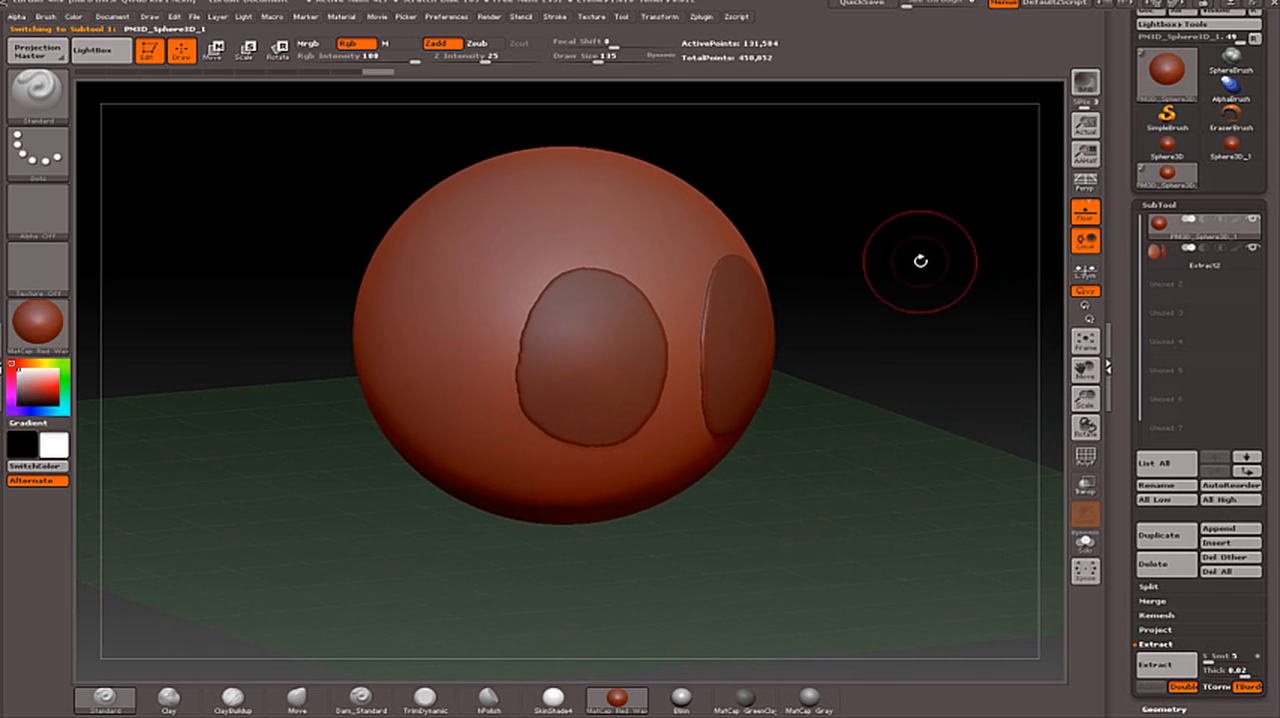